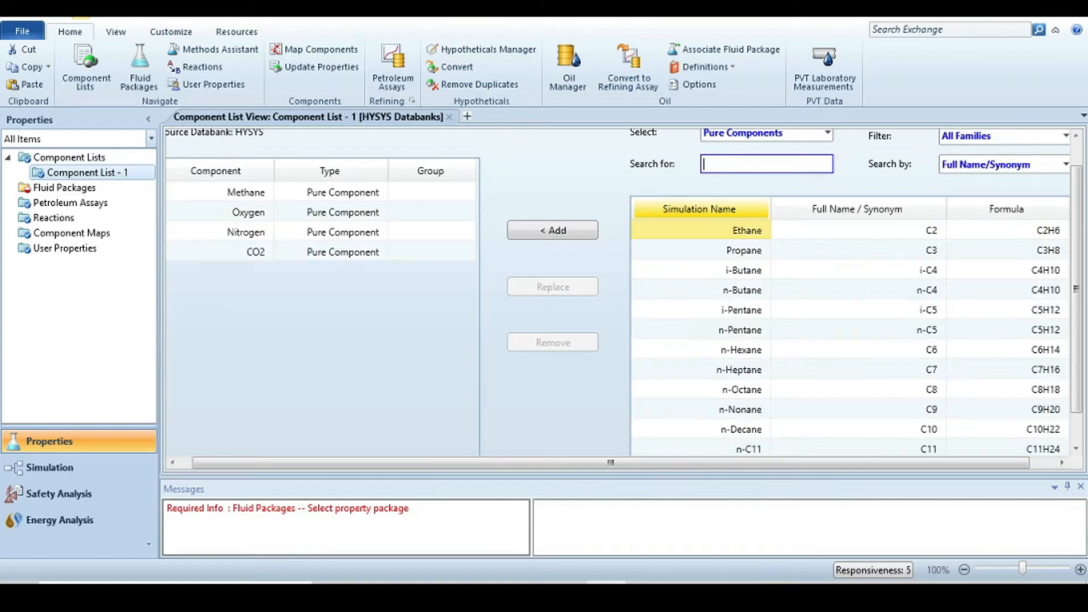
Step: Search the pure components databank for Water for Component List - 1
text(Water)
key(Return)
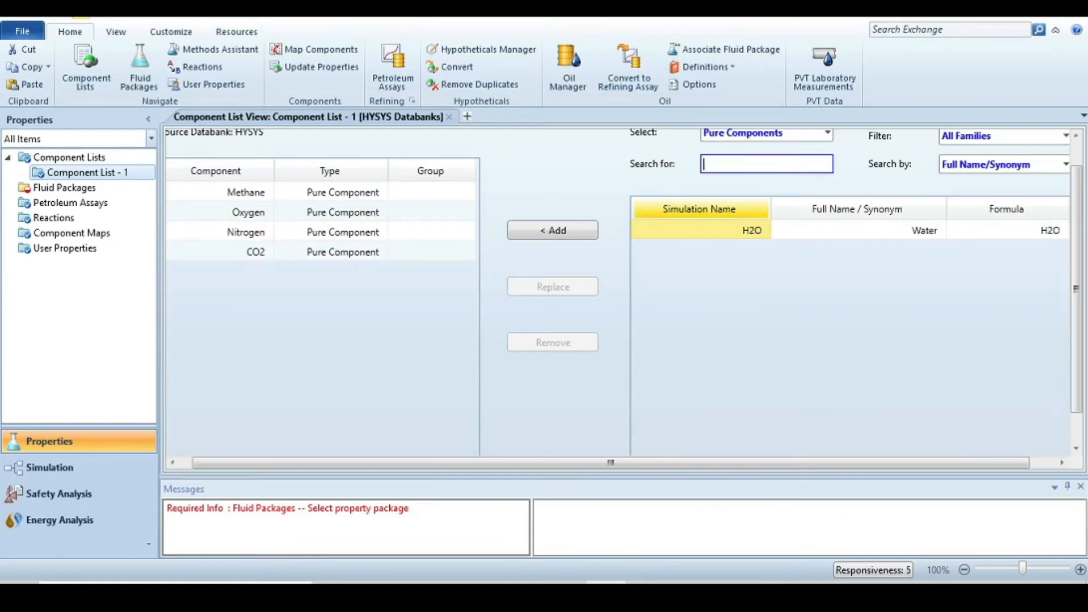
Step: Add a fluid package based on Component List - 1 and select Peng-Robinson as its property package
click(57, 189)
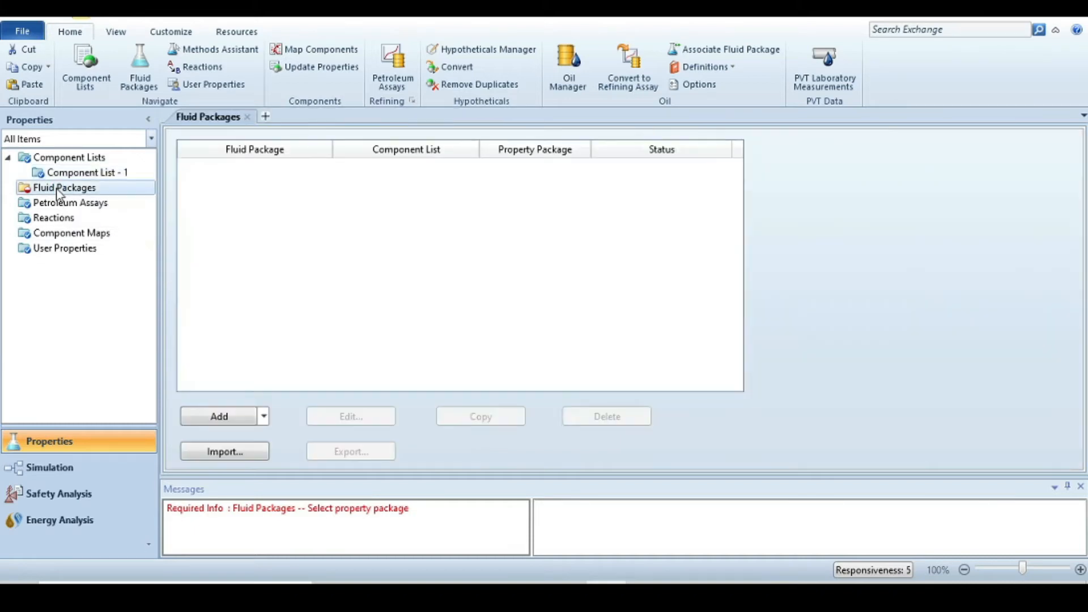
click(216, 422)
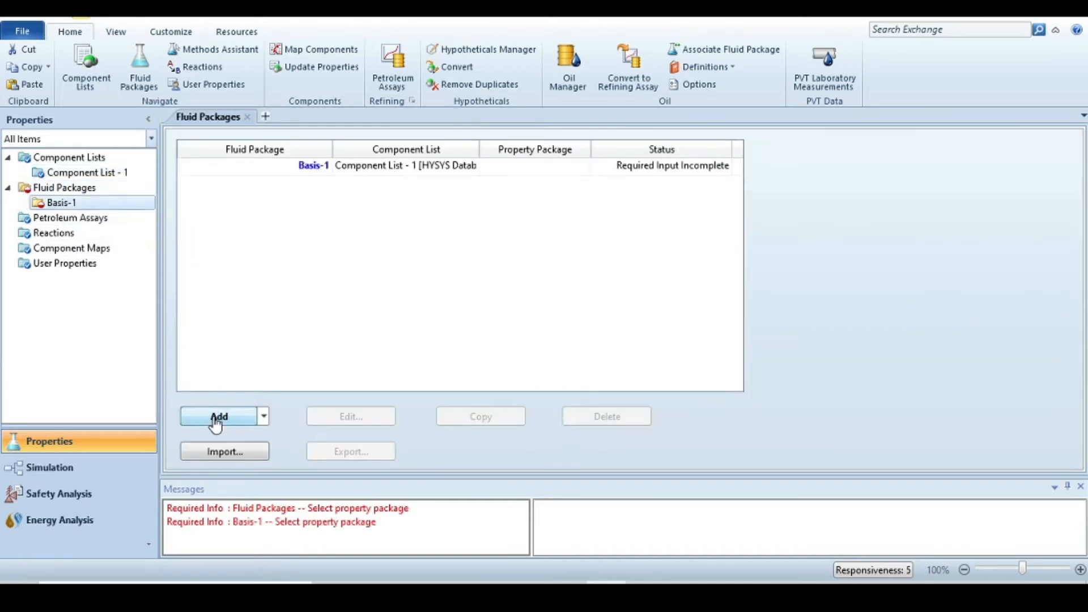
scroll(252, 358, down, 6)
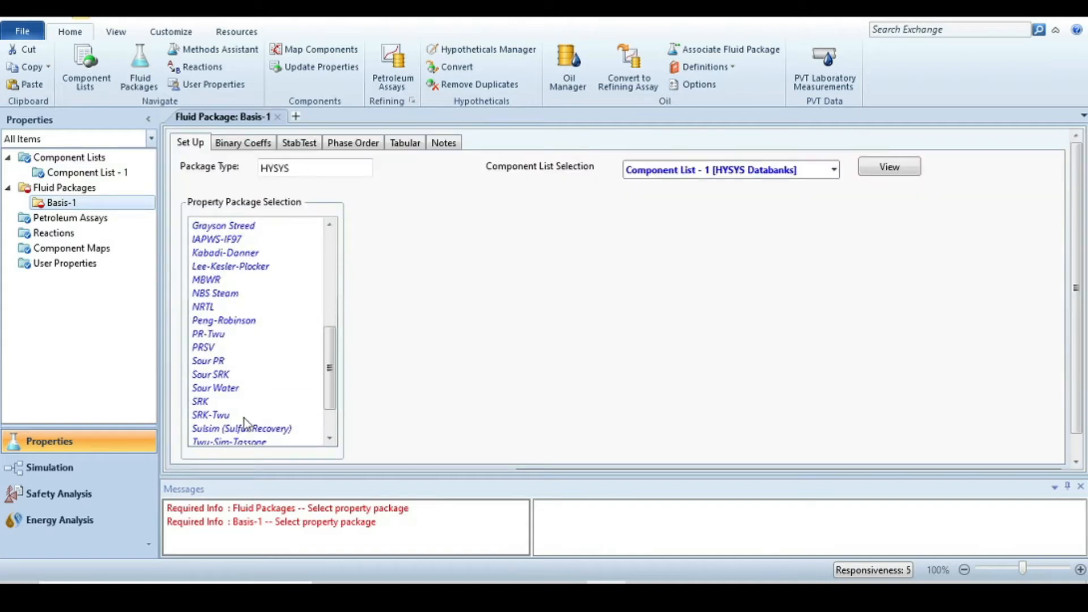
click(225, 320)
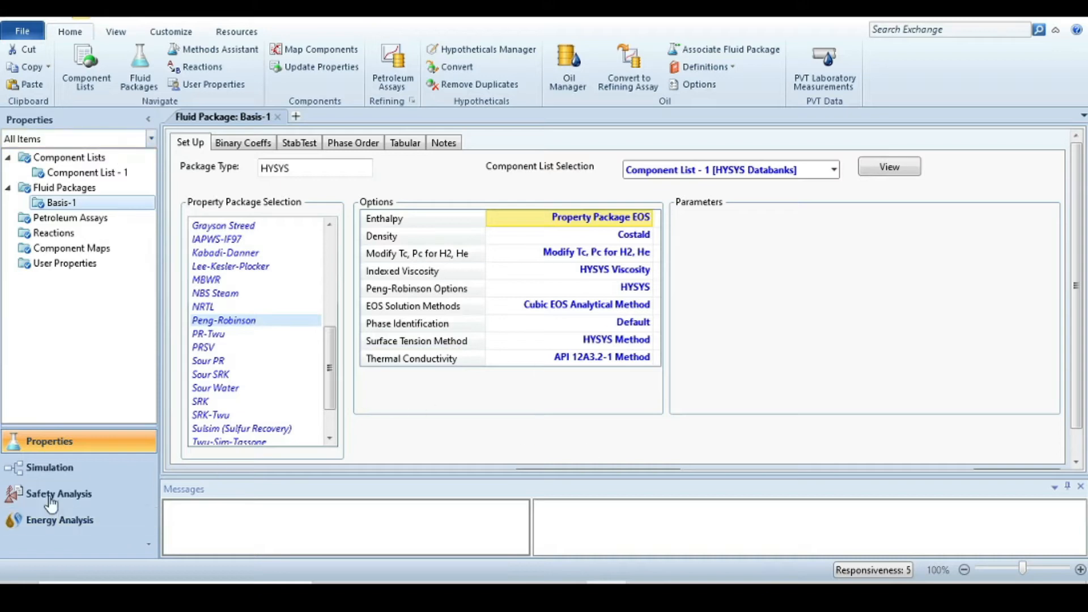
Step: Enter the simulation environment and place a Gibbs reactor on the flowsheet
click(37, 466)
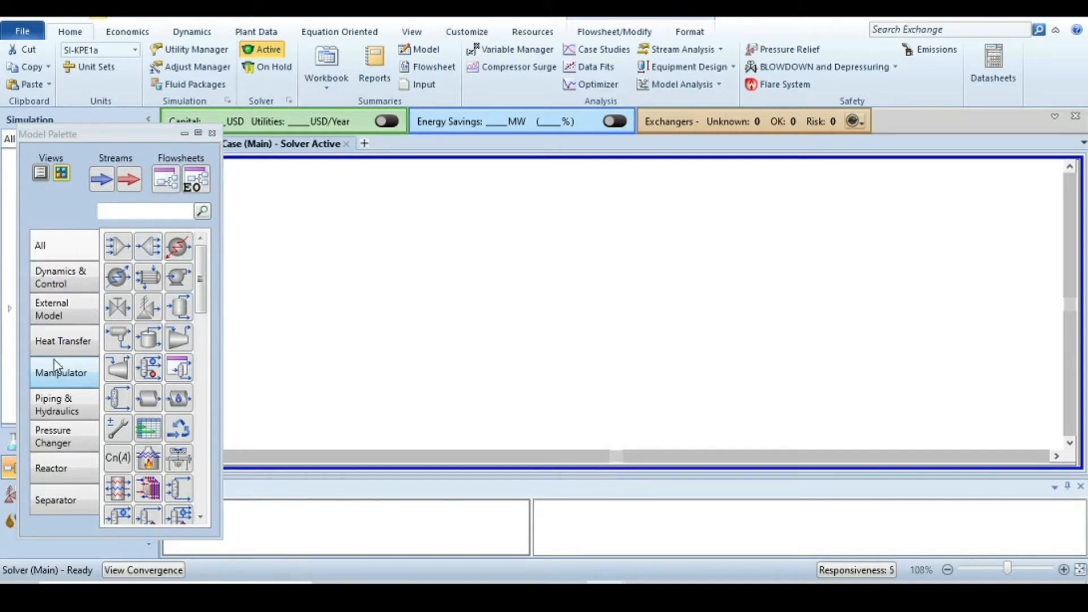
click(67, 465)
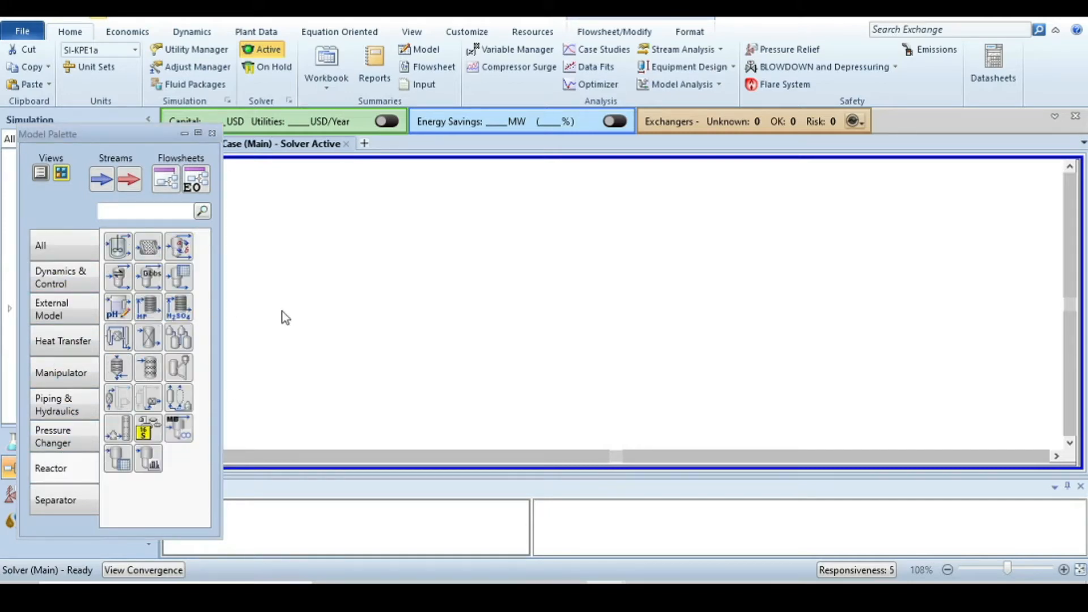
drag(147, 278, 435, 336)
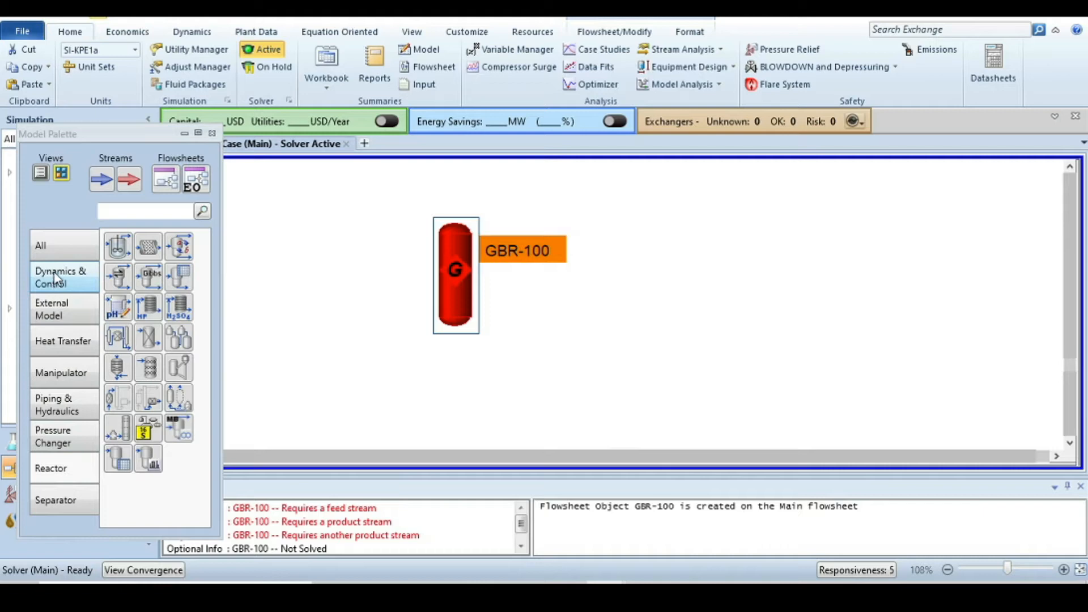
Step: Place a heat exchanger and a valve on the flowsheet beyond the Gibbs reactor, and close the model palette
click(63, 341)
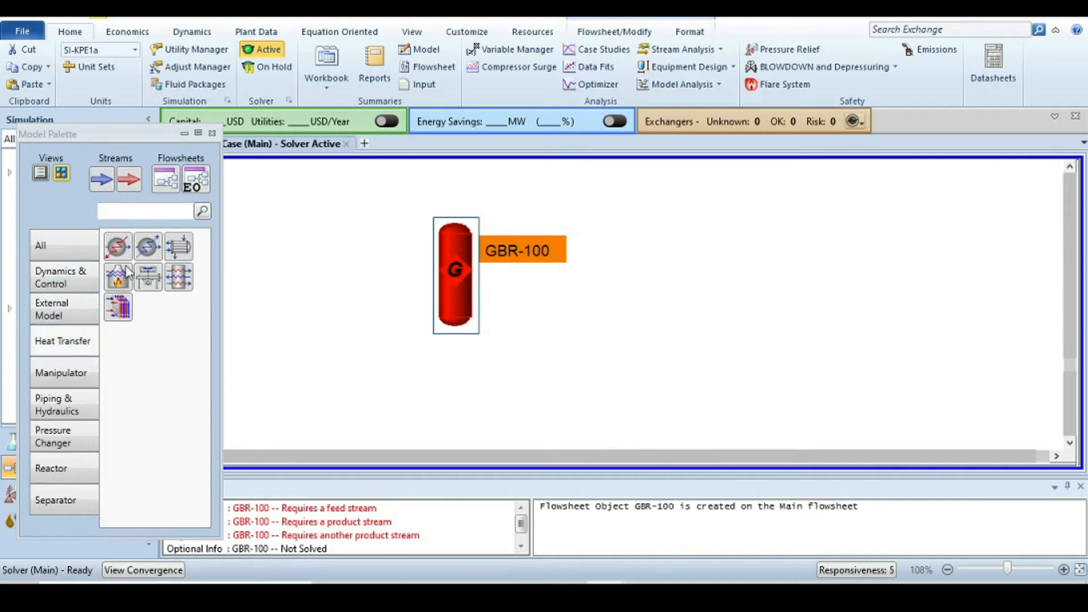
click(179, 246)
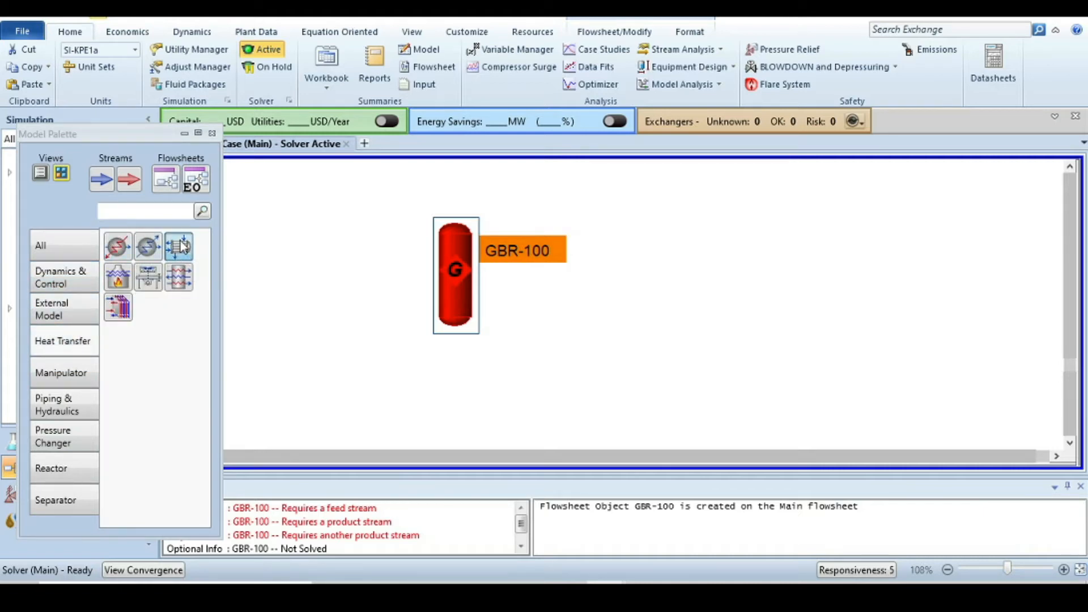
click(583, 264)
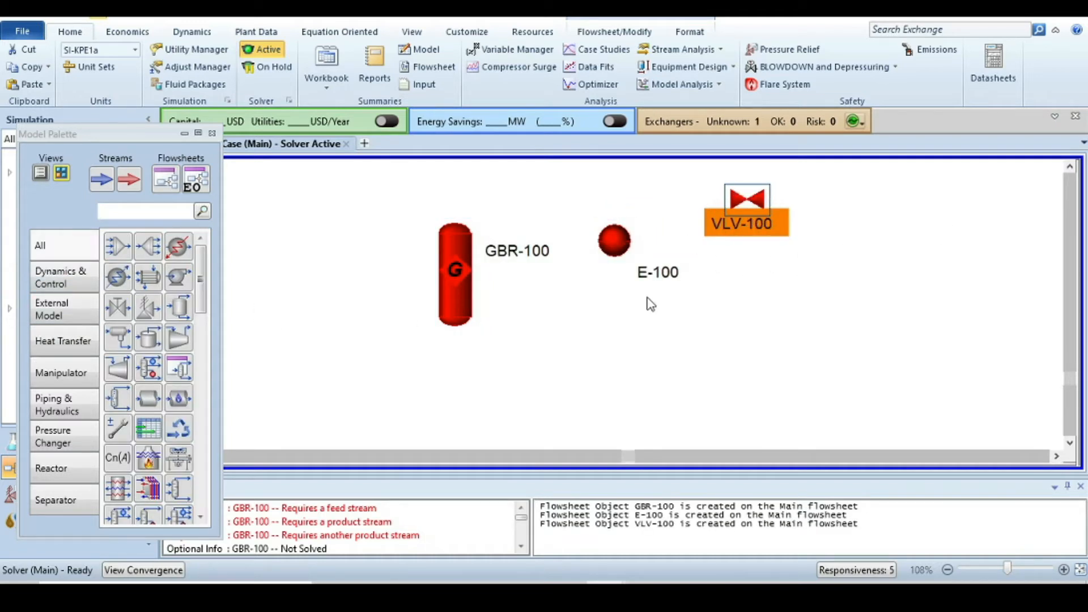
click(212, 133)
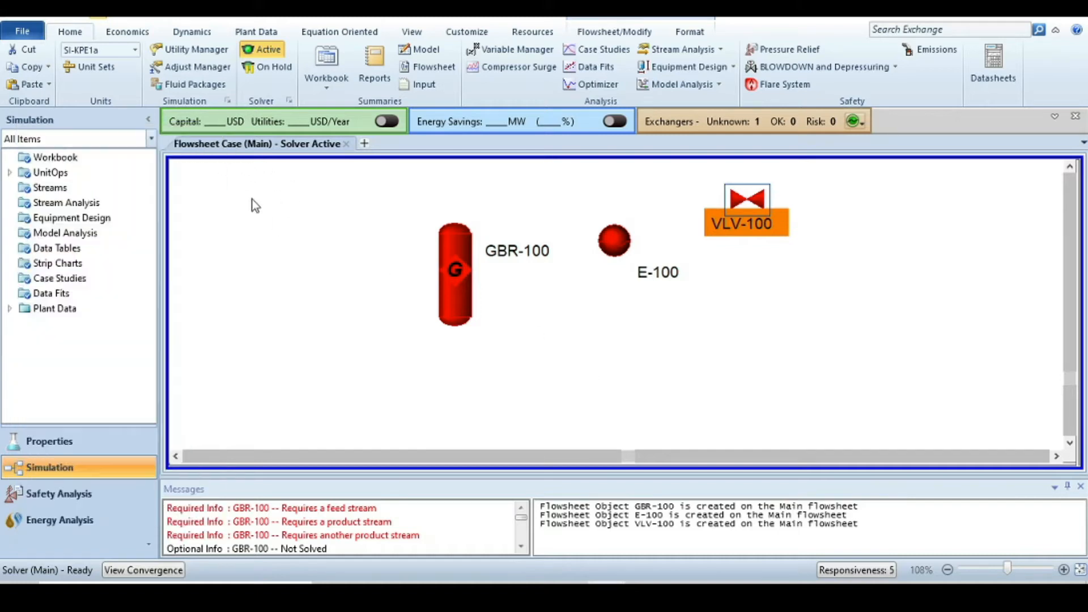
Step: Connect two new inlet streams named Methane and Air to the Gibbs reactor
double_click(455, 271)
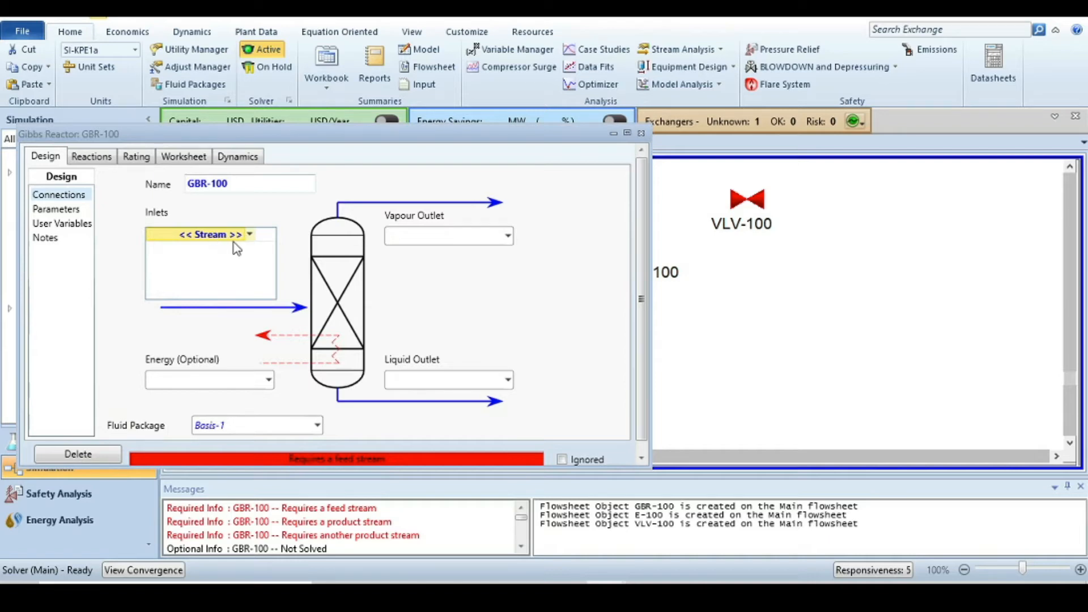
text(Methane)
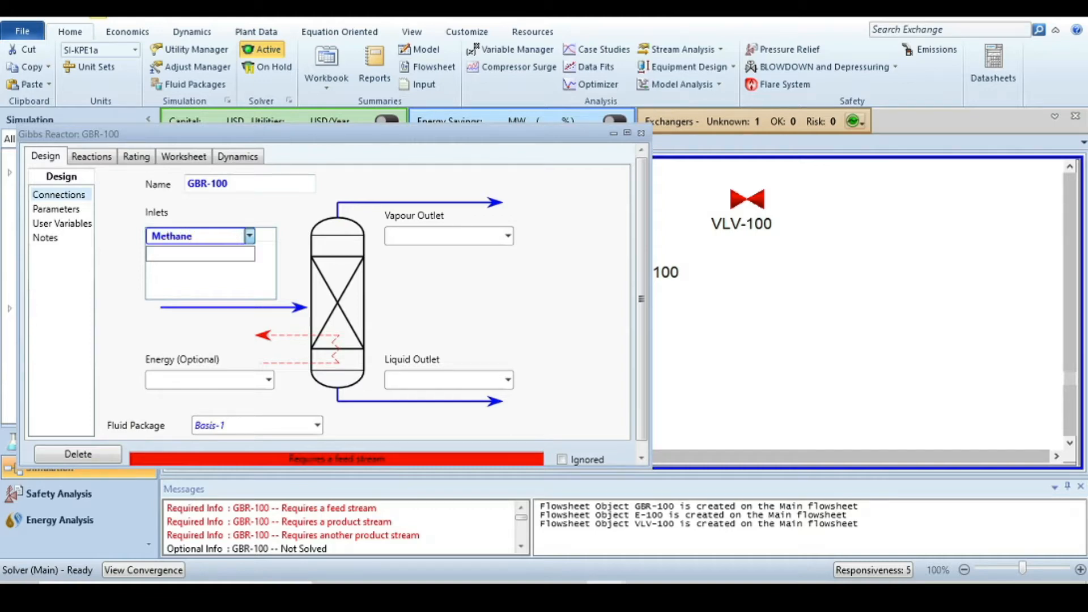
key(Return)
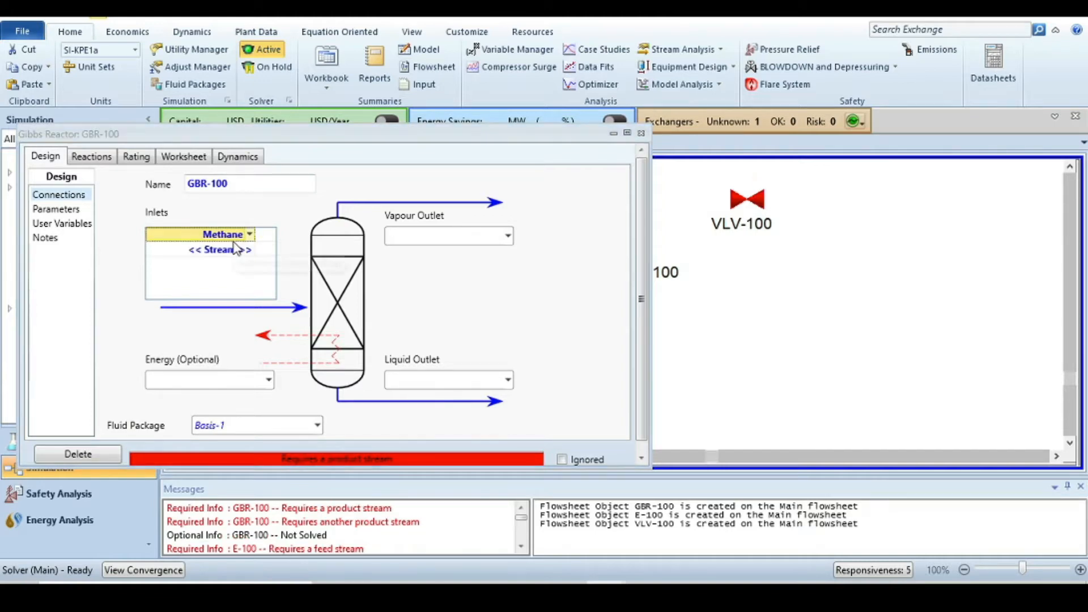
click(210, 249)
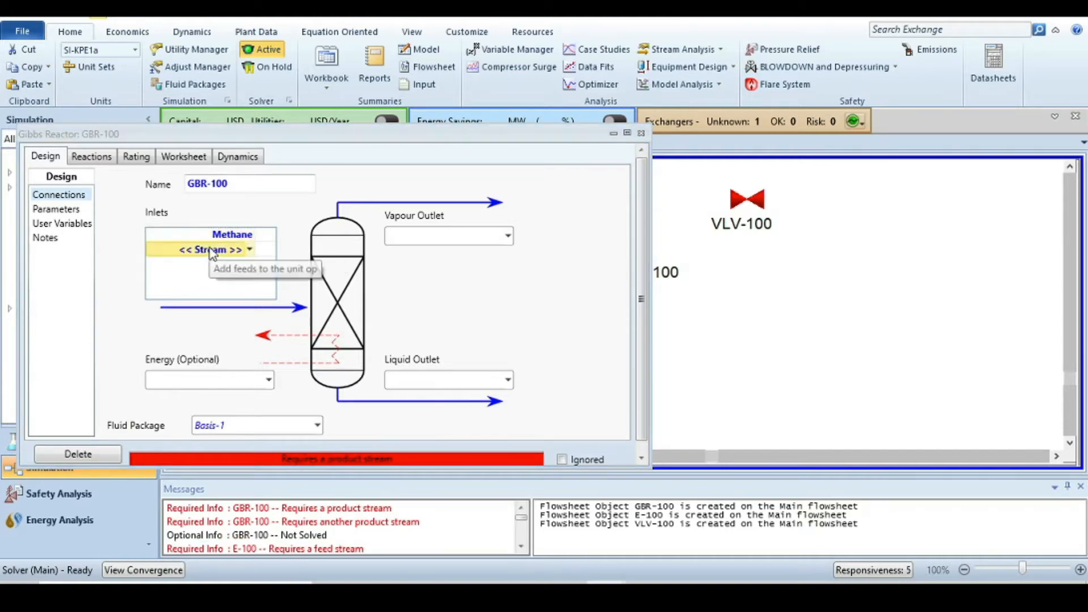
text(Air)
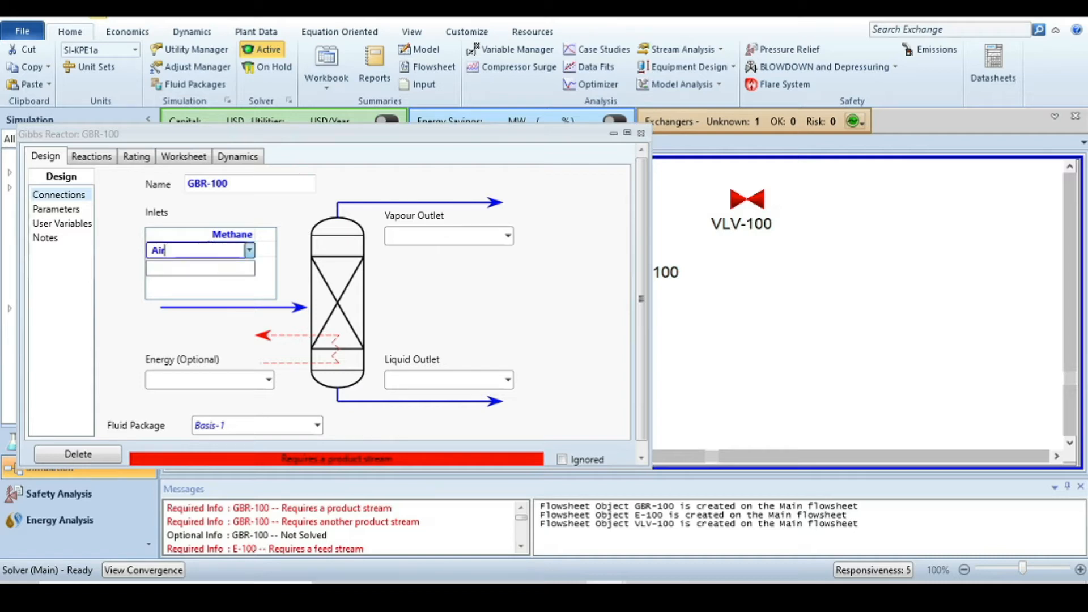
key(Return)
Step: Name the Gibbs reactor's vapour outlet Hot gas and its liquid outlet Liq, and close its property window
click(420, 236)
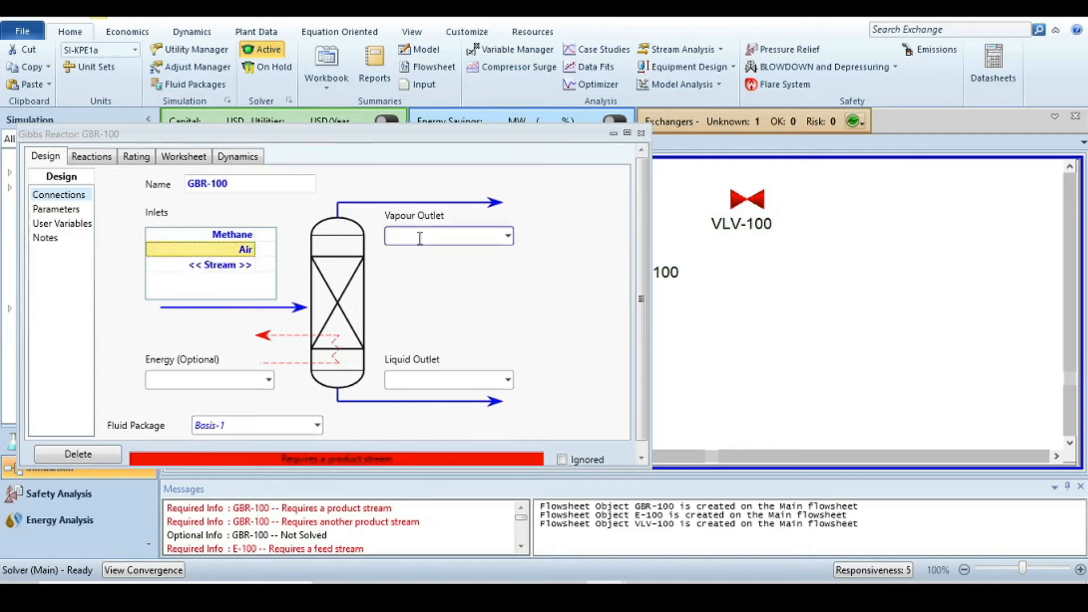
text(H)
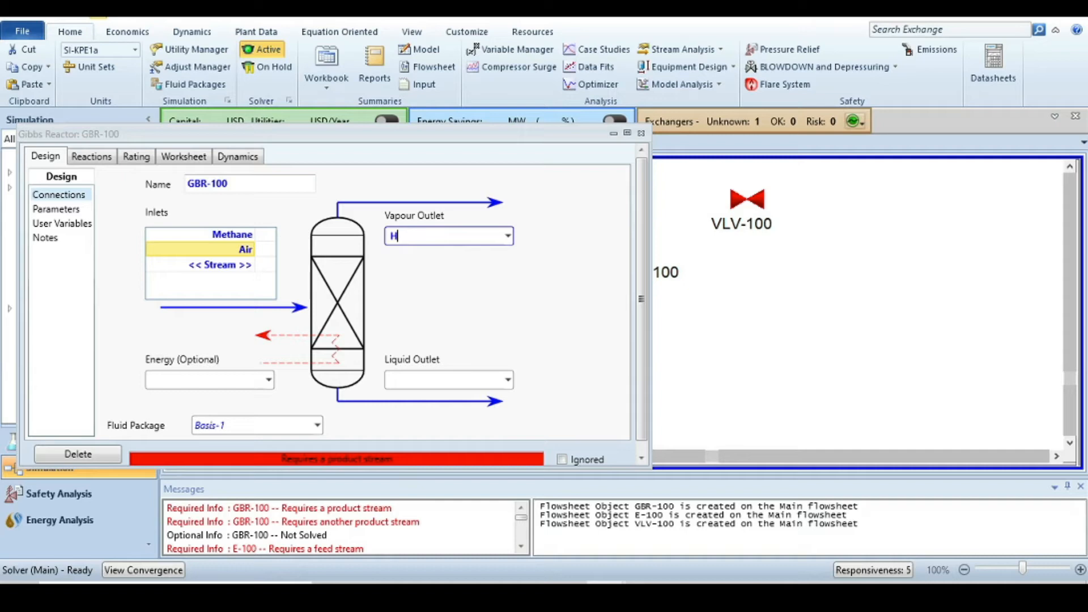
text(ot gas)
click(412, 379)
text(Liq)
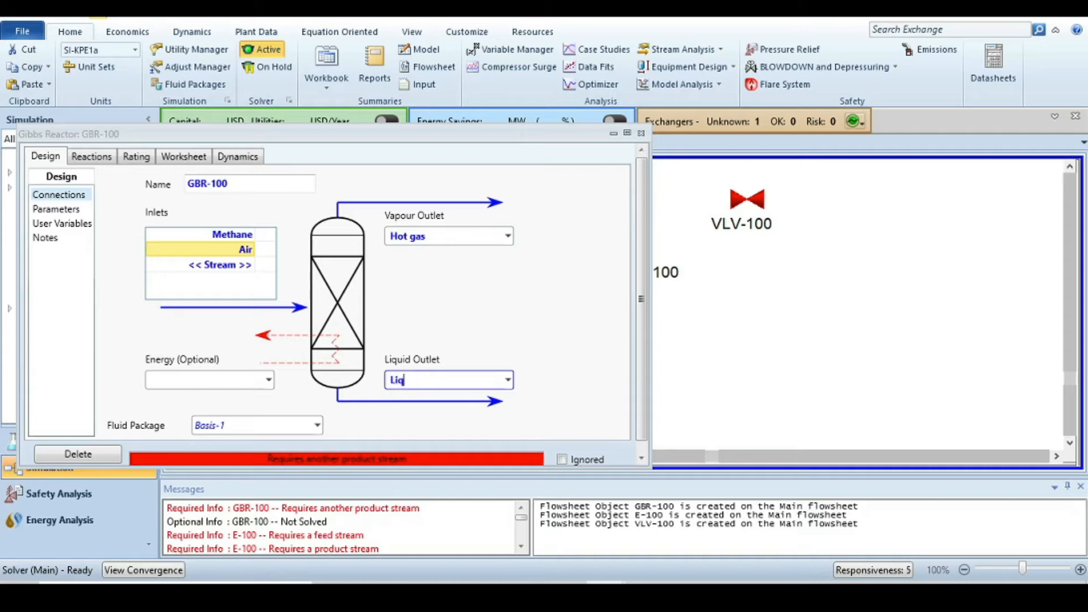
key(Return)
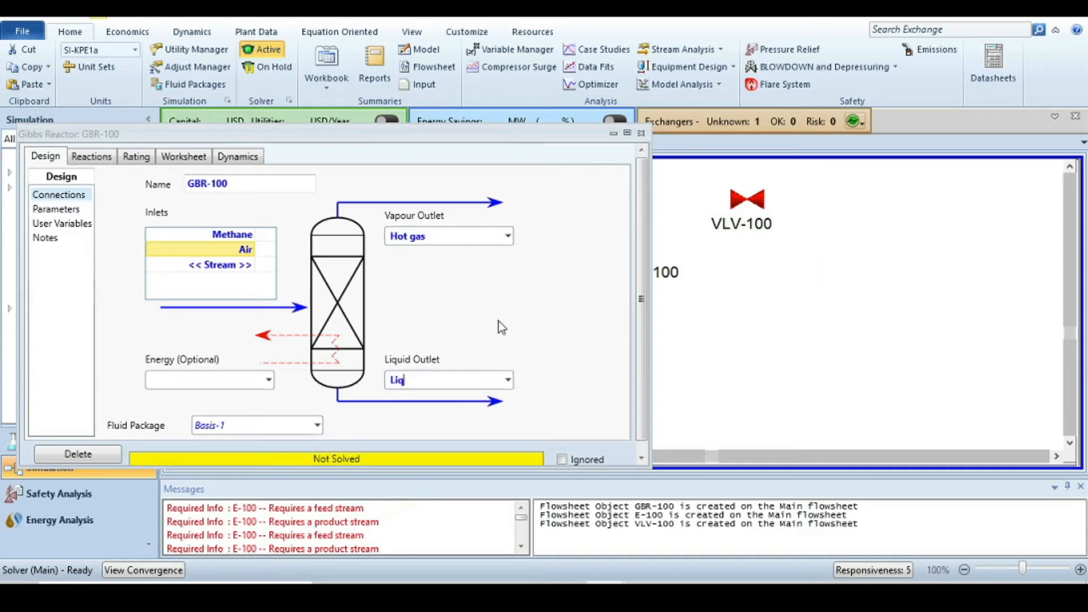
click(641, 134)
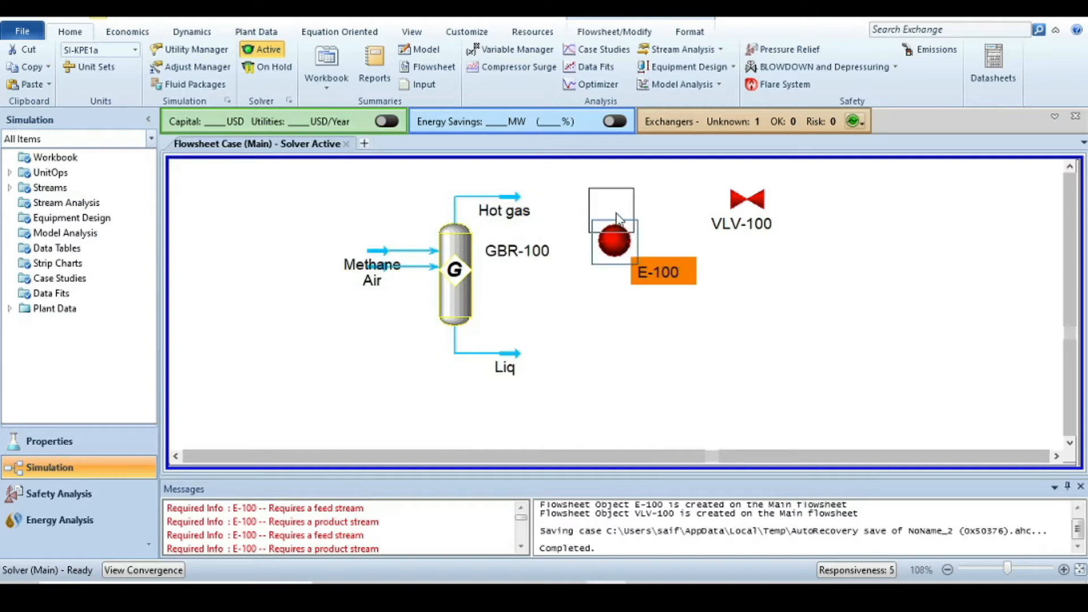
Step: Move the heat exchanger slightly up and connect its shell side with Hot gas as inlet and Flue gas as outlet
drag(618, 224, 618, 218)
mouse_move(610, 219)
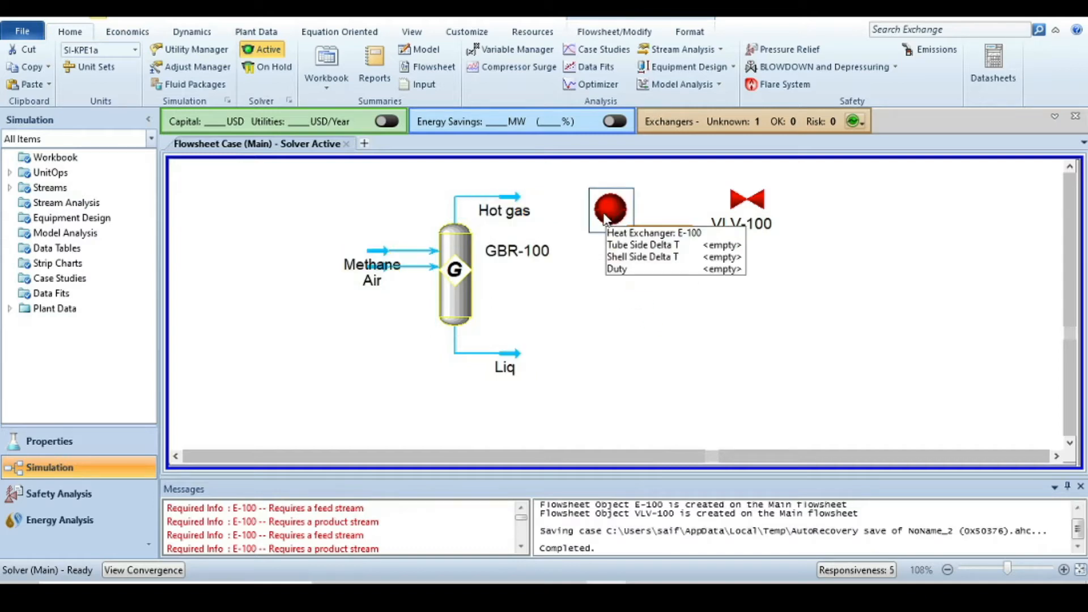
double_click(604, 206)
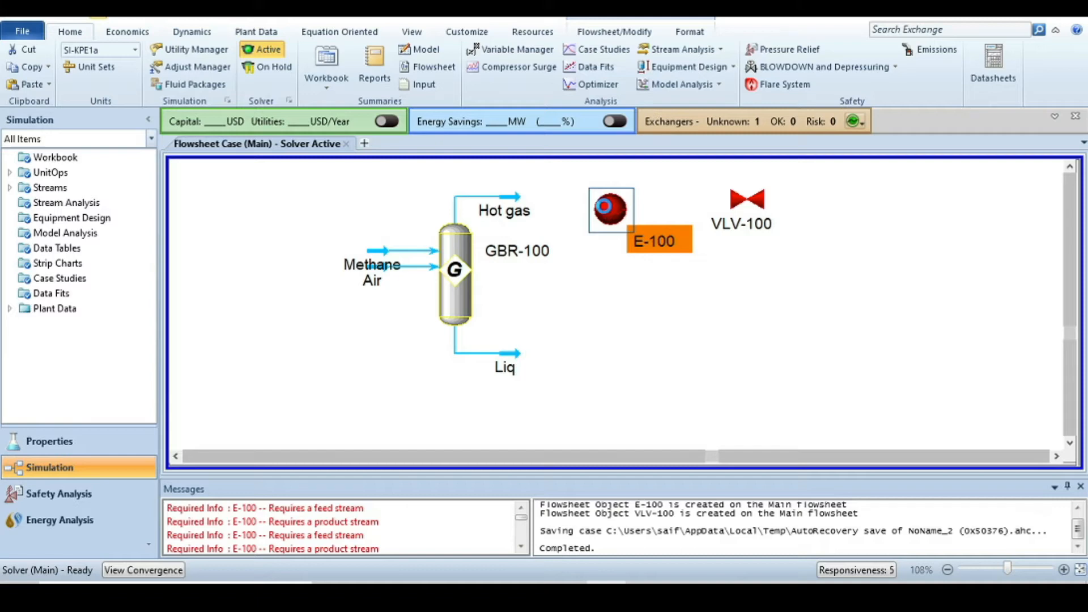
scroll(491, 362, down, 3)
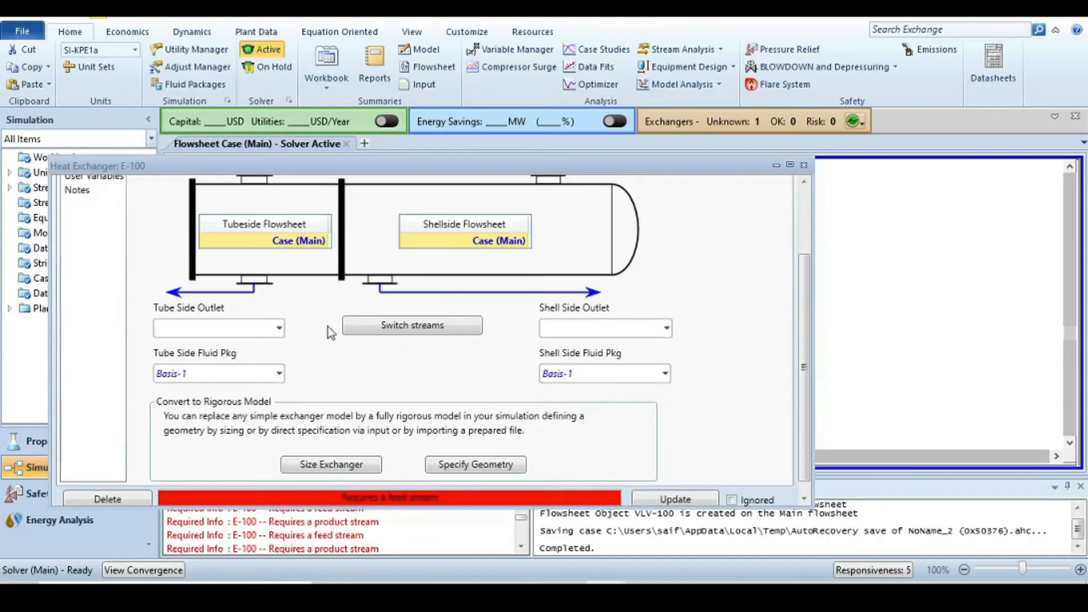
scroll(492, 362, up, 3)
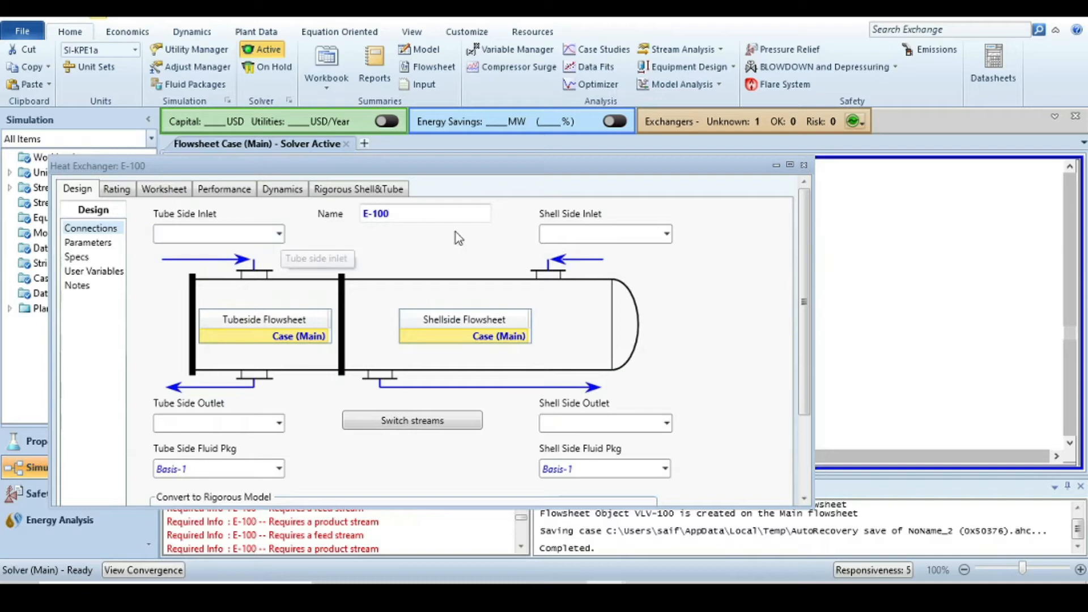
click(667, 234)
click(590, 257)
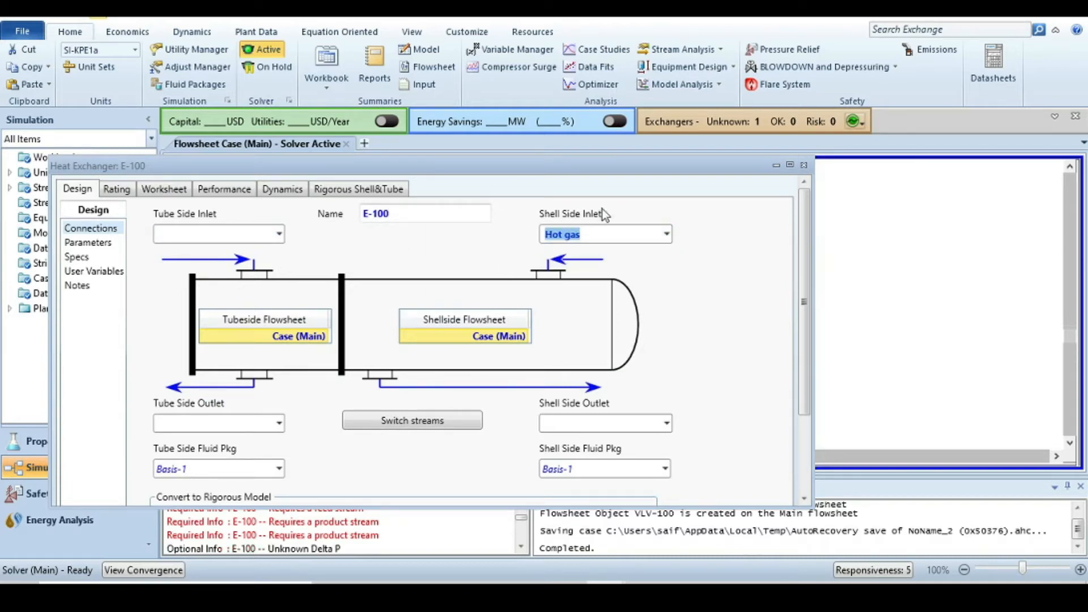
click(586, 424)
text(Flue gas)
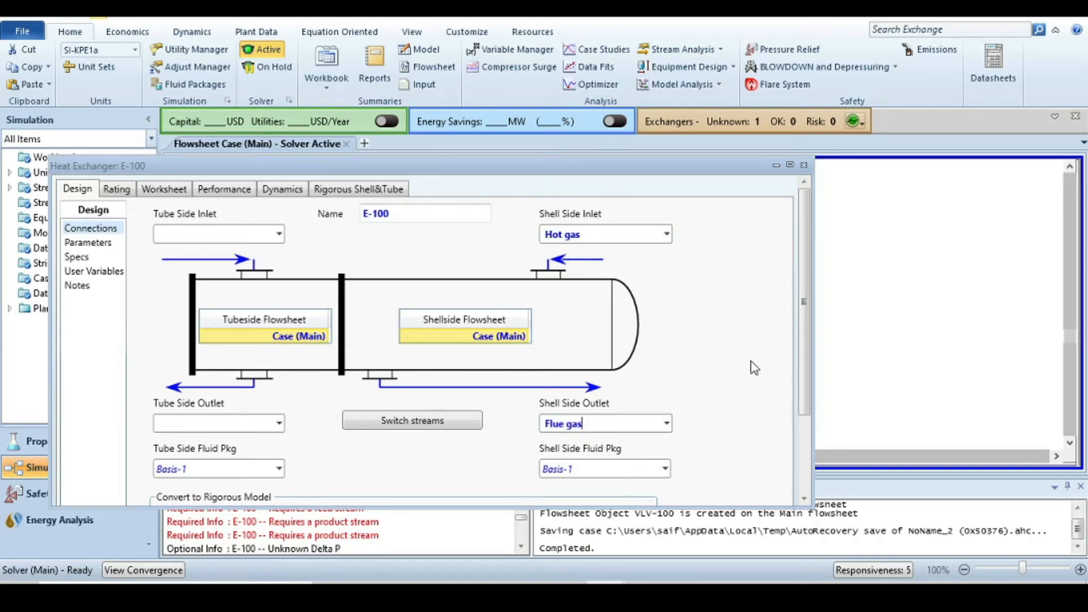
Step: Connect the heat exchanger's tube side with BFW as inlet and Steam as outlet
click(218, 234)
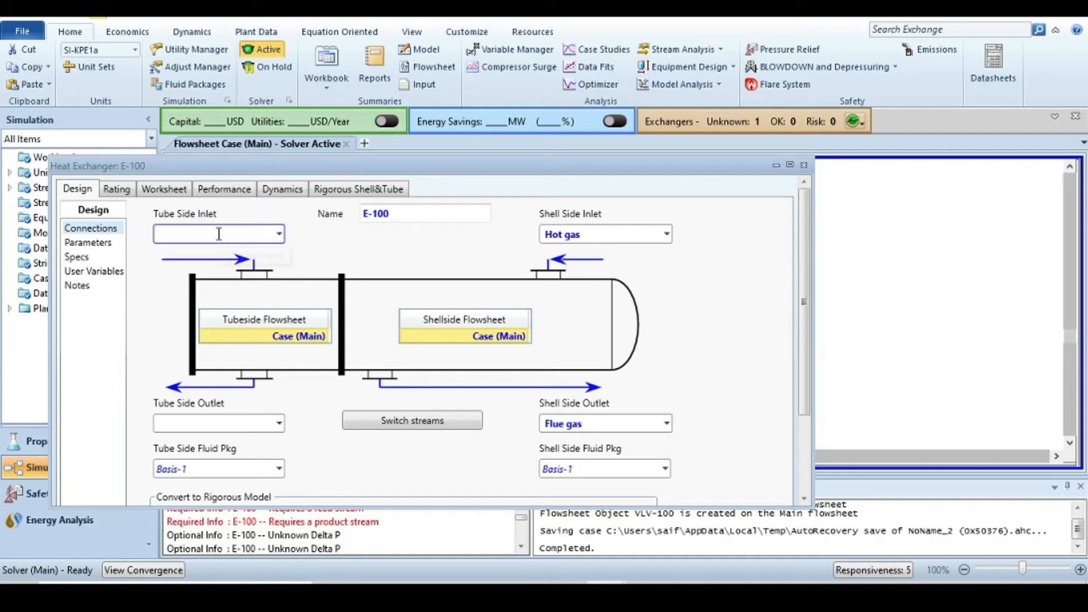
text(BFW)
click(193, 428)
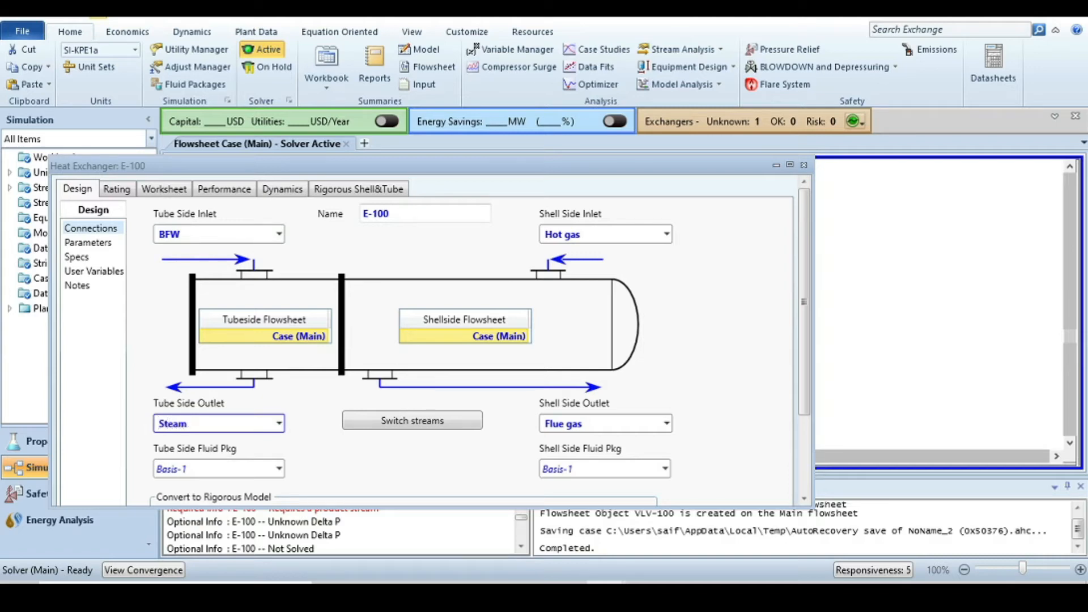
text(Steam)
key(Return)
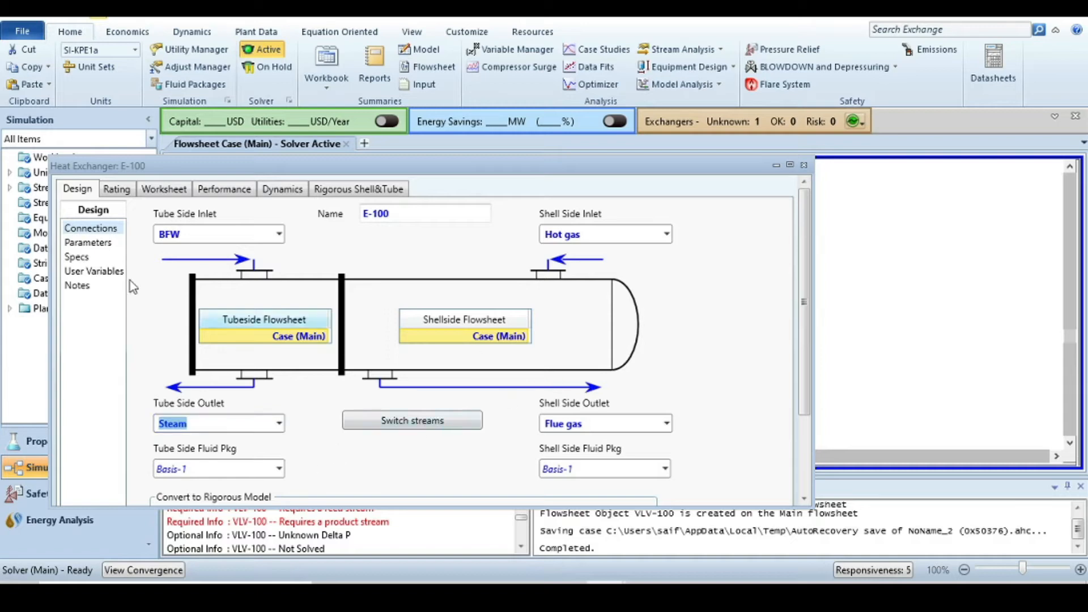
Step: Set the heat exchanger's tube-side pressure drop to 0.2 bar, as given on the problem statement slide, and close its property window
click(96, 243)
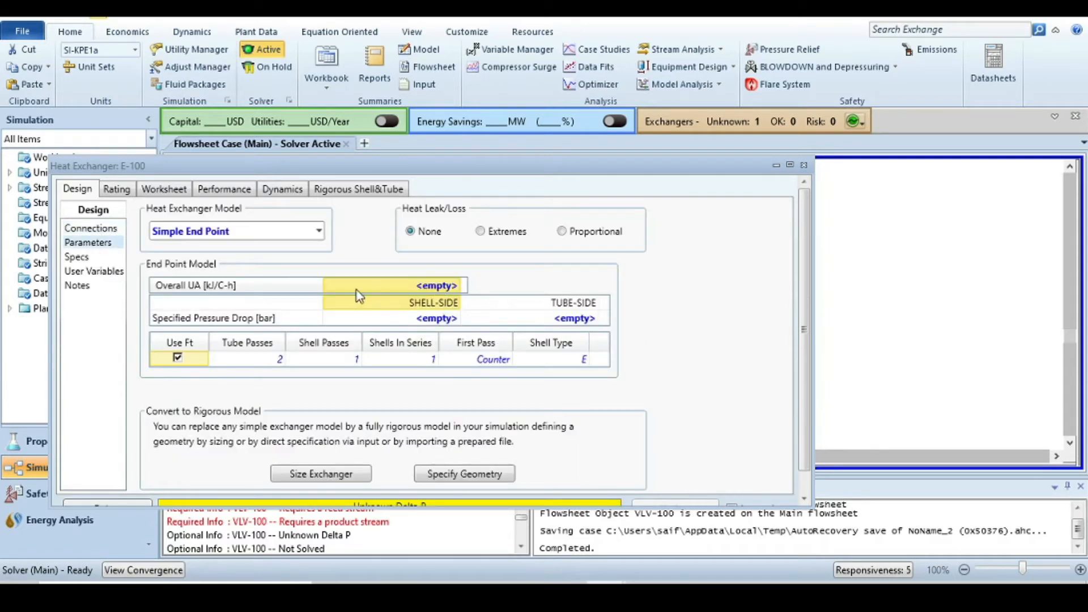
click(570, 319)
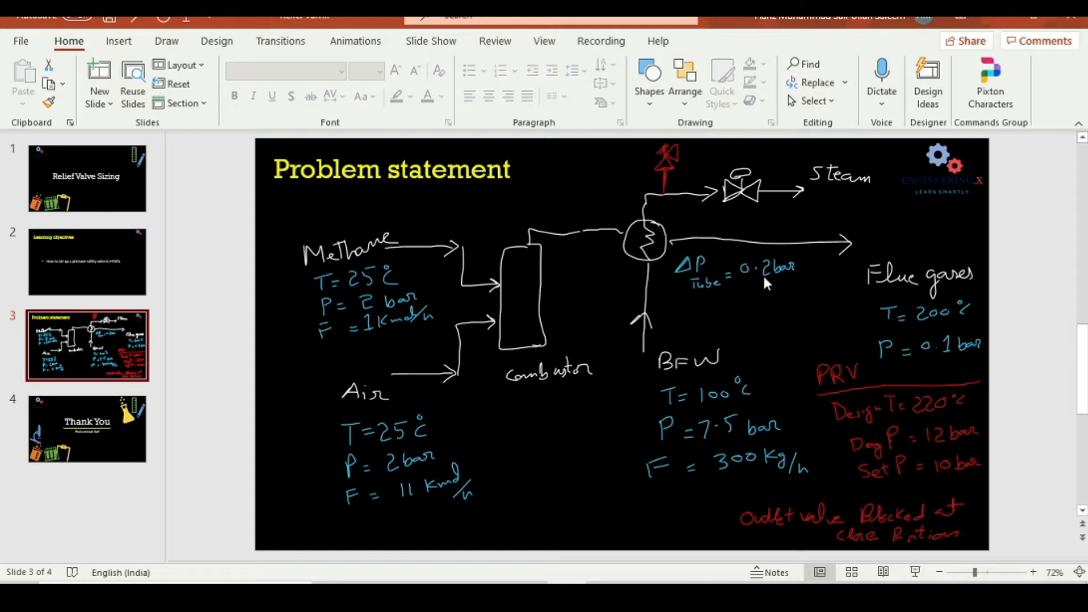
mouse_move(613, 578)
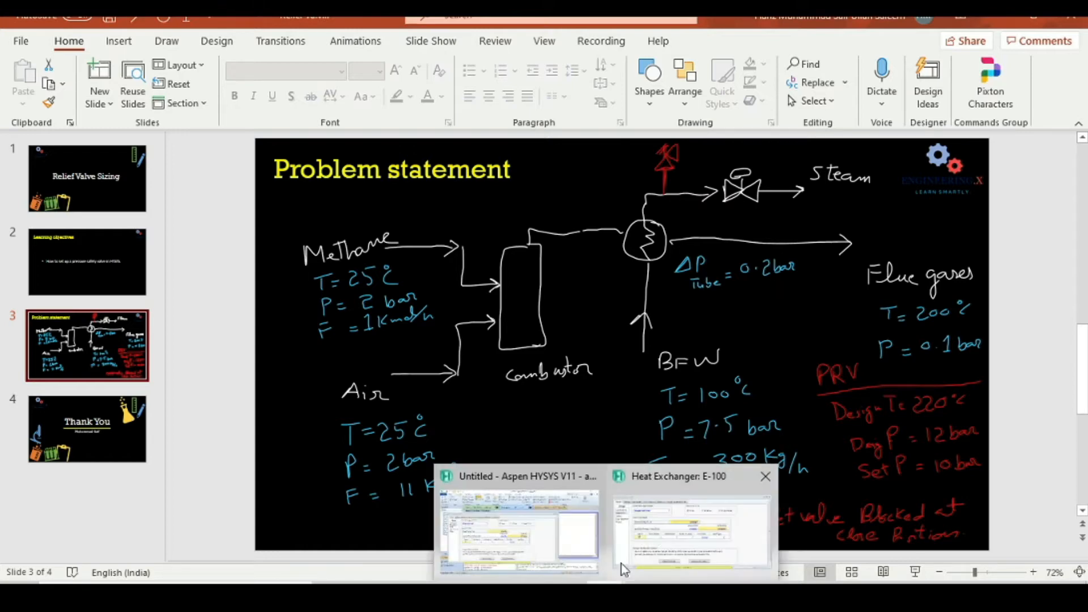
click(667, 530)
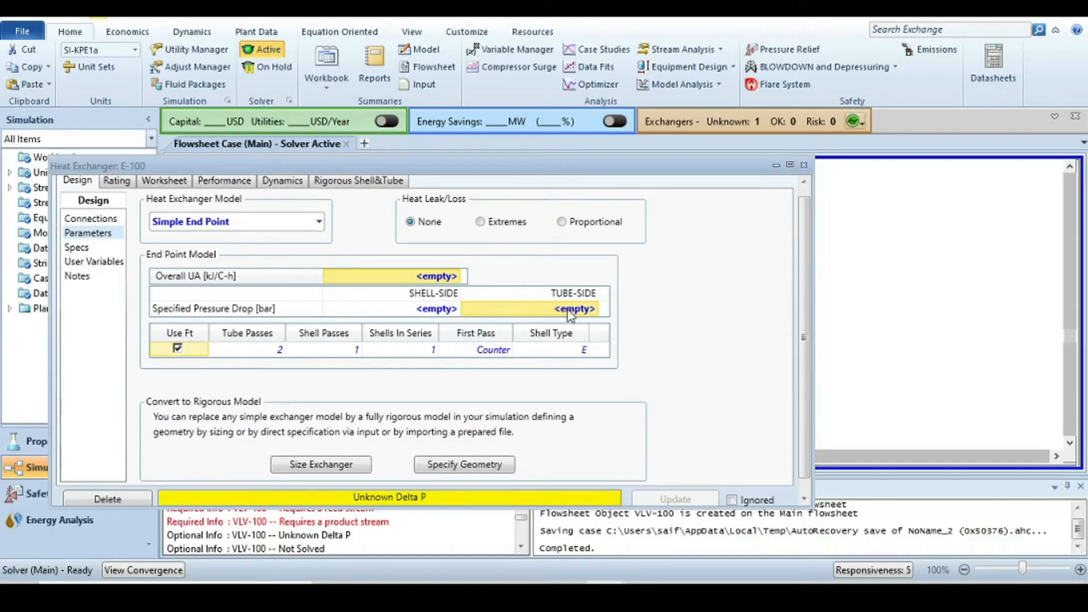
click(572, 314)
text(0.2)
key(Return)
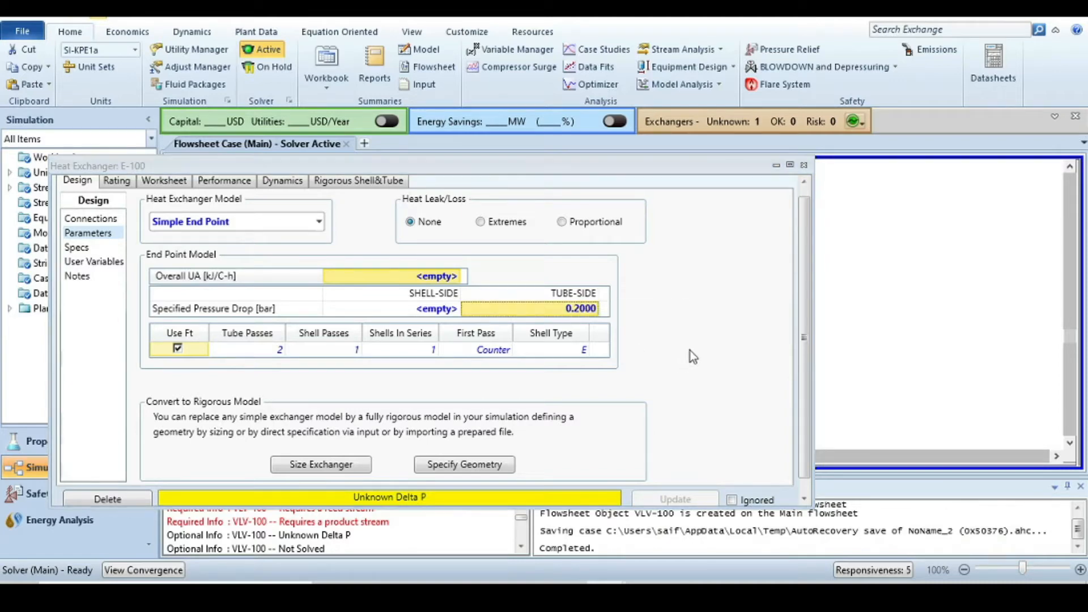
click(803, 165)
Step: Open the properties of the valve beside the Steam stream and rename it Control valve
click(756, 206)
drag(753, 210, 753, 211)
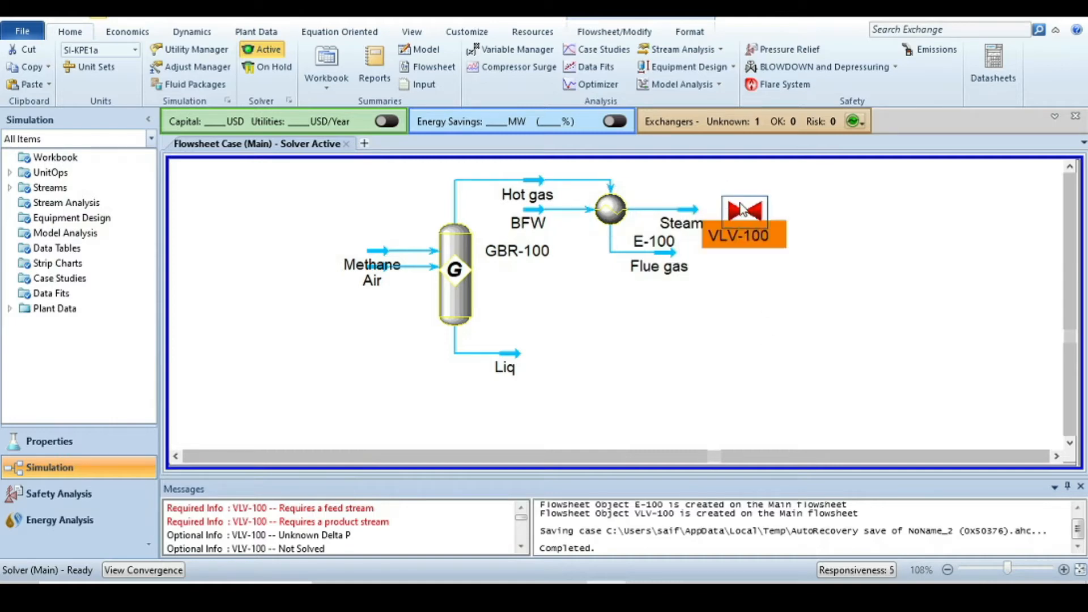
double_click(747, 212)
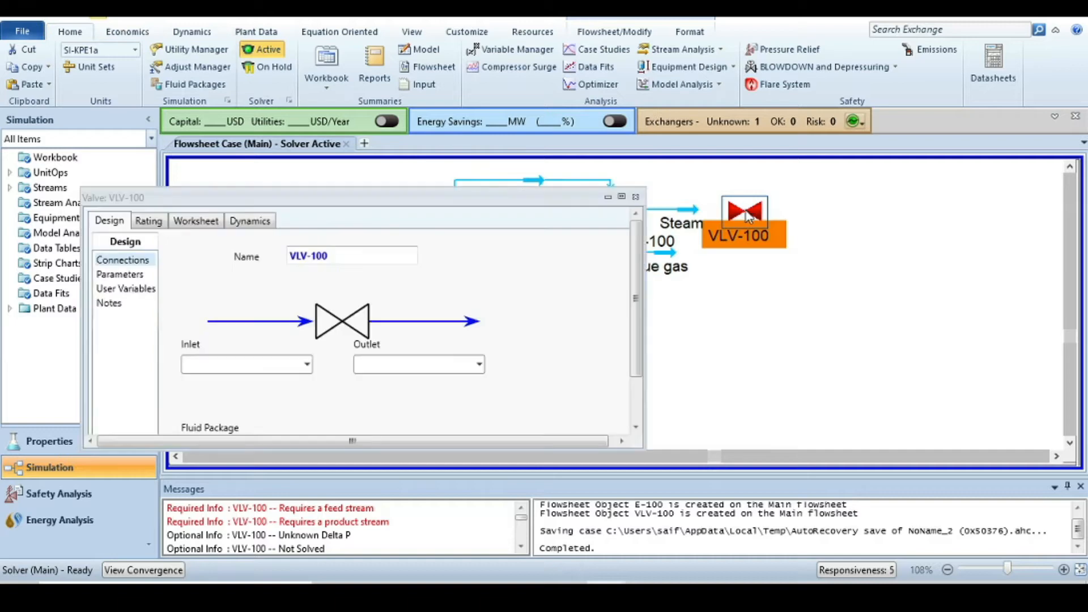
click(342, 257)
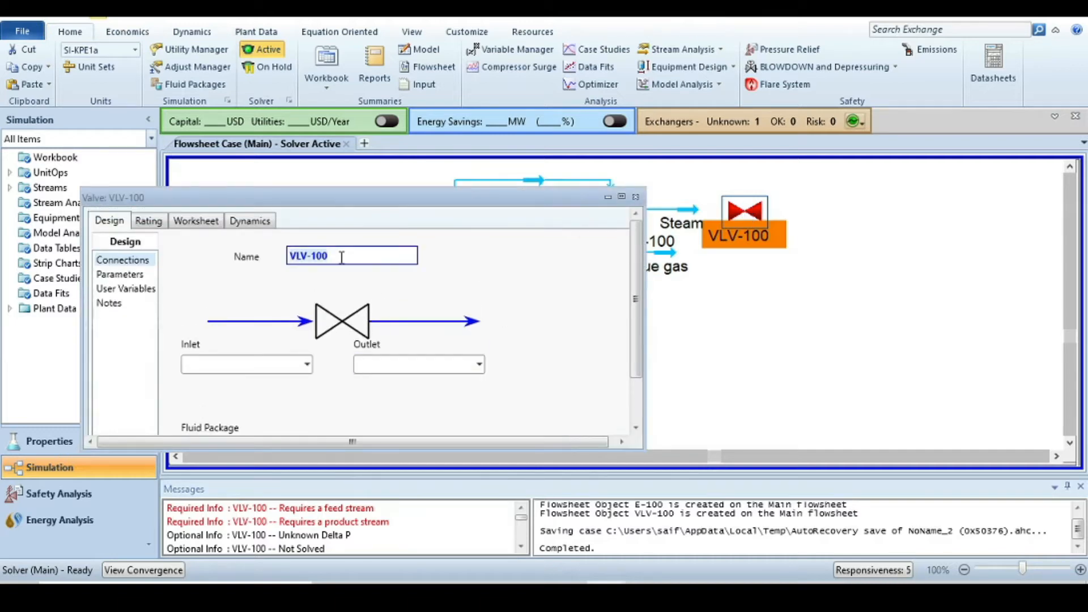
key(BackSpace)
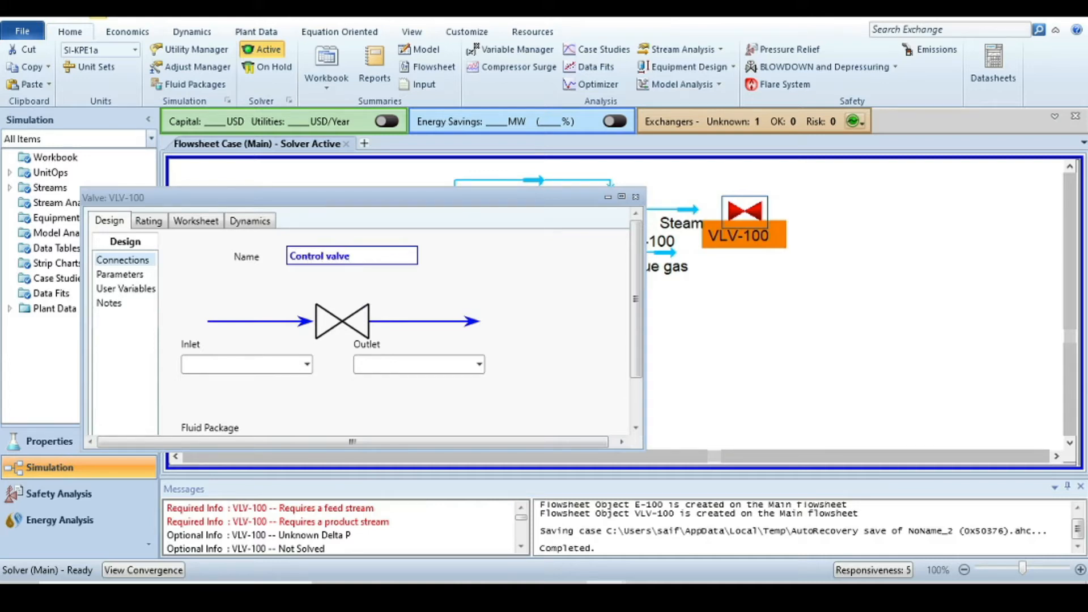
text(Control valve)
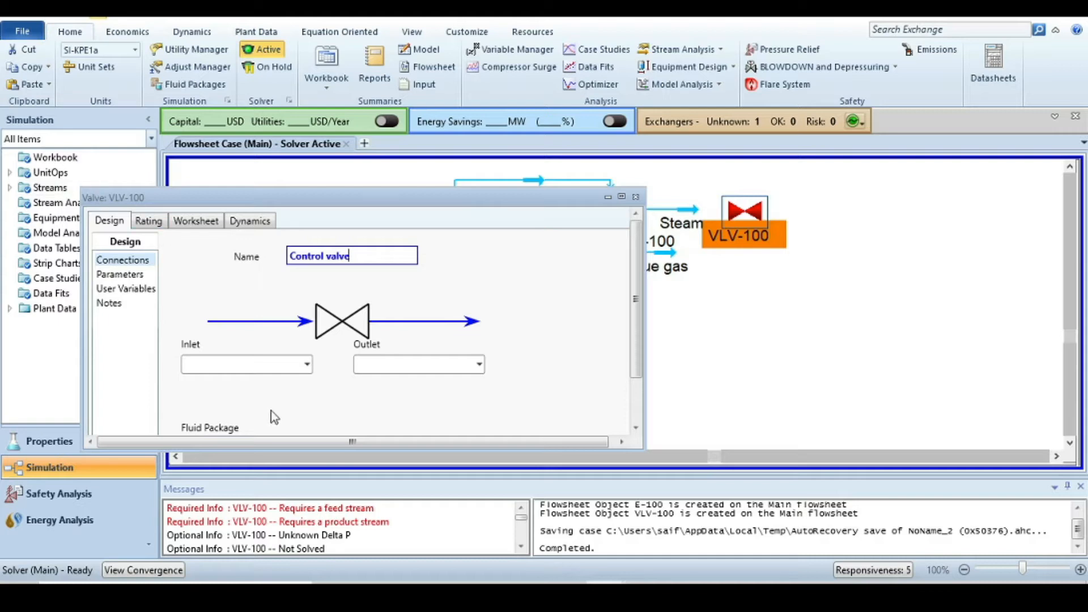
Step: Connect the control valve with Steam as its inlet and a new stream named TO Plant as its outlet
click(306, 365)
click(203, 419)
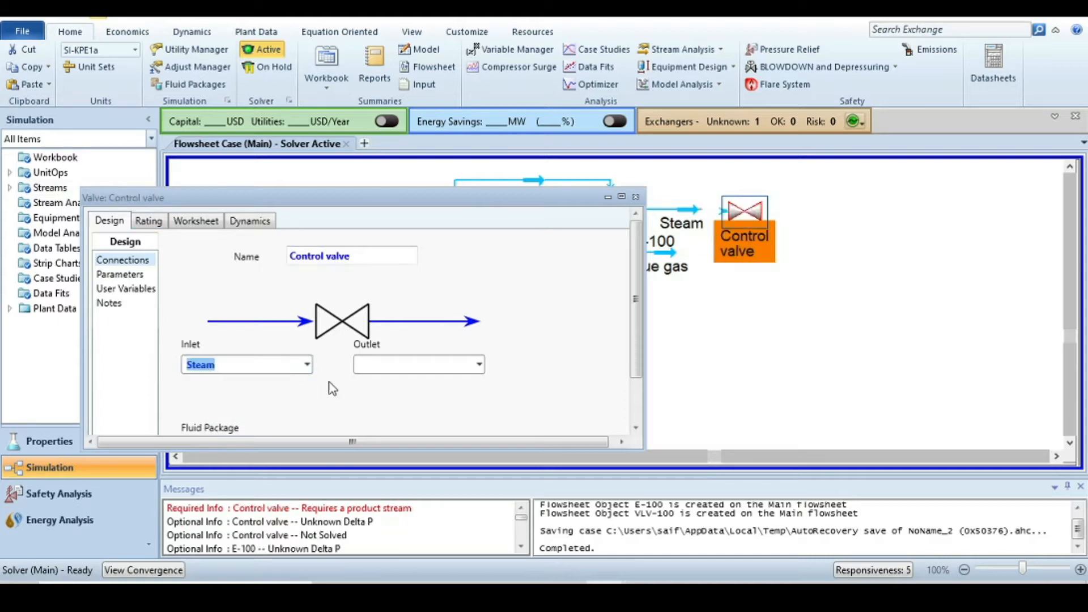
click(396, 364)
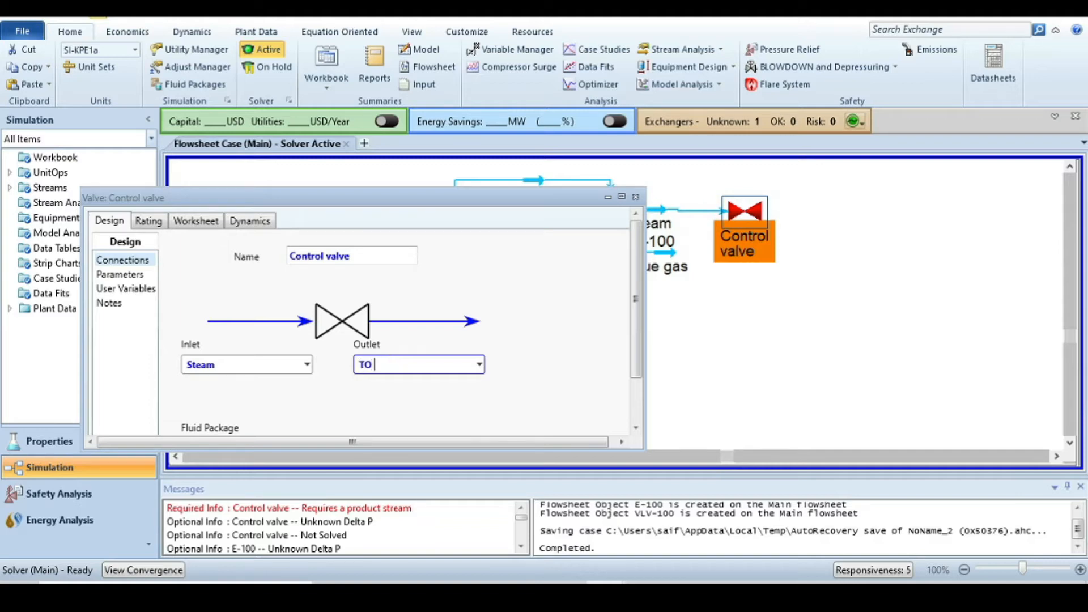
text(TO Plant)
key(Return)
click(230, 360)
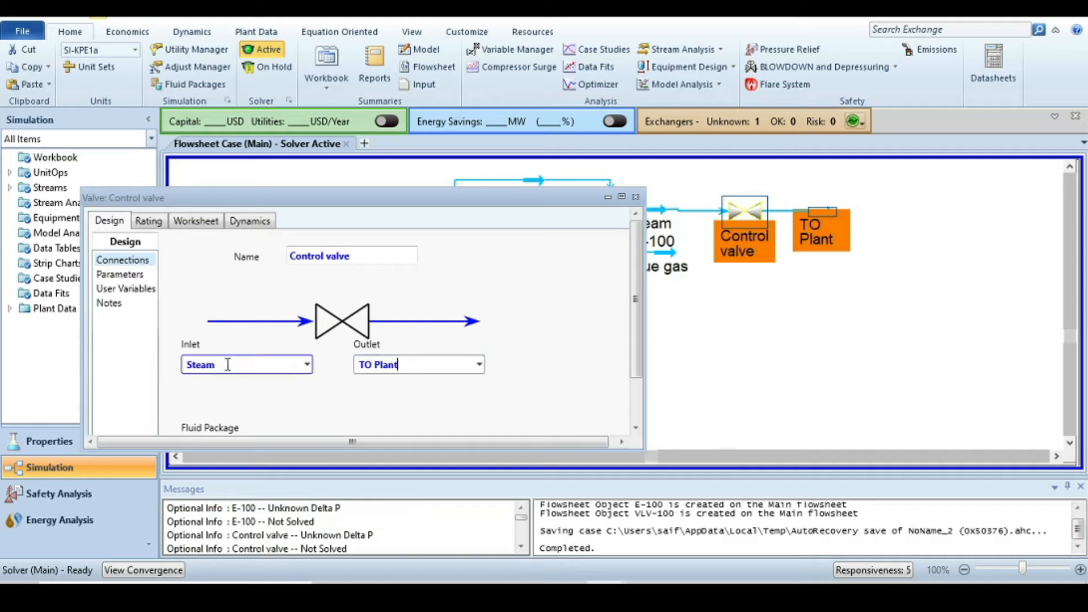
Step: Set the control valve's Delta P to 0.5 bar and close its property window
click(126, 277)
click(369, 273)
text(0)
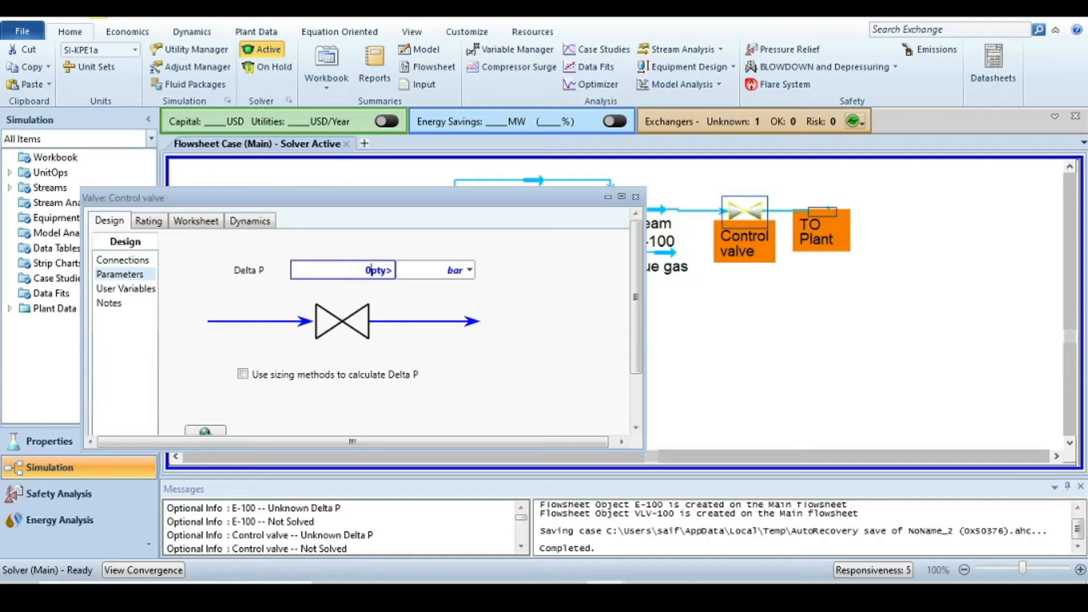
key(BackSpace)
key(BackSpace)
key(BackSpace)
key(BackSpace)
key(BackSpace)
text(0.5)
key(Return)
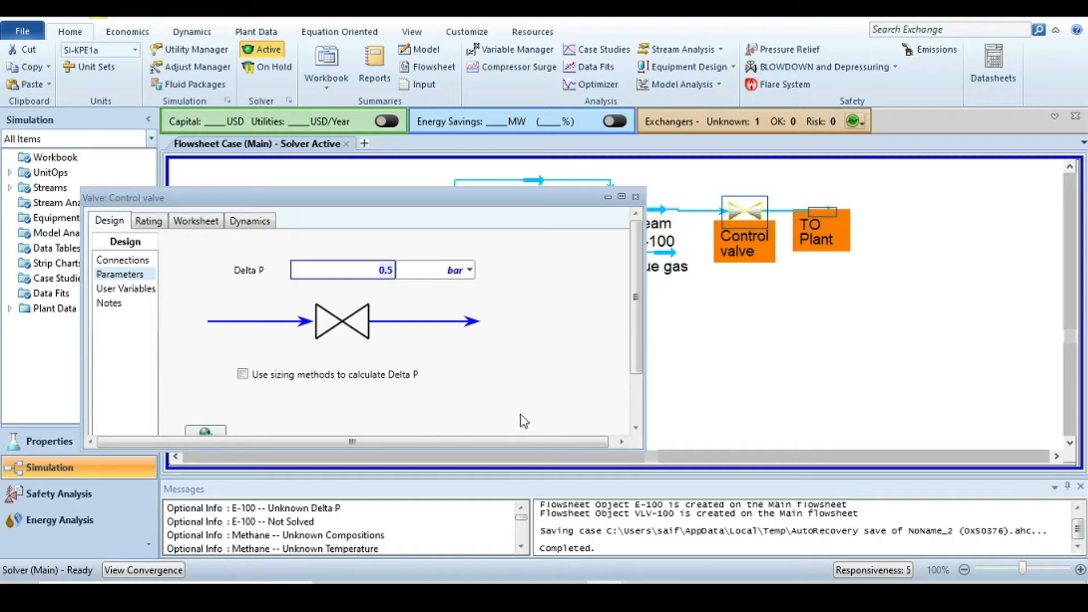
click(636, 197)
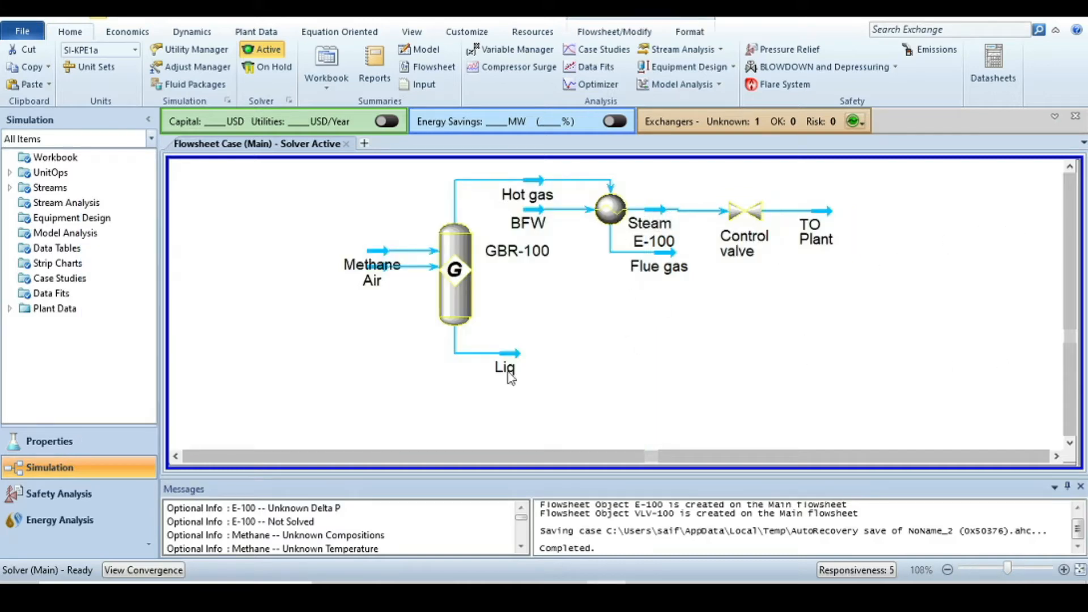
Step: Spread the reactor's feed streams apart, moving Air down and Methane up, both farther left of the reactor
drag(372, 282, 339, 320)
drag(364, 263, 315, 213)
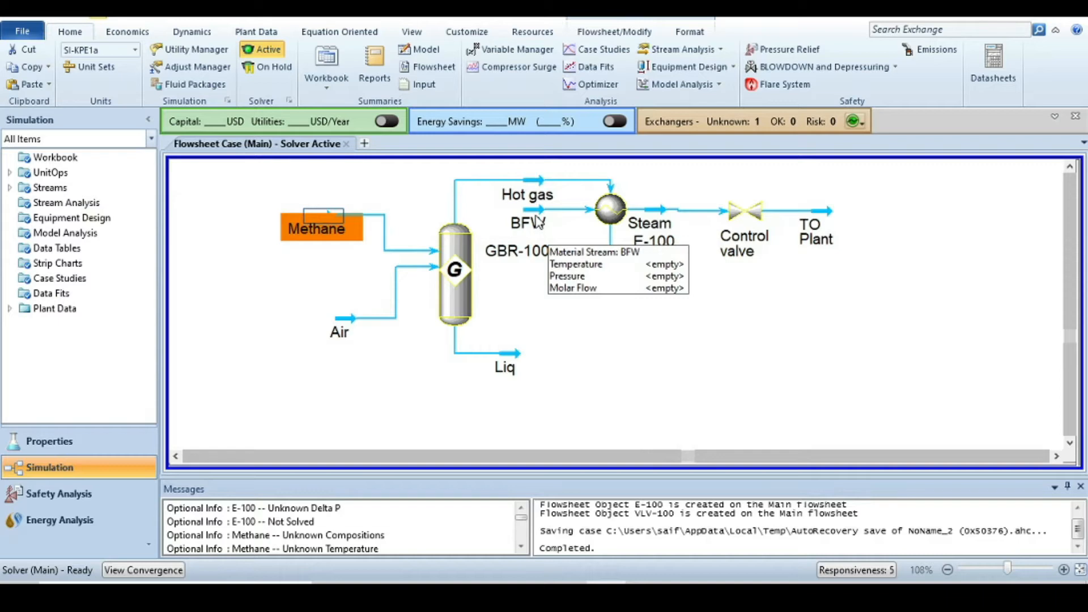
Step: Set the Methane stream's temperature to 25 C, pressure to 2 bar_g and molar flow to 1 kgmole/h
double_click(325, 217)
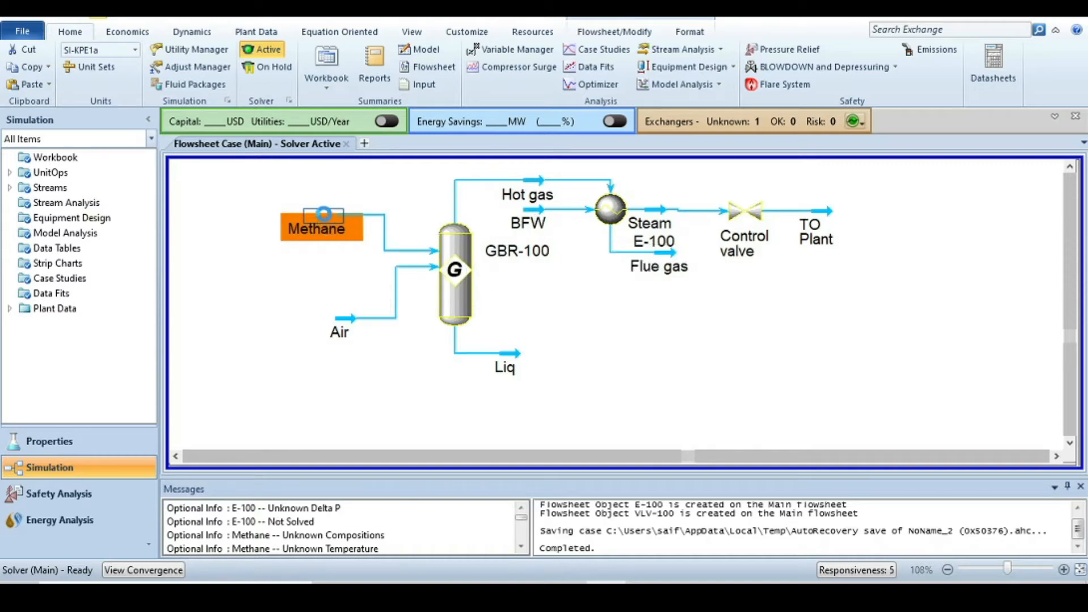
scroll(732, 274, down, 5)
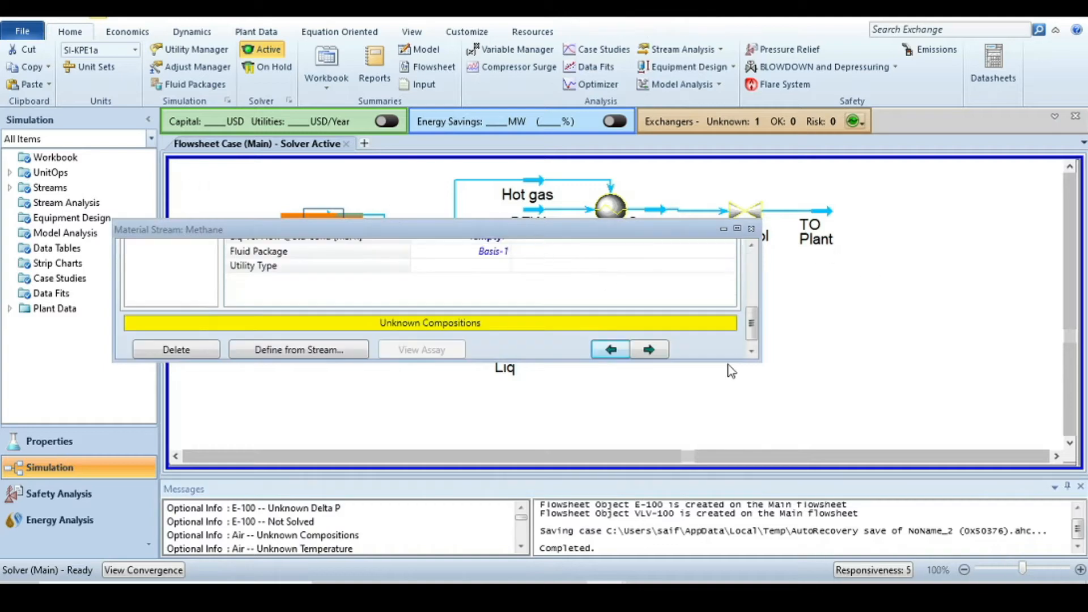
drag(716, 361, 698, 477)
scroll(688, 355, up, 5)
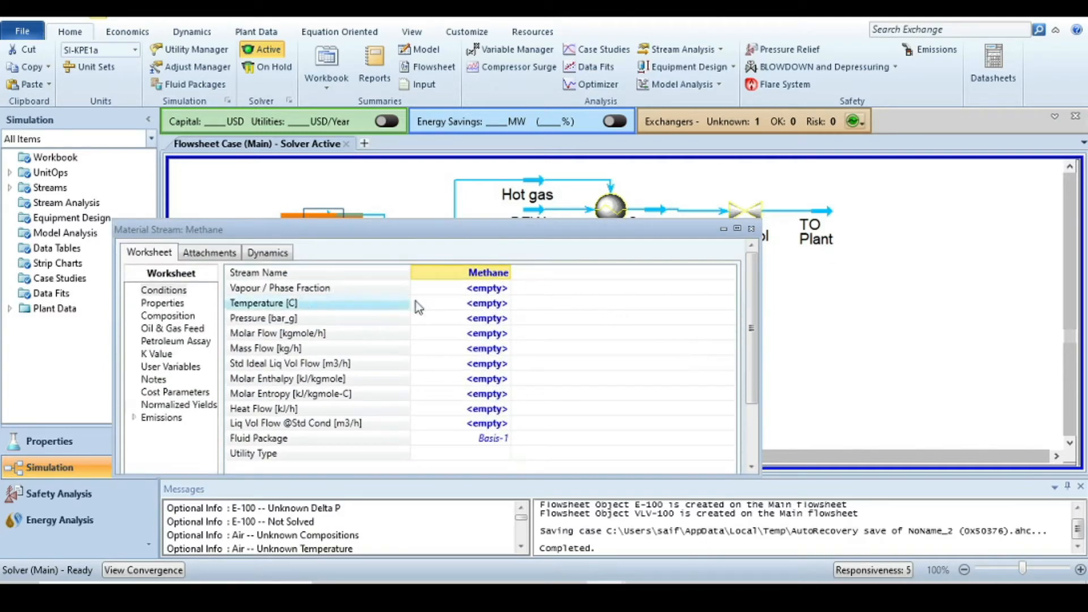
click(501, 303)
text(25)
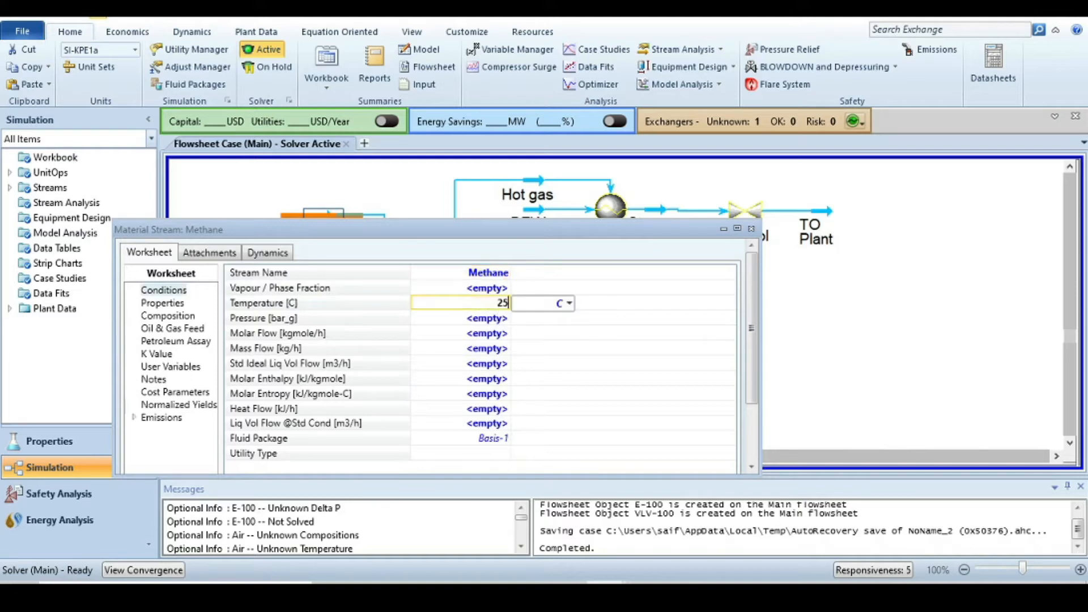
key(Return)
text(2)
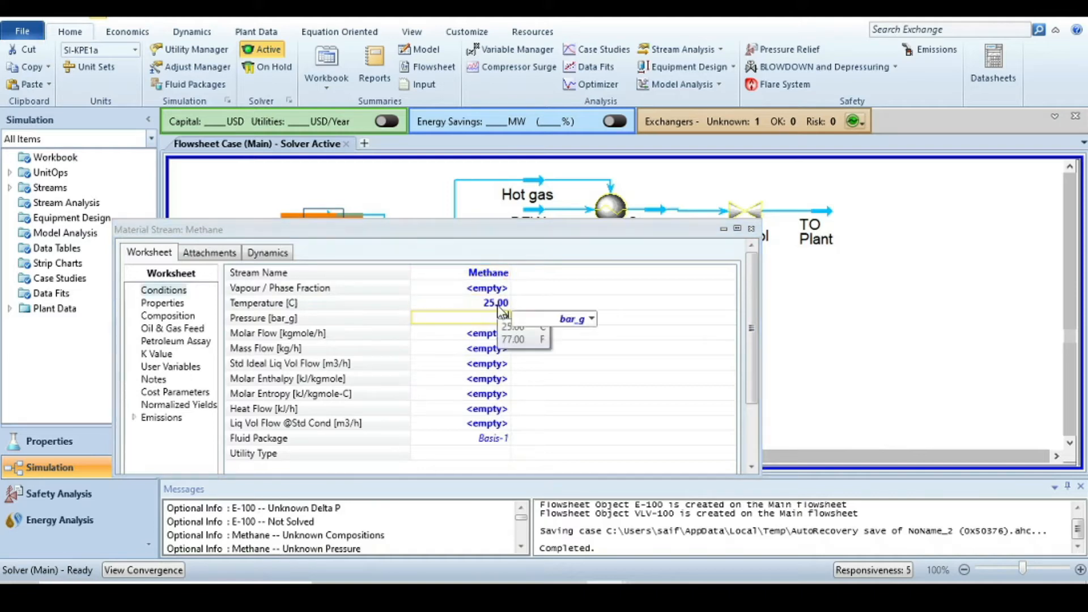
key(Return)
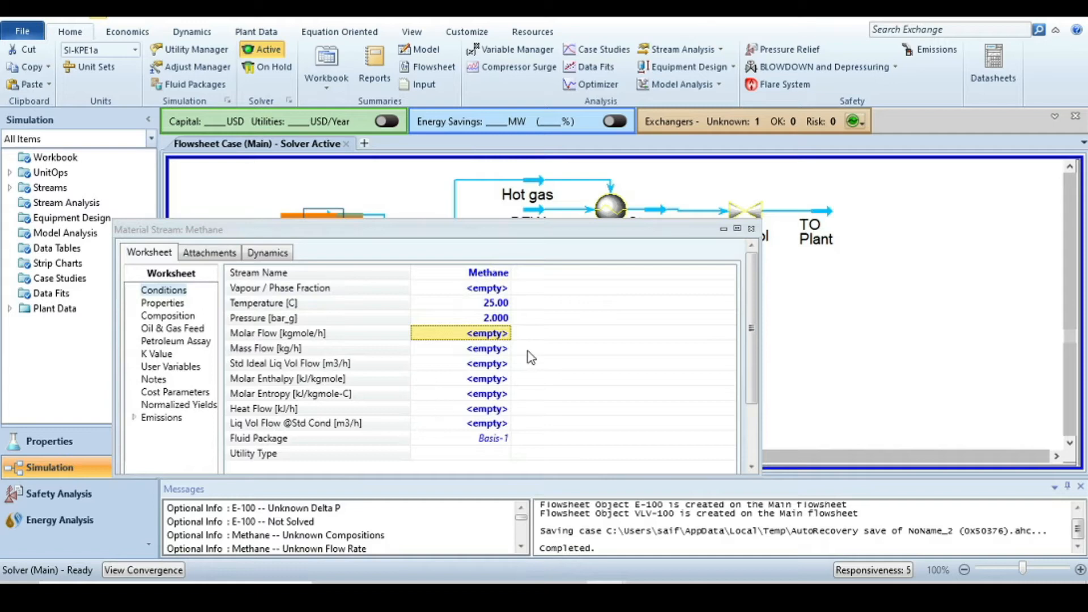
text(1)
key(Return)
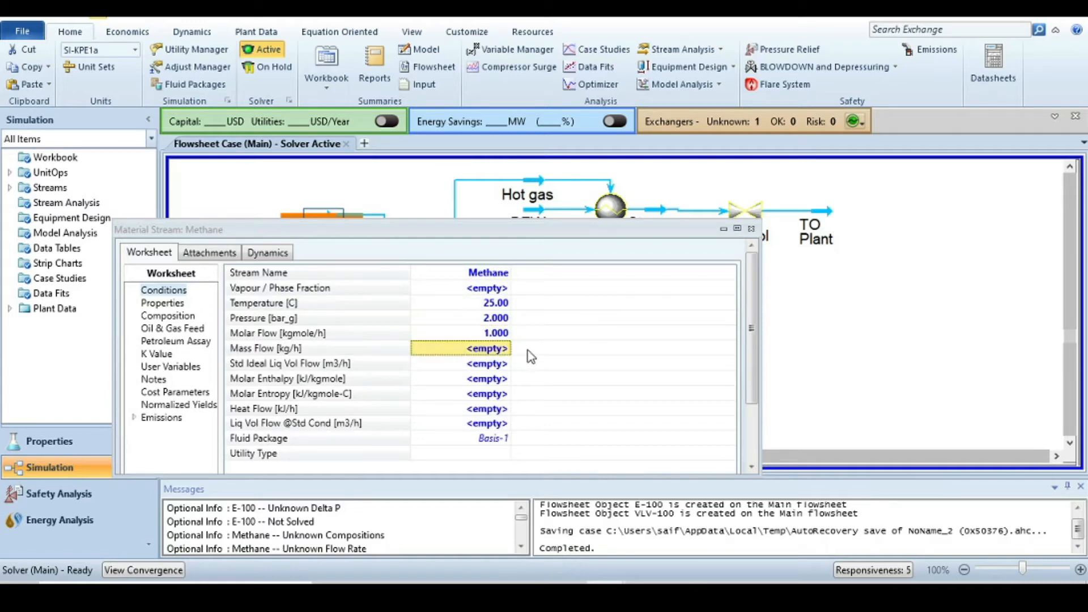
Step: Set the Methane stream's composition to a methane mole fraction of 1 and close the stream window
click(173, 316)
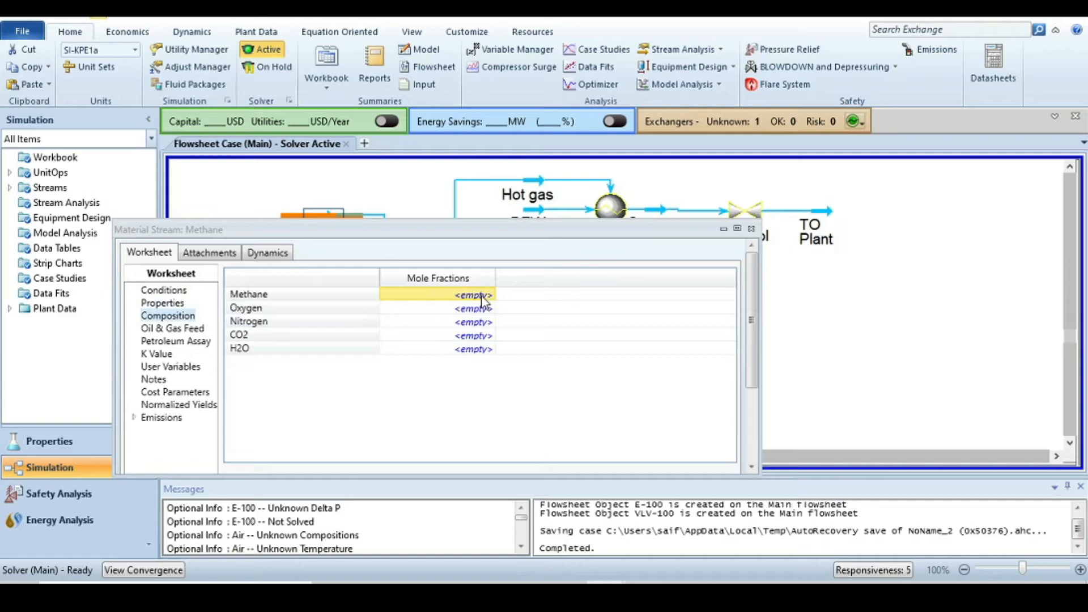
text(1)
key(Return)
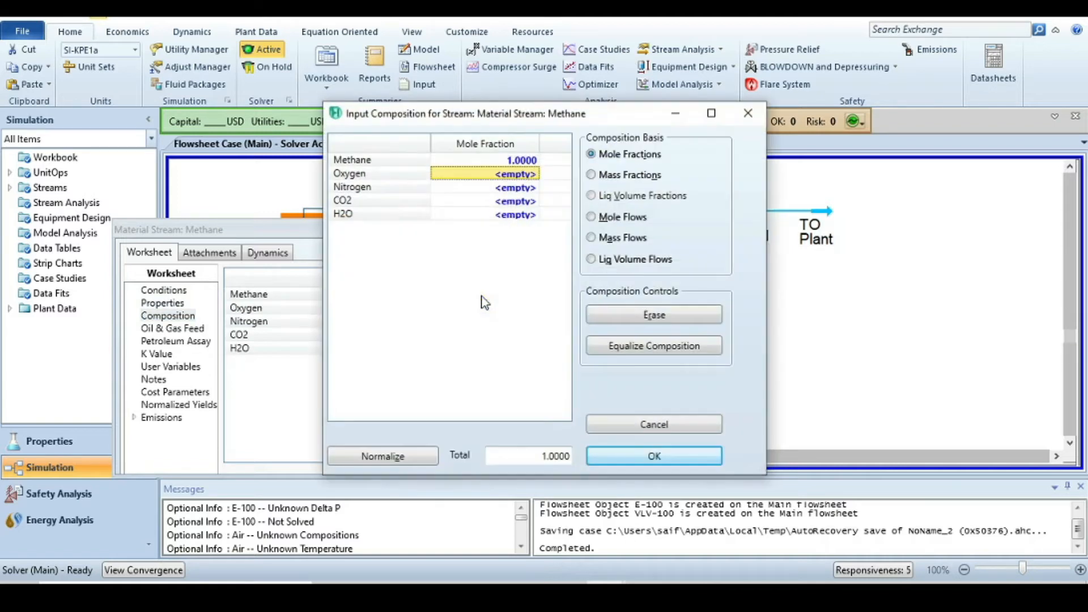
click(654, 457)
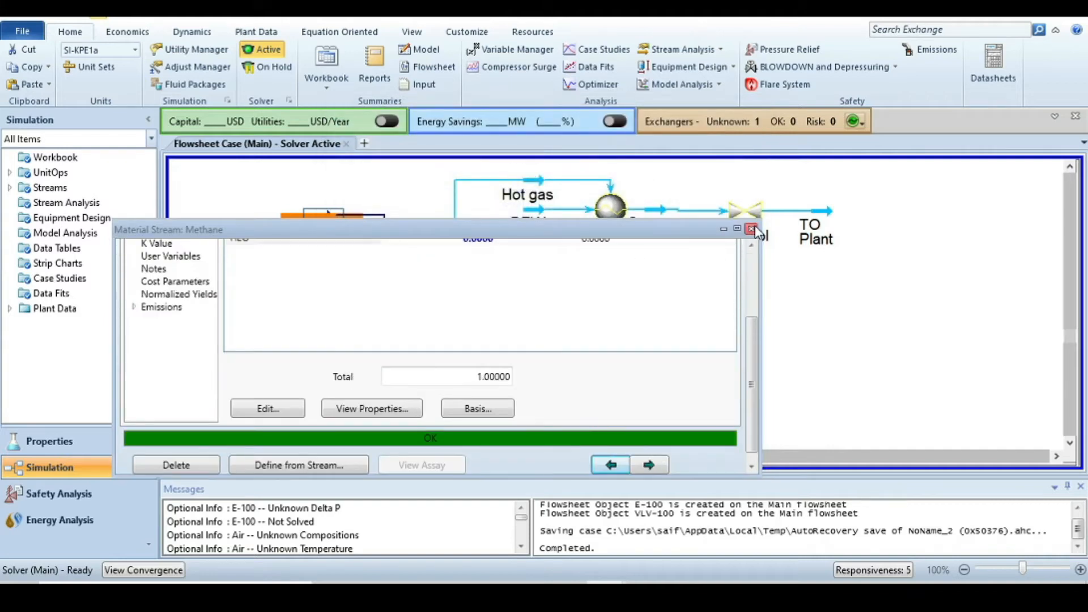
click(753, 229)
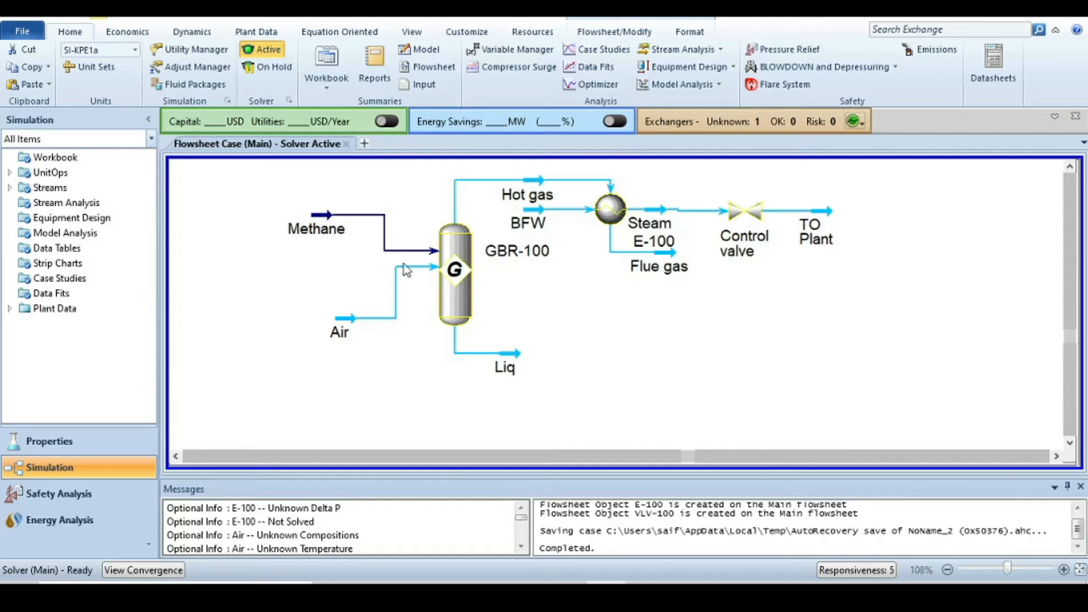
Step: Align the Air stream beneath Methane and set its temperature to 25 C, pressure to 2 bar_g and molar flow to 11 kgmole/h
drag(341, 318, 317, 311)
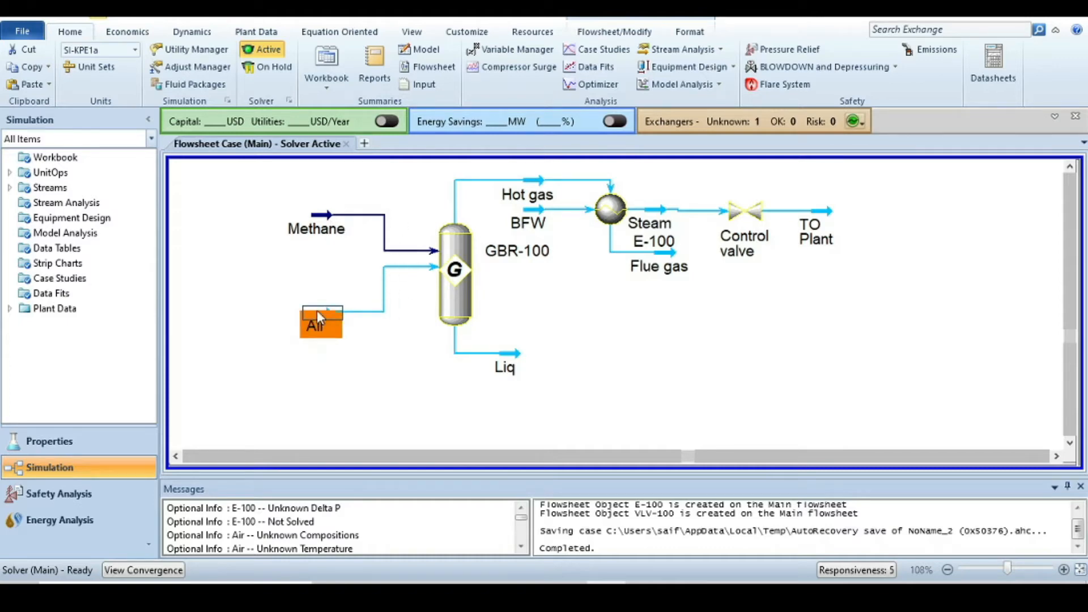
double_click(318, 313)
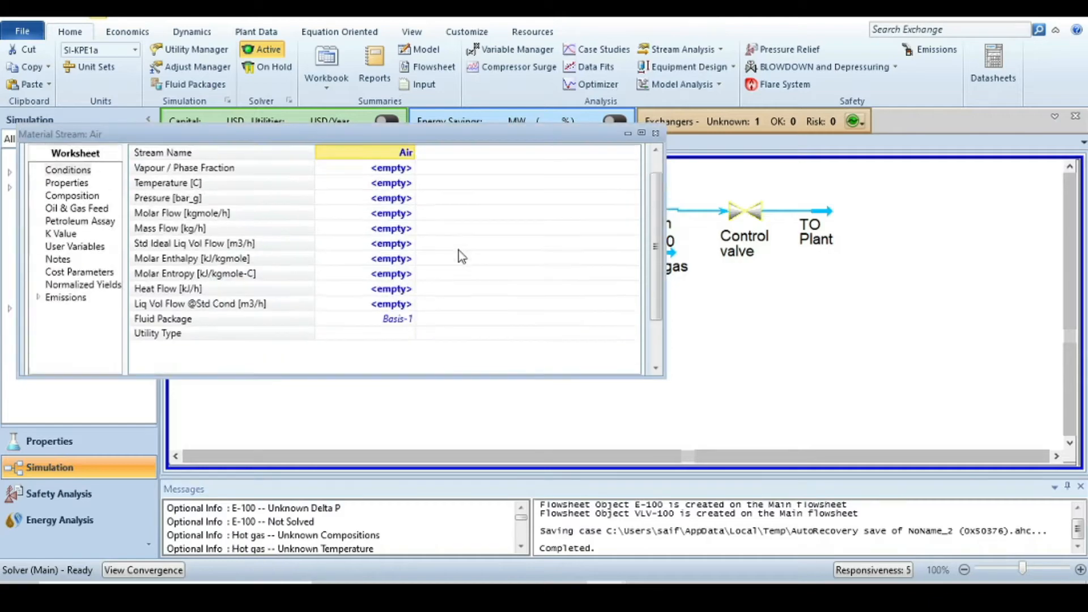
click(567, 584)
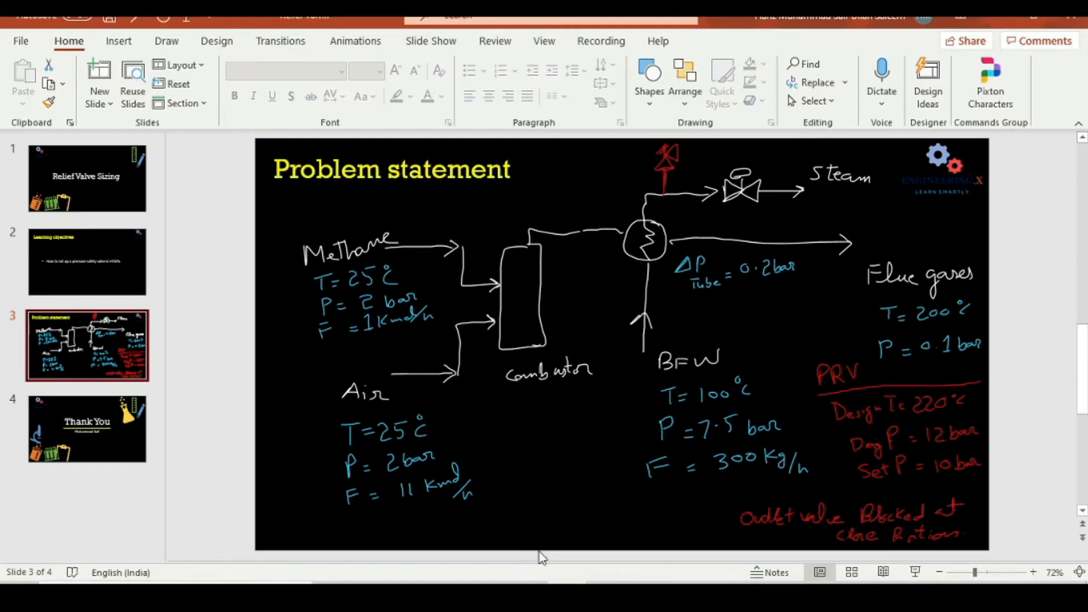
click(565, 530)
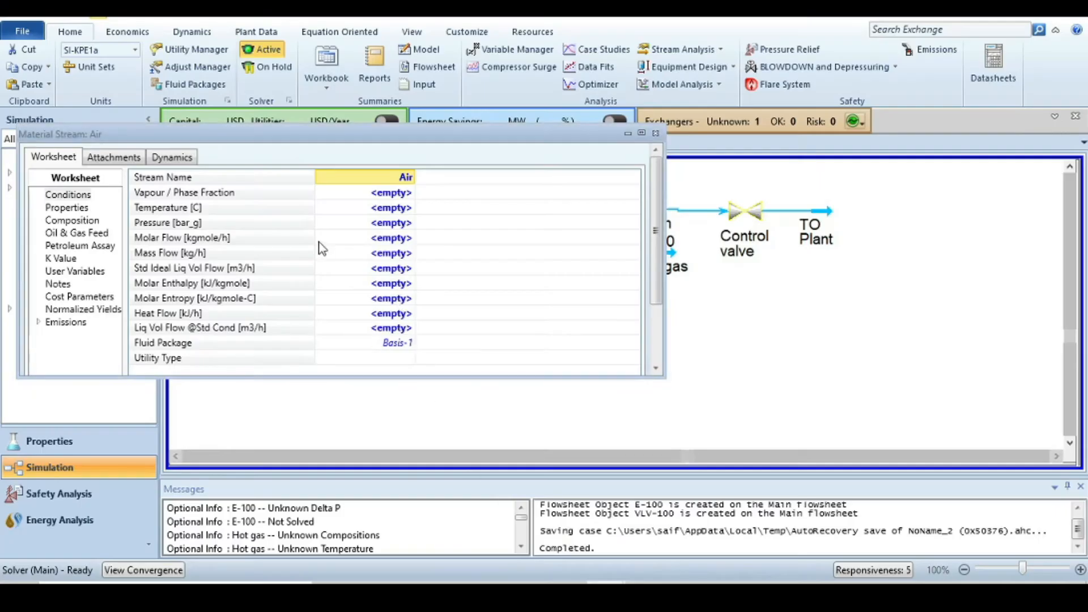
click(394, 209)
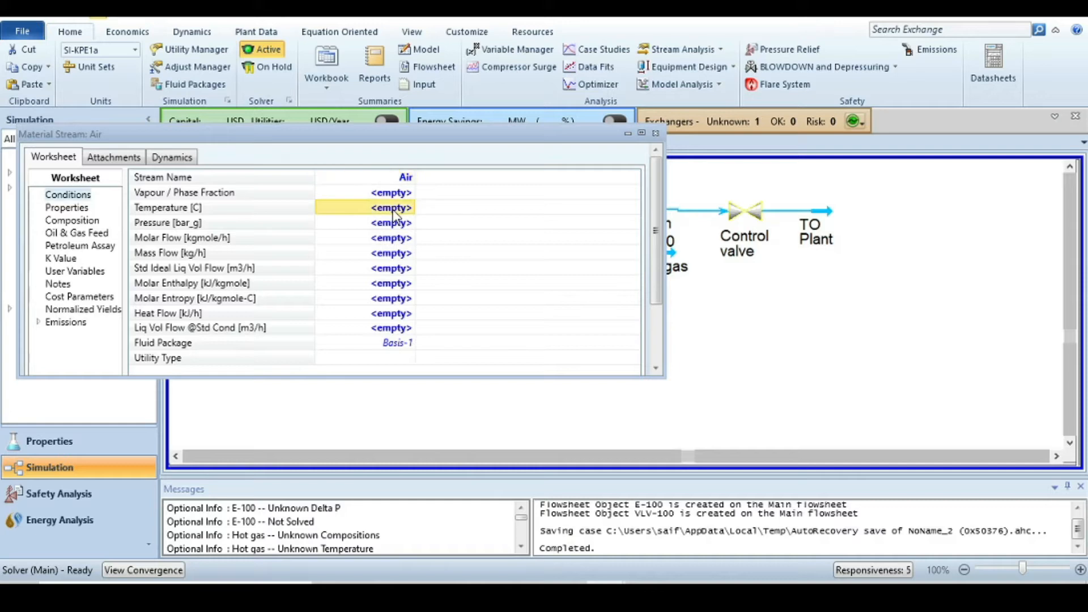
text(25)
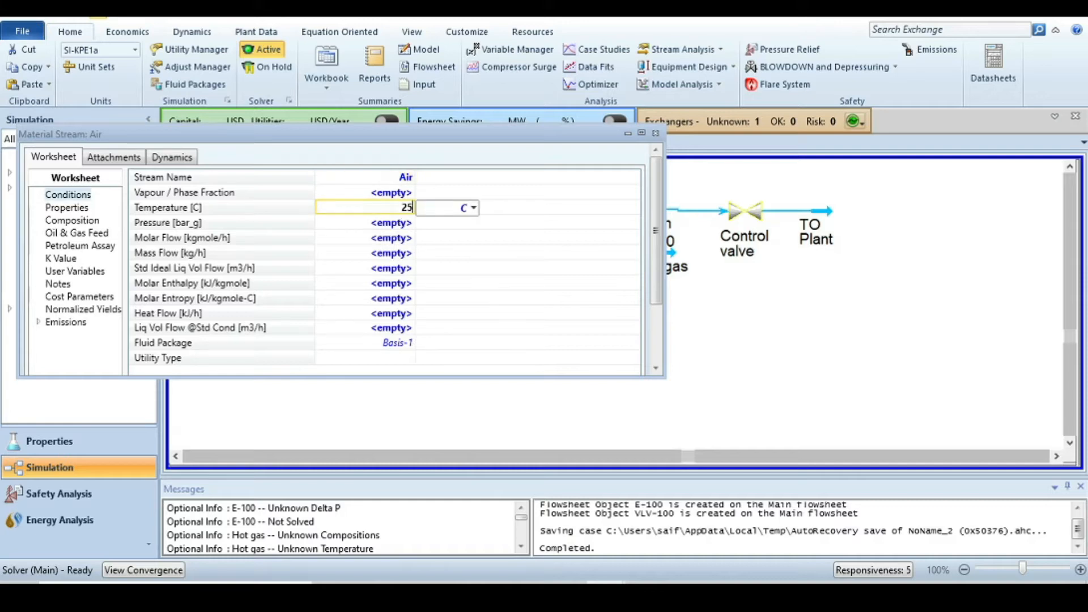
key(Return)
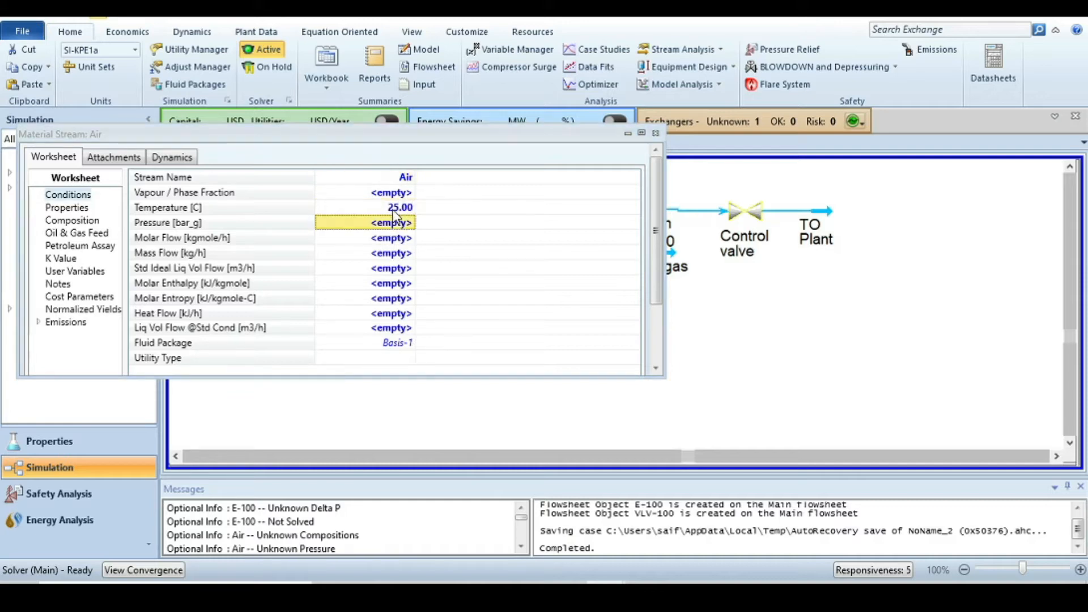
text(2)
key(Return)
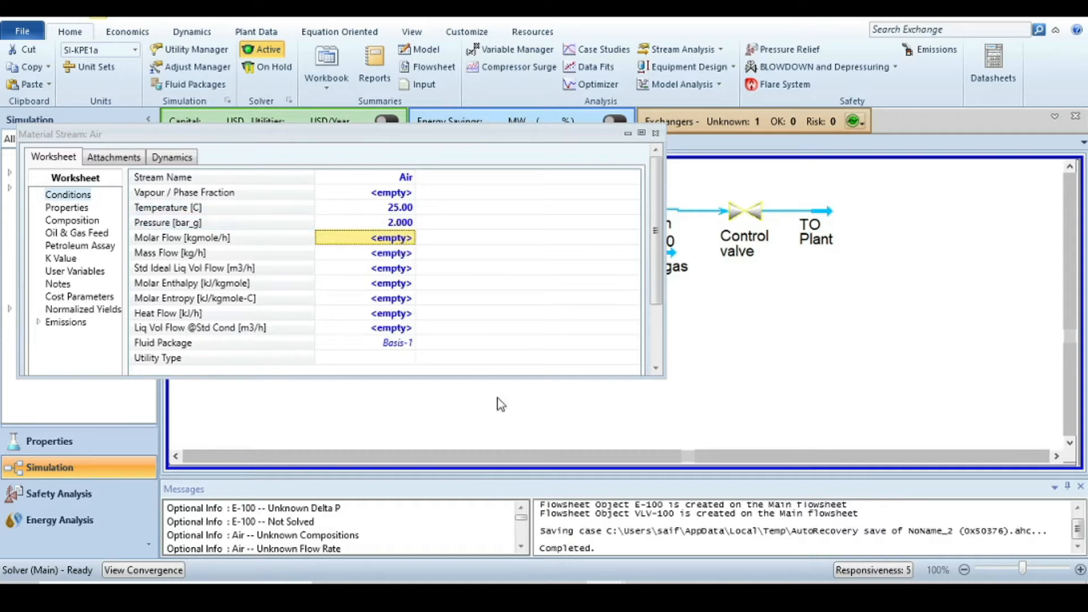
text(11)
key(Return)
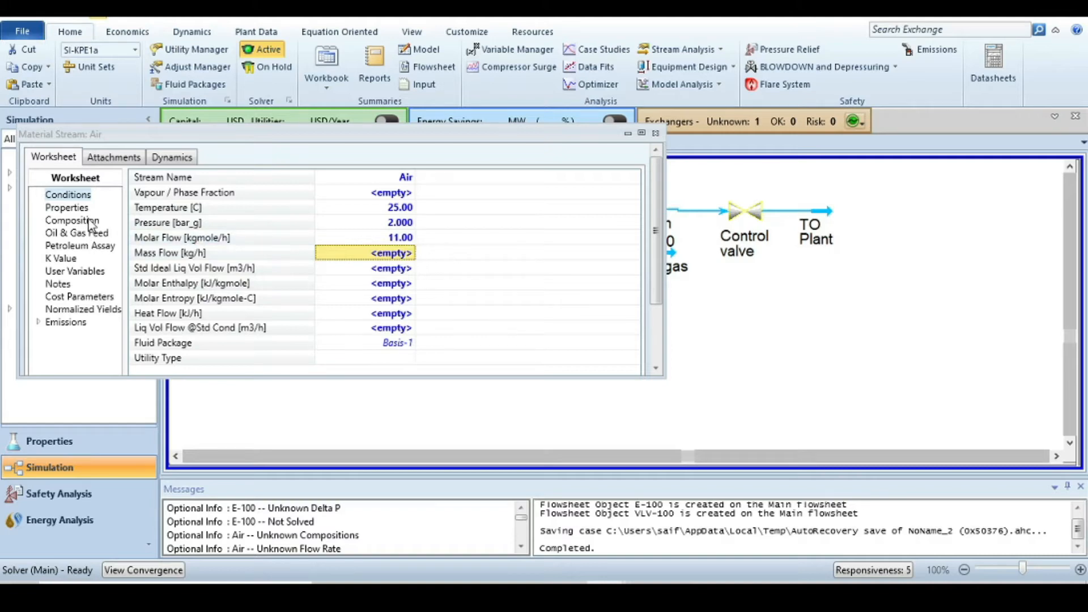
Step: Set the Air stream's composition to mole fractions of 0.2 oxygen and 0.8 nitrogen, and close the stream window
click(89, 220)
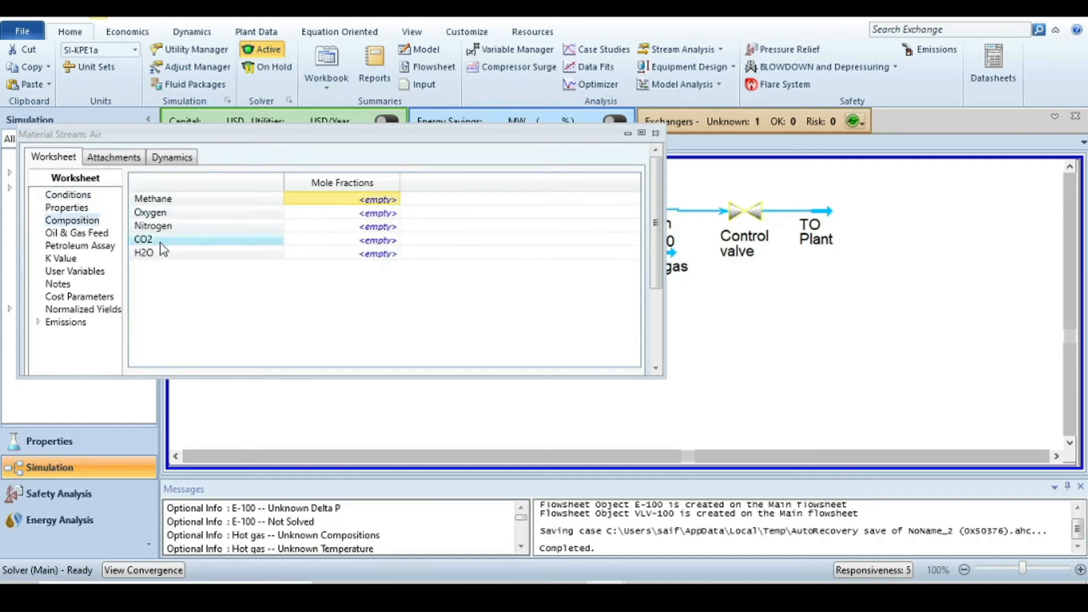
click(376, 218)
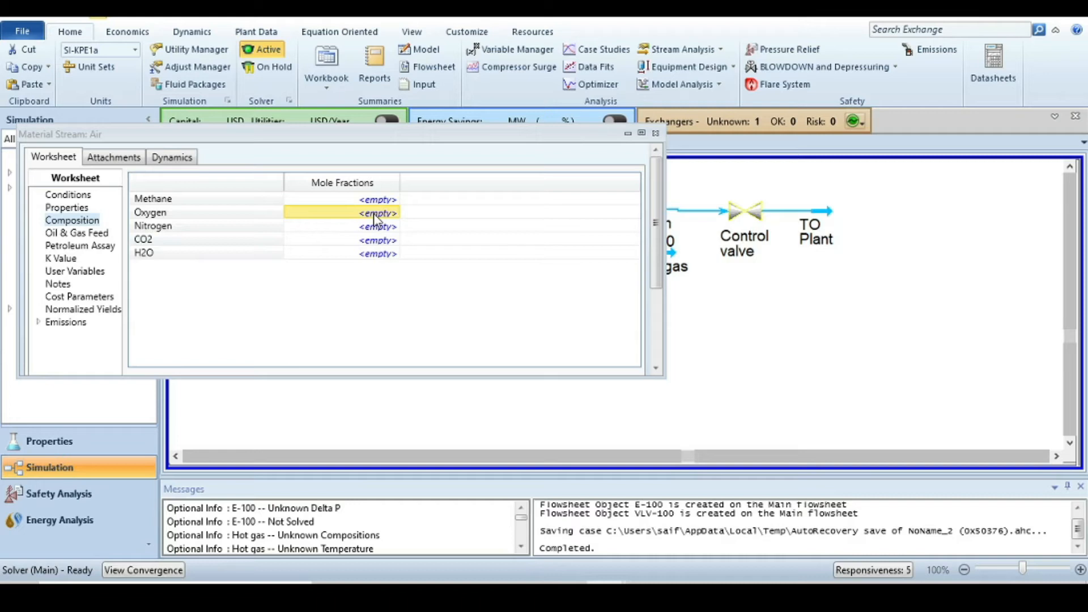
text(0.2)
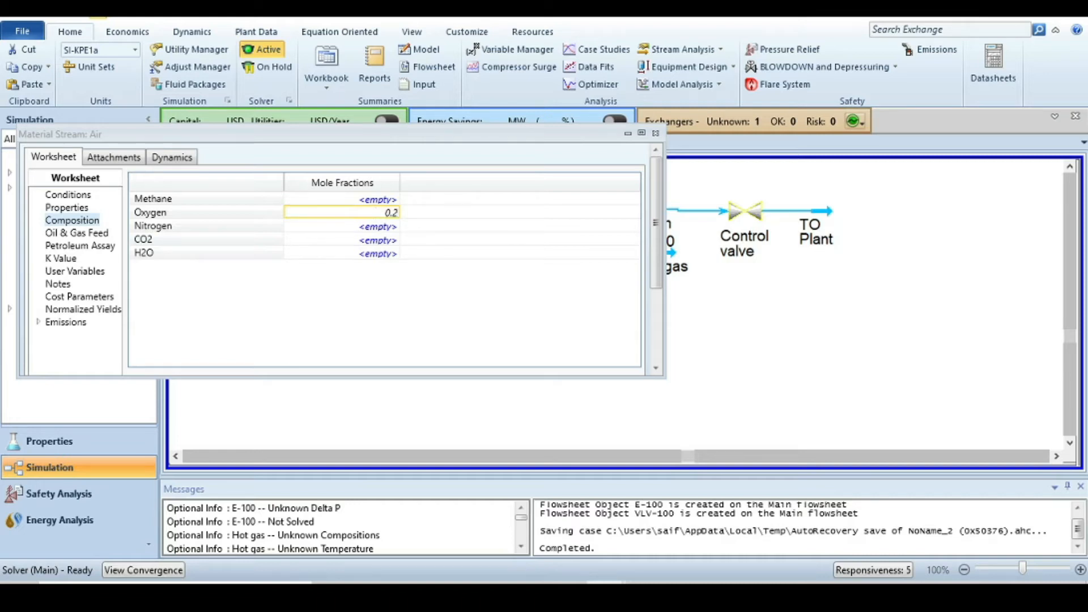
key(Return)
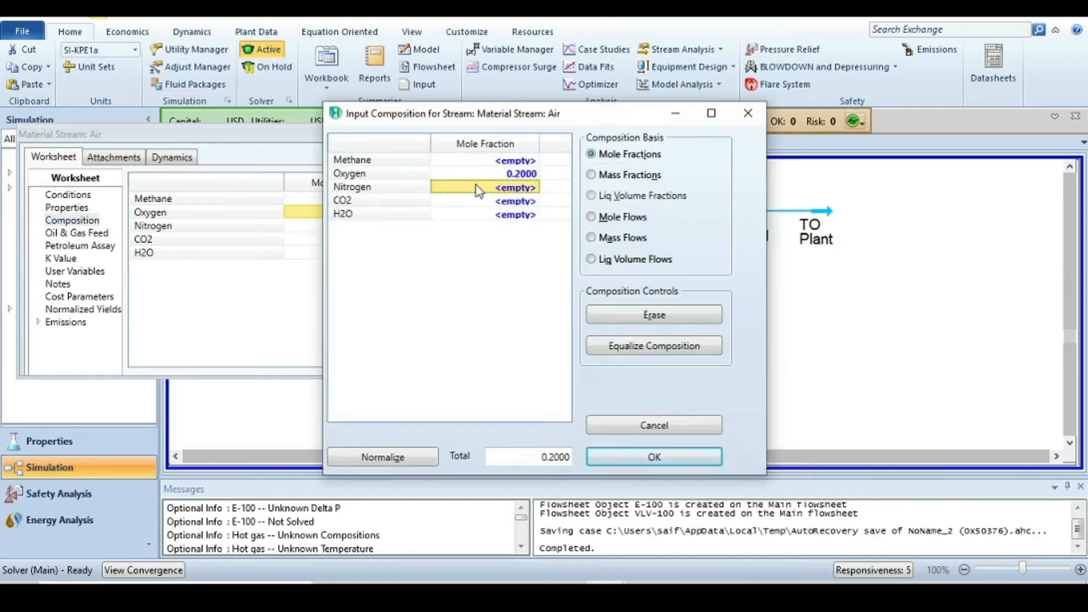
text(0.8)
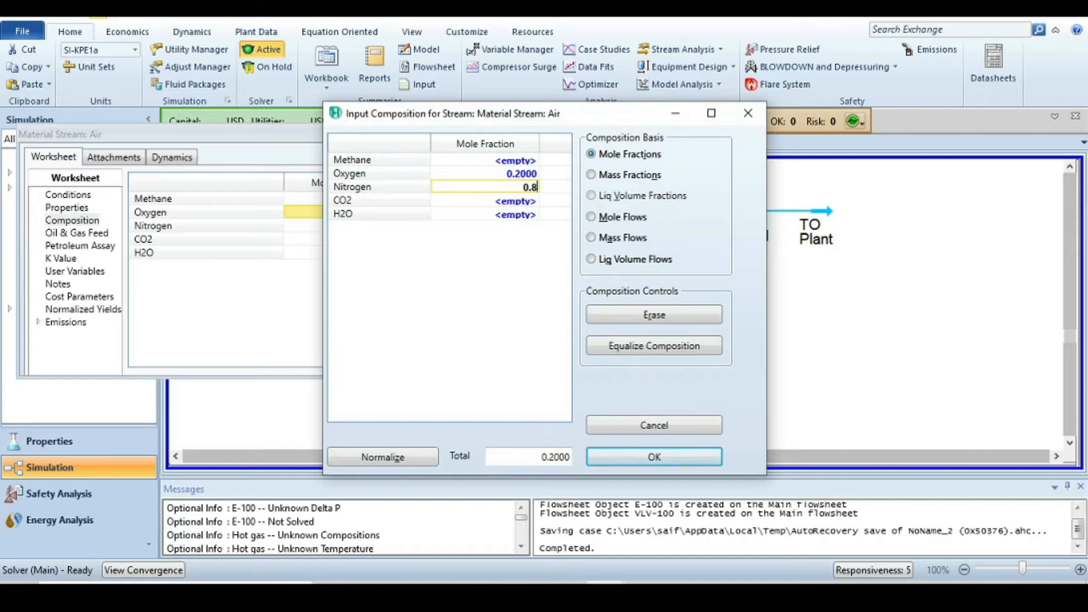
key(Return)
click(628, 460)
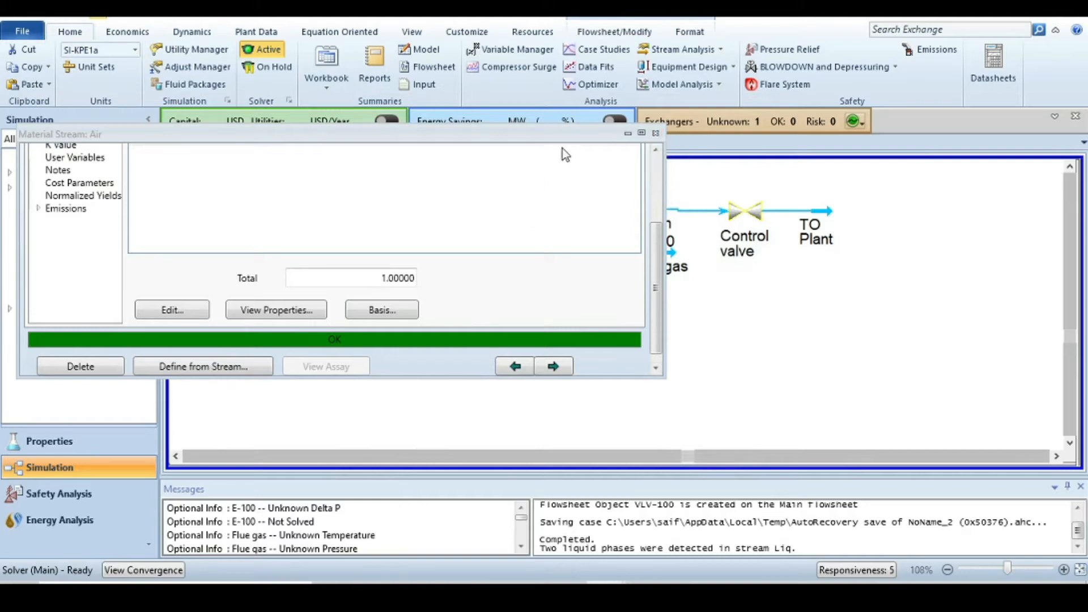
click(656, 133)
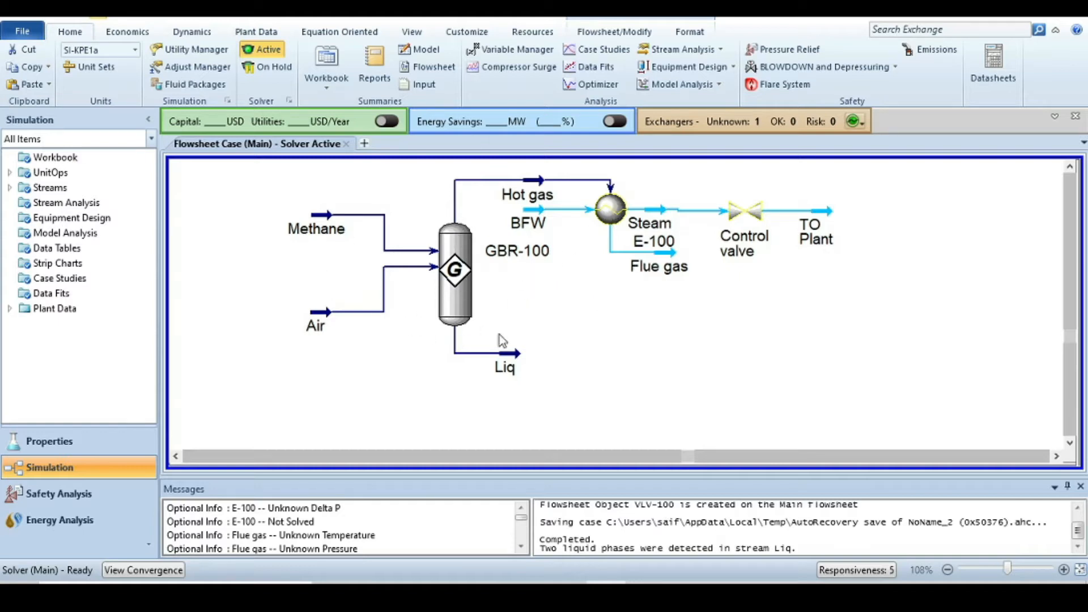
Step: Set the BFW stream's temperature to 100 C, pressure to 7.5 bar_g and mass flow to 300 kg/h, following the problem statement slide
mouse_move(546, 188)
mouse_move(541, 216)
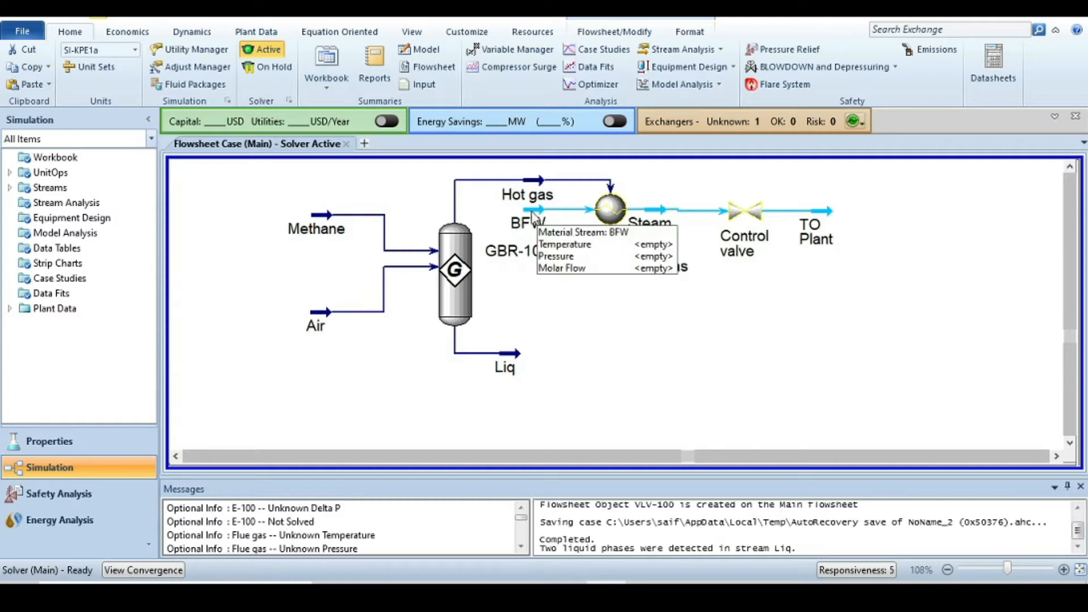
double_click(532, 218)
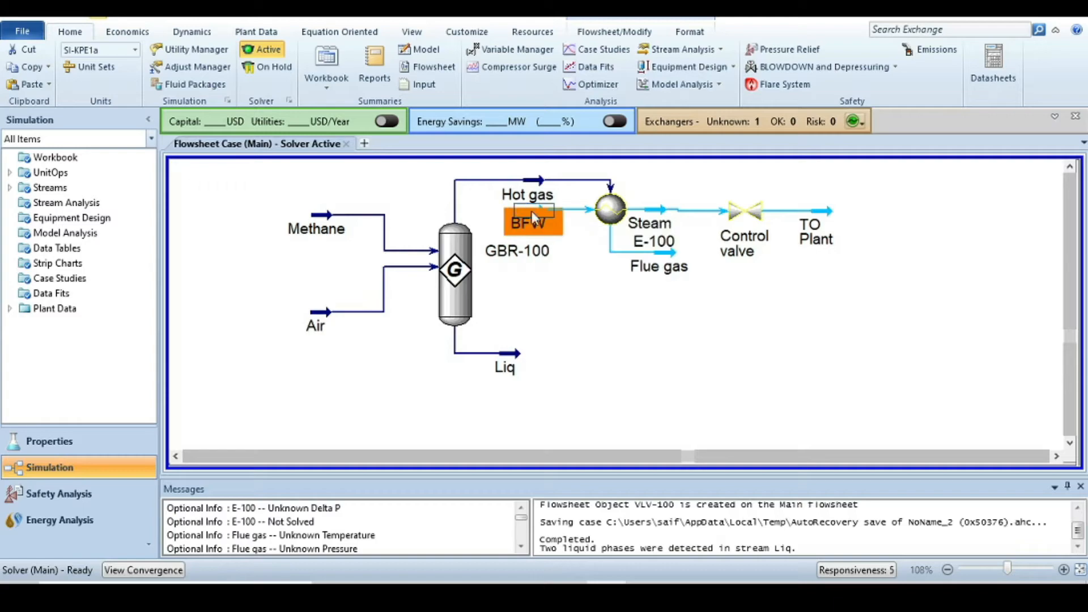
click(567, 592)
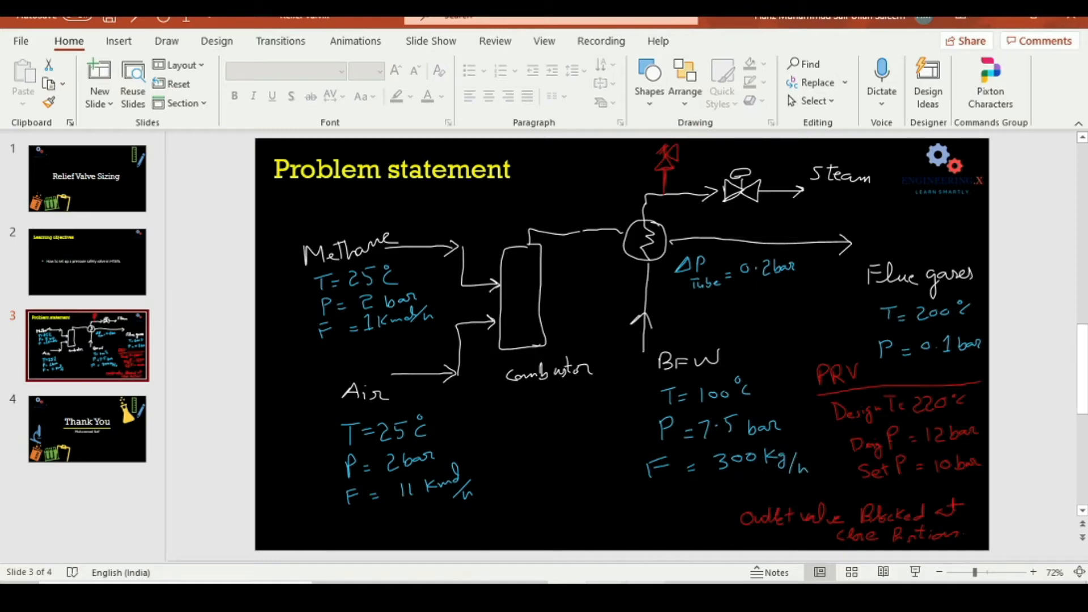
mouse_move(606, 583)
click(567, 526)
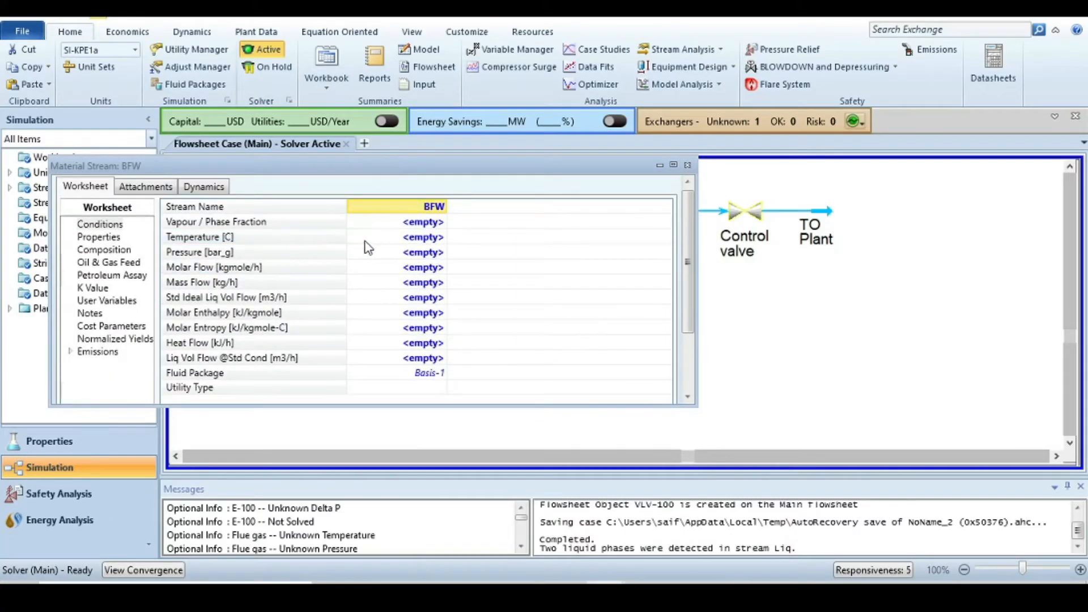
click(426, 238)
text(100)
key(Return)
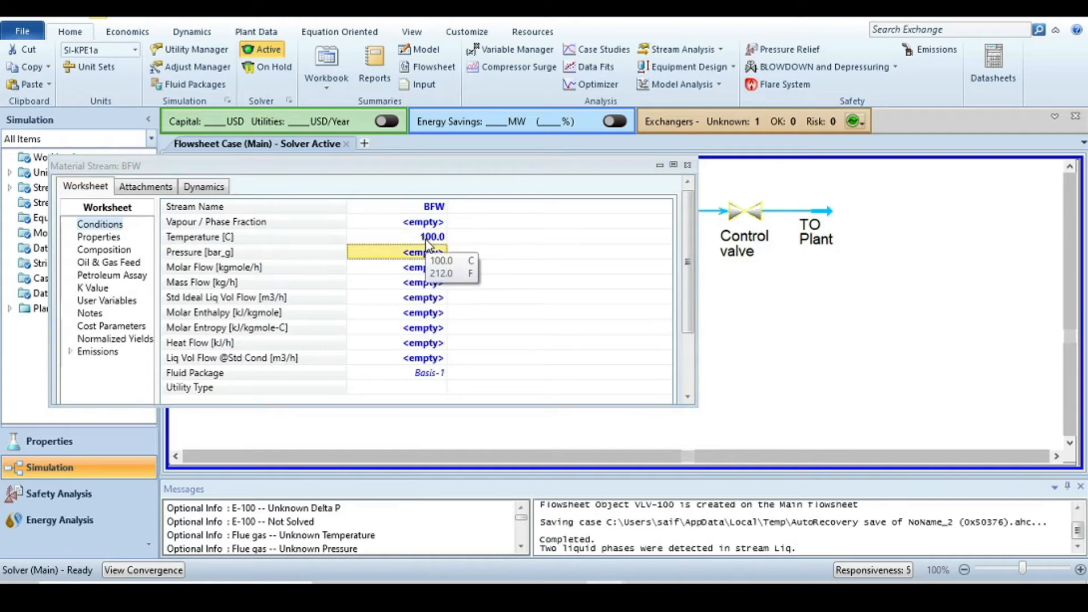
text(2)
key(BackSpace)
text(7.0)
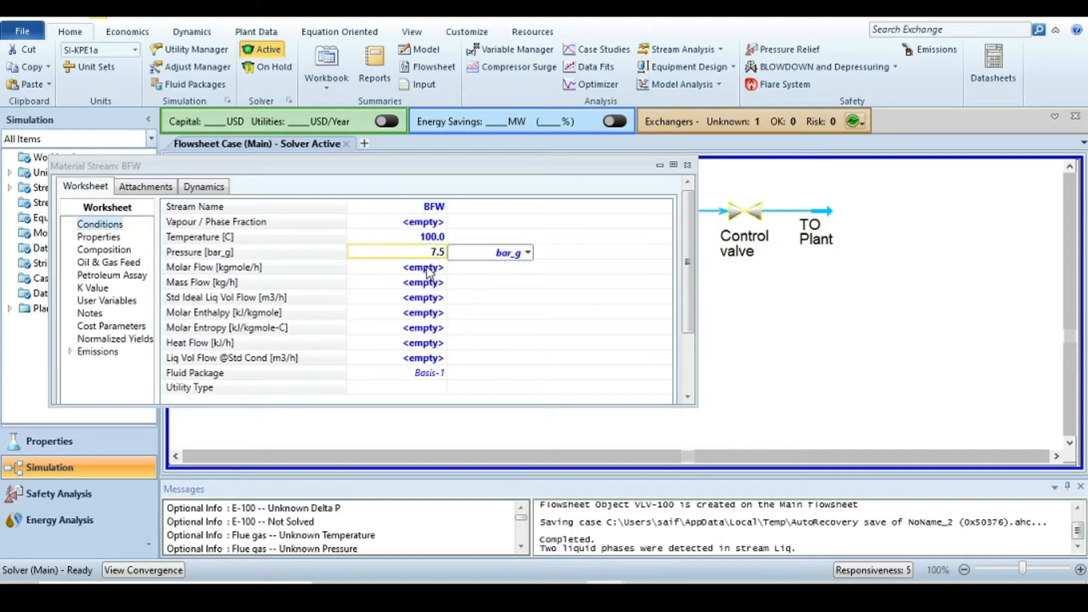
key(Return)
click(423, 283)
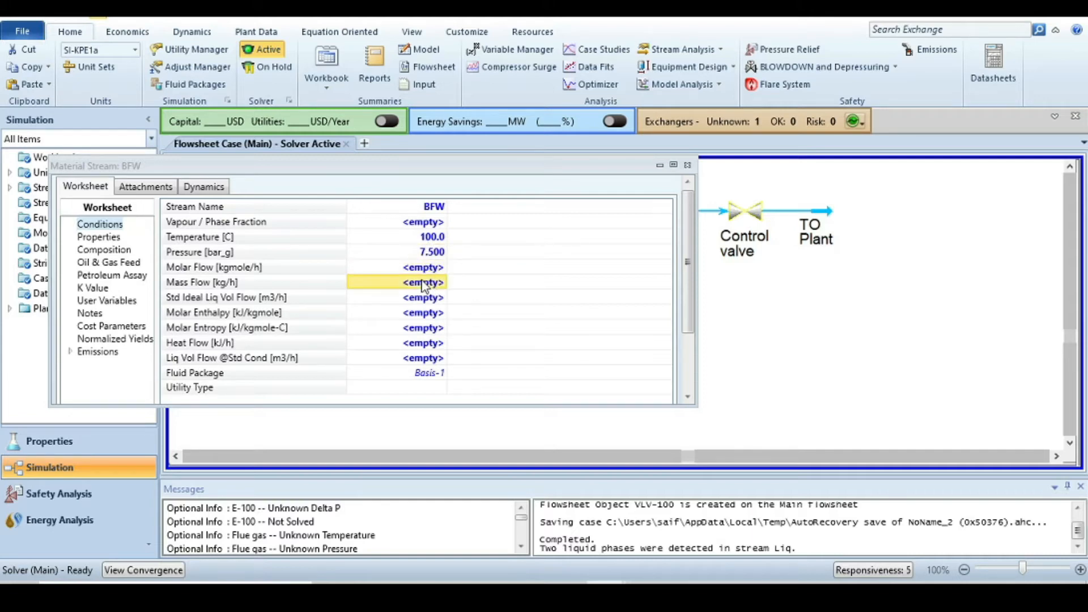
text(300)
key(Return)
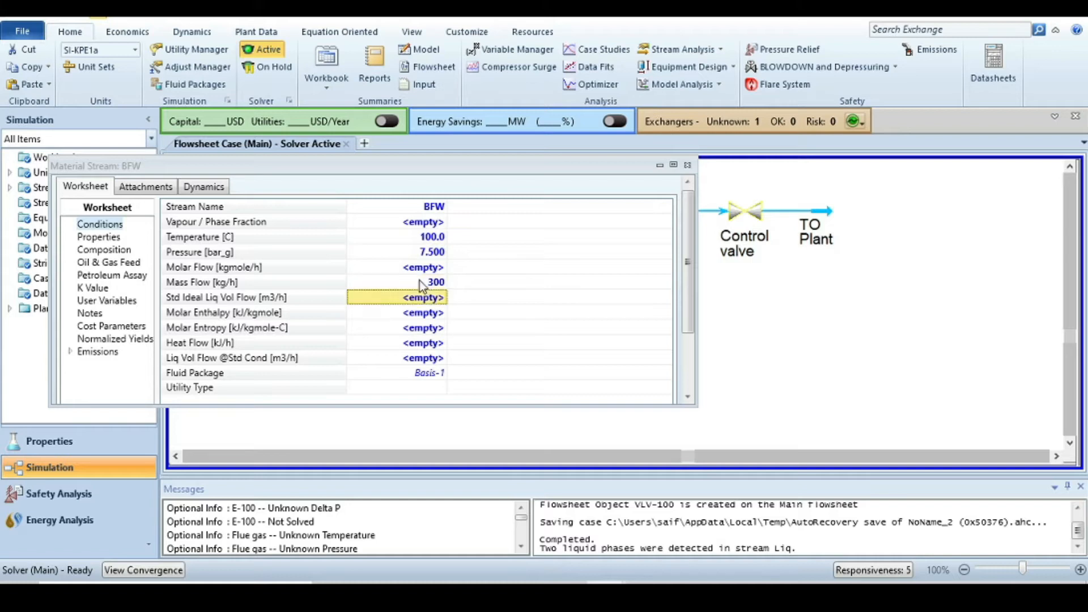
Step: Set the BFW stream's composition to an H2O mole fraction of 1 and close the stream window
click(121, 251)
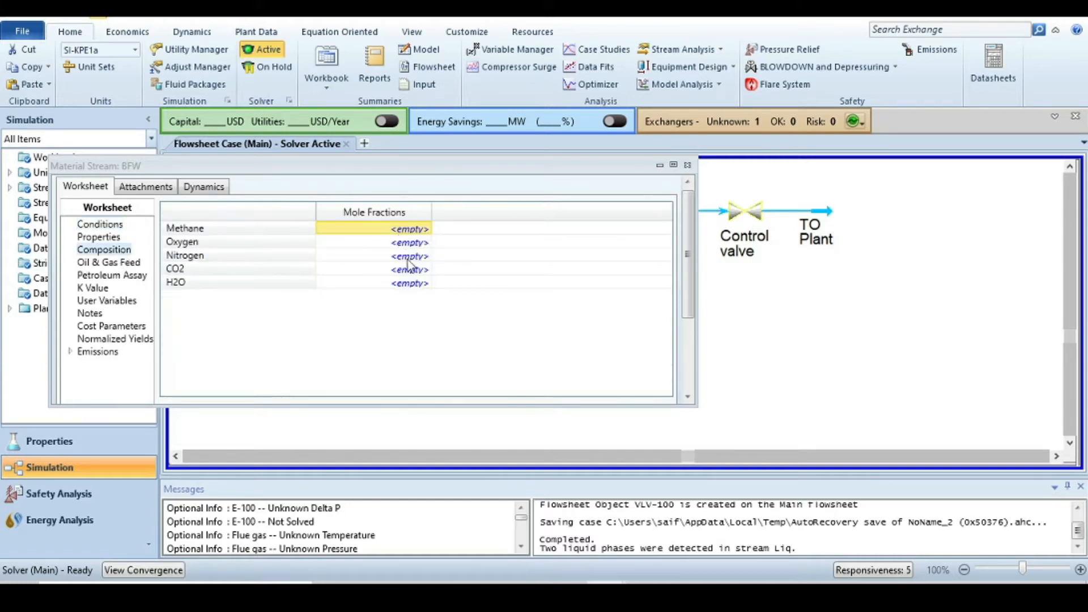
click(399, 283)
text(1)
key(Return)
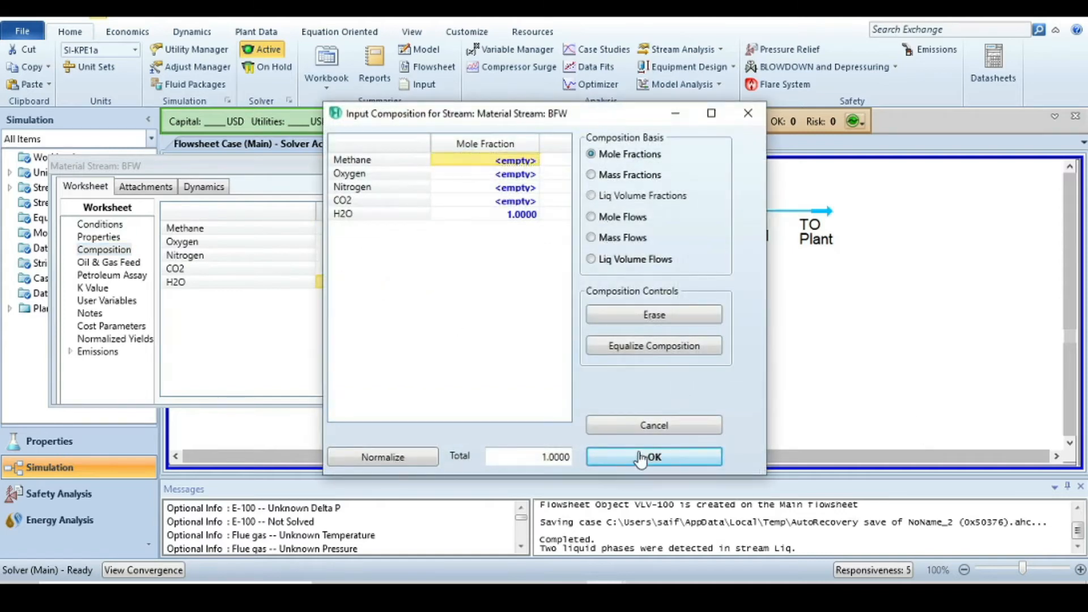
click(640, 457)
scroll(614, 294, down, 3)
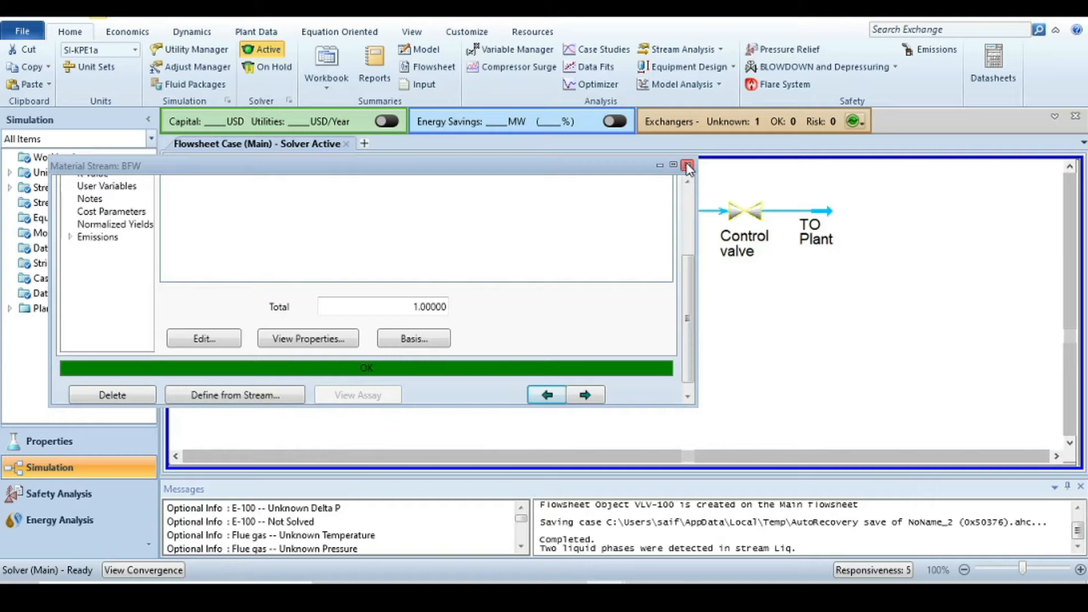
click(688, 166)
click(661, 348)
Step: Set the Flue gas stream's temperature to 200 C and its pressure to 0.1 bar_g
mouse_move(635, 216)
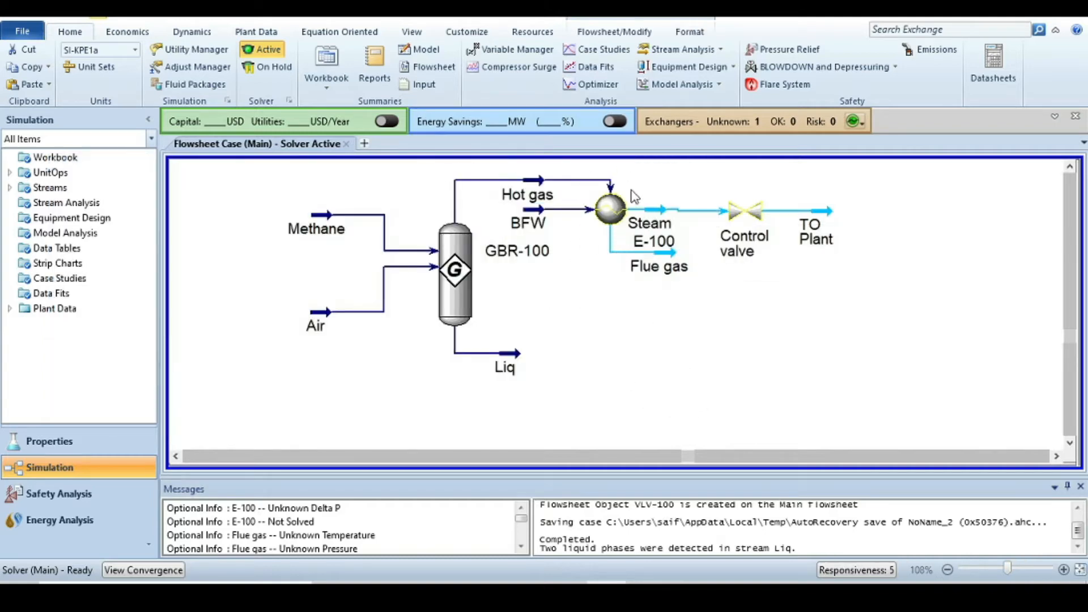
click(667, 256)
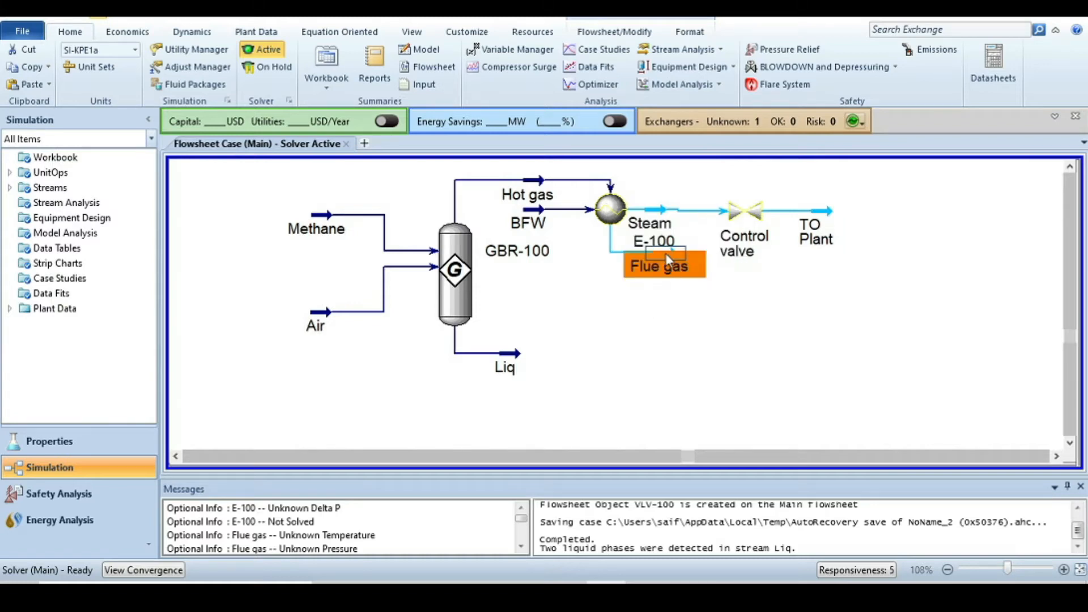
double_click(665, 254)
scroll(654, 348, down, 3)
scroll(578, 358, up, 3)
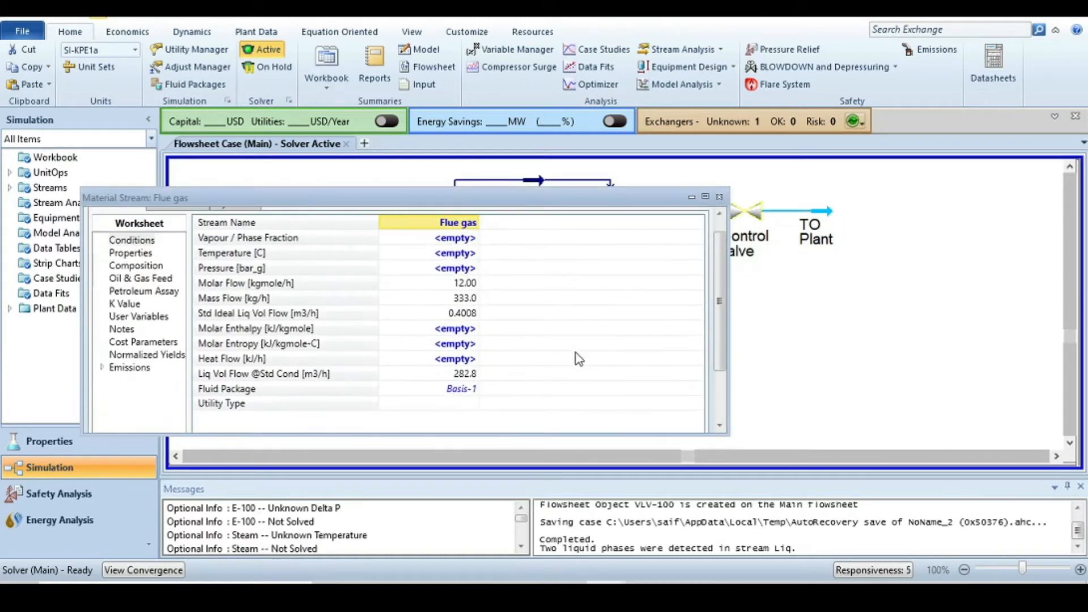
click(455, 256)
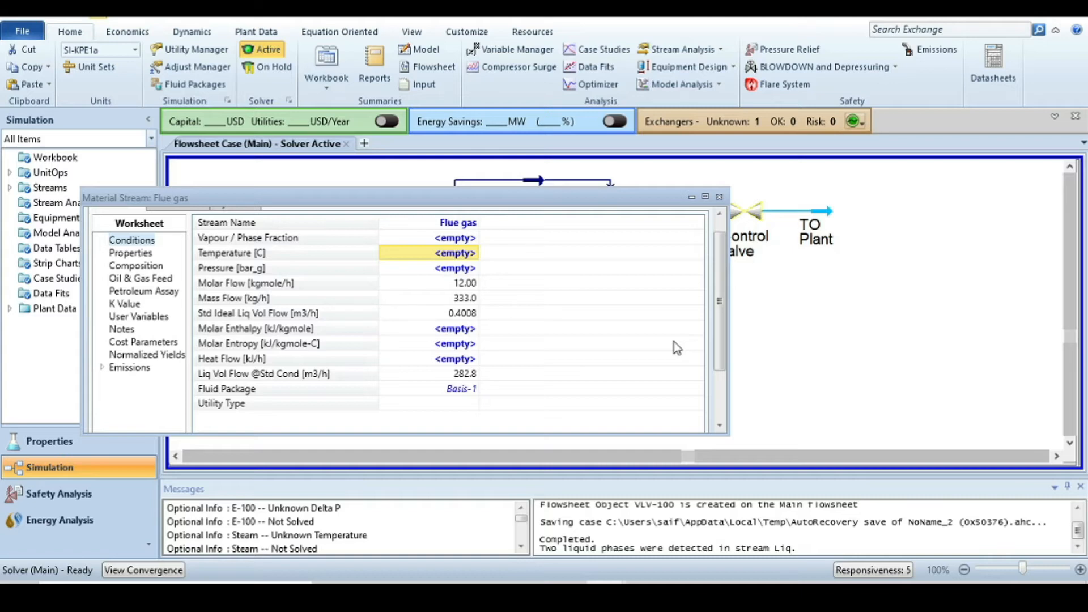
text(200)
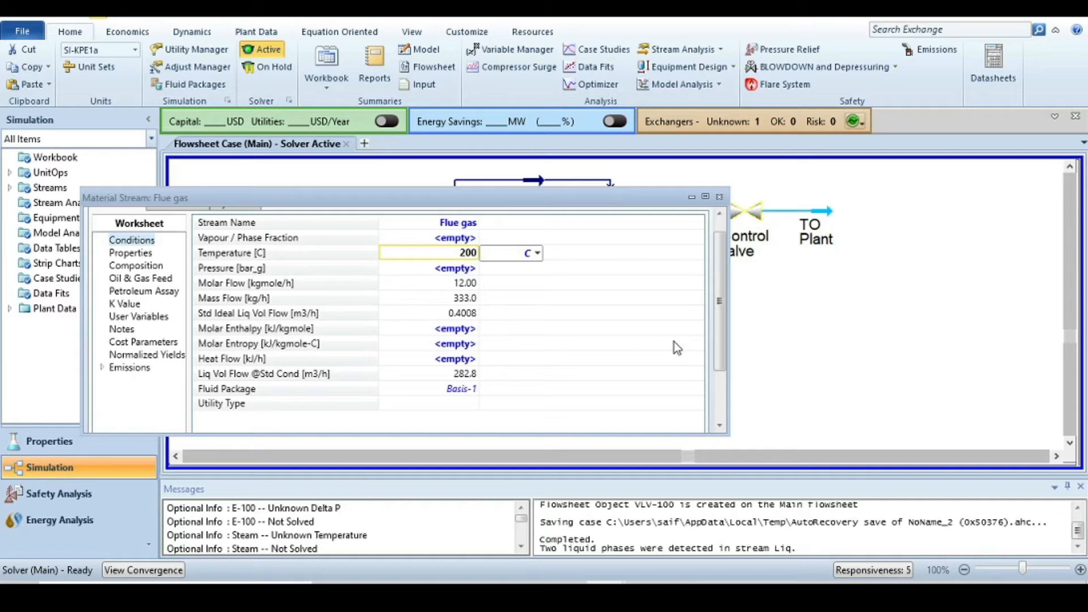
key(Return)
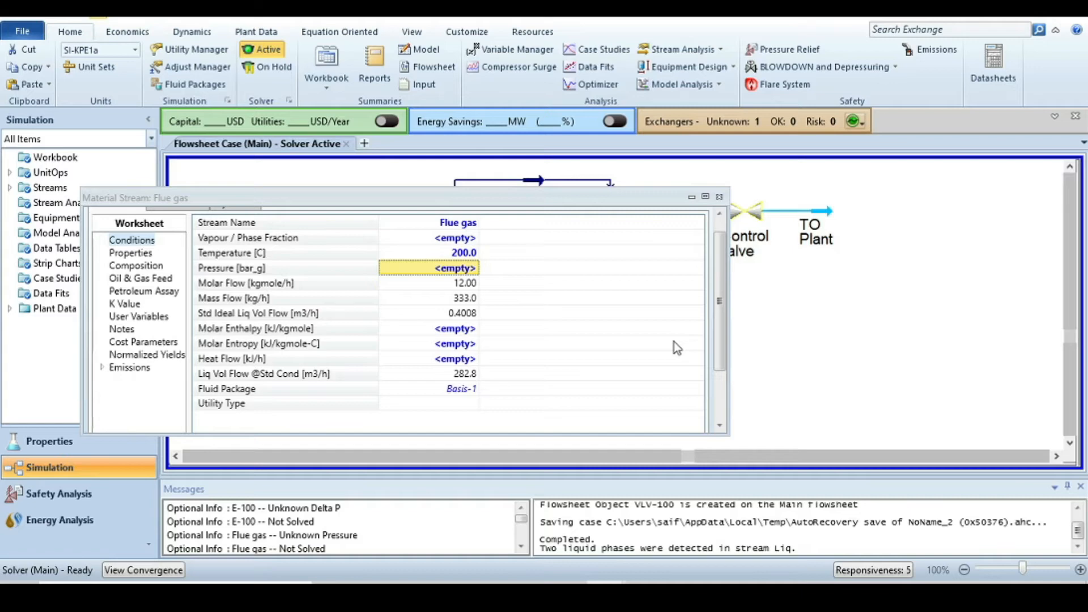
text(0.1)
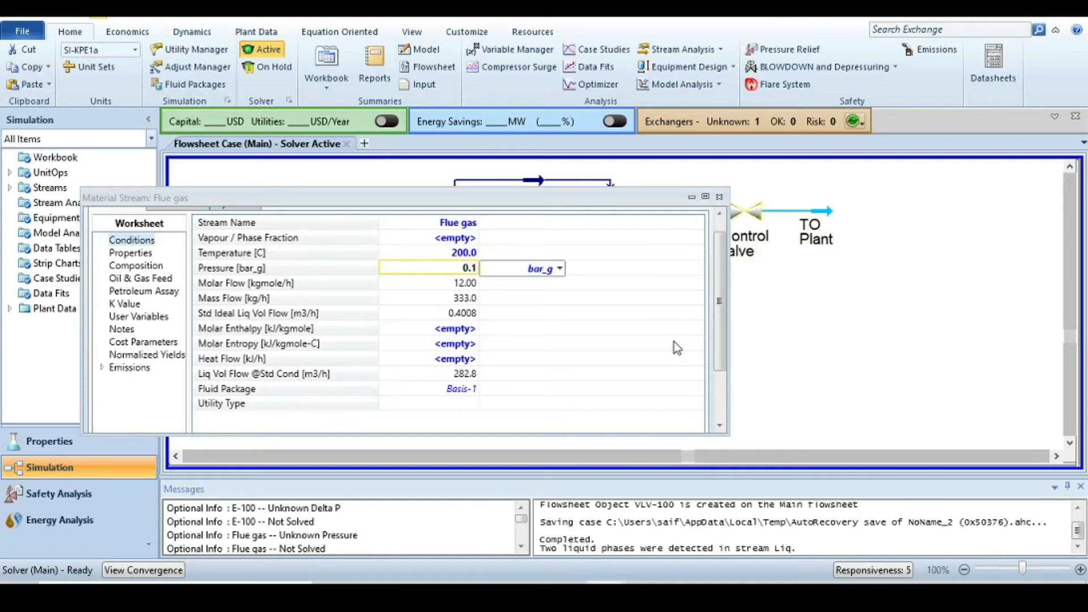
key(Return)
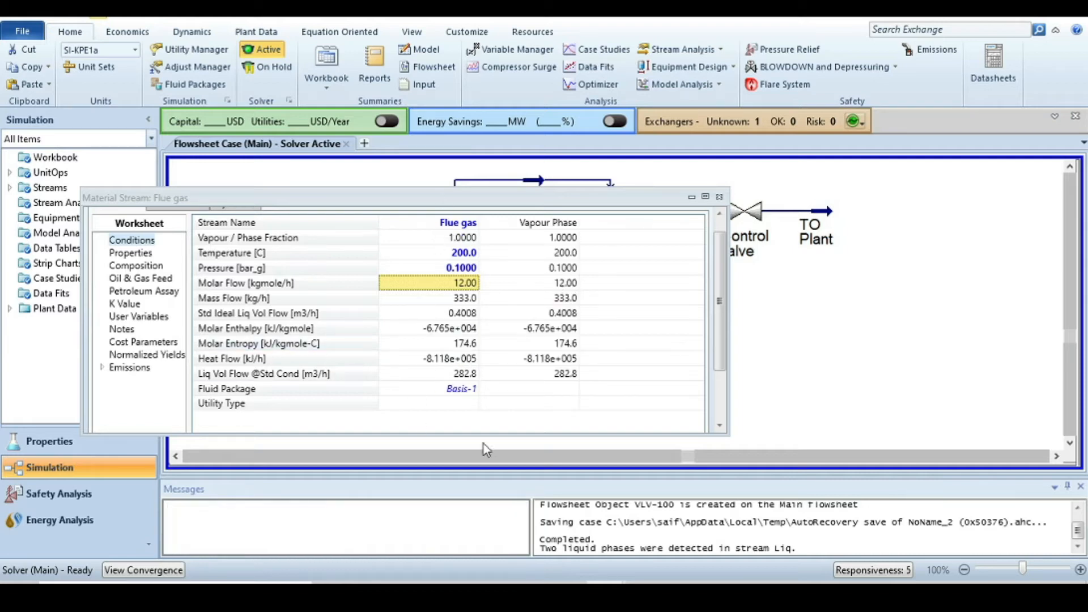
Step: Close the Flue gas stream window and shift the control valve slightly to straighten the Steam line into it
click(719, 197)
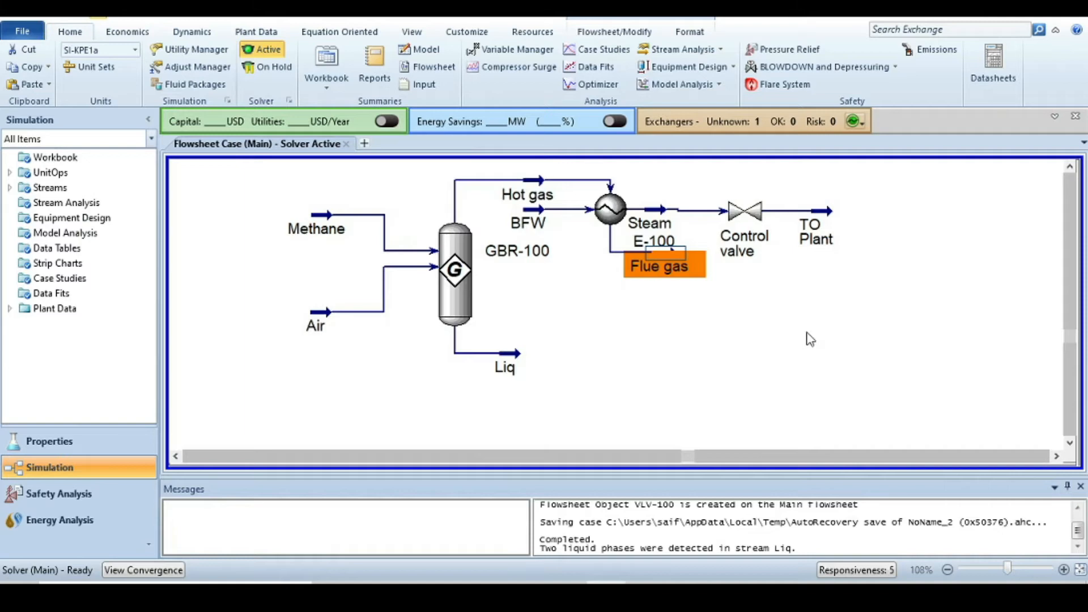
click(693, 349)
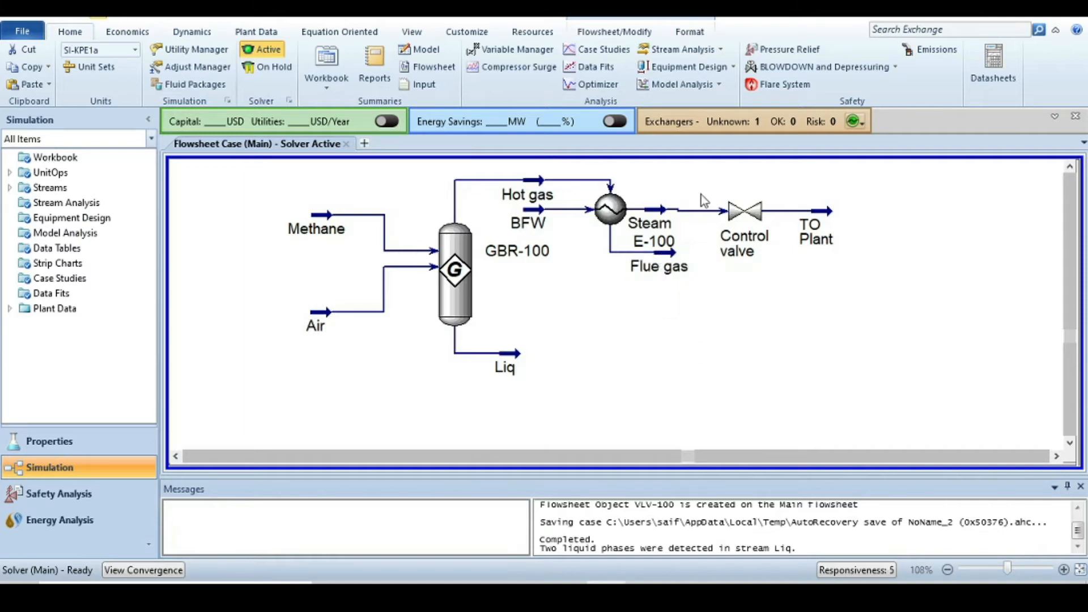
drag(744, 213, 755, 216)
click(794, 323)
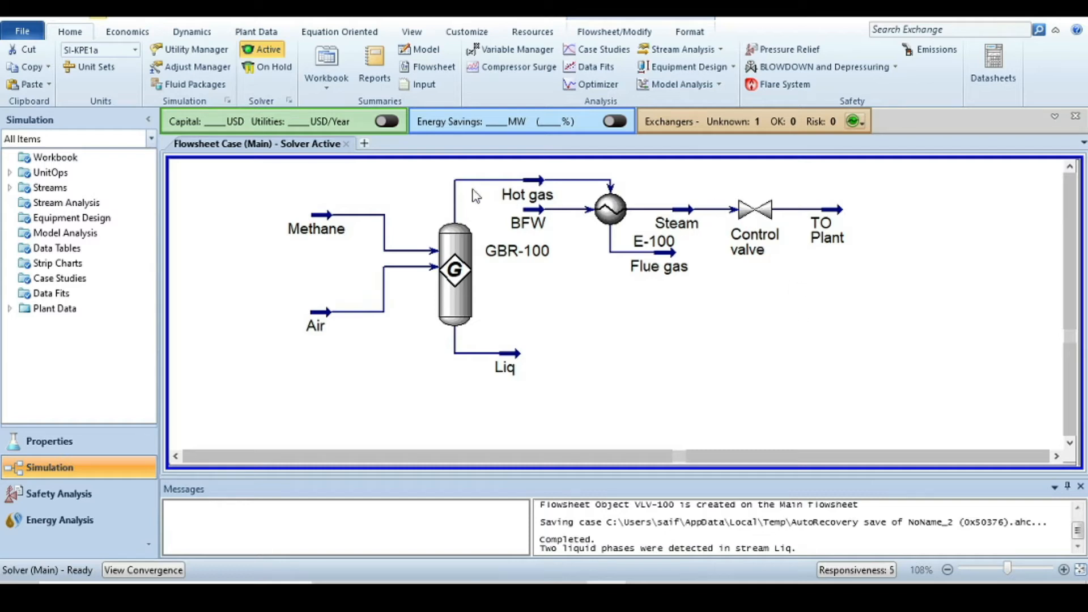
Step: Examine the results of the heat exchanger, control valve and outlet streams, including the Steam stream's conditions
mouse_move(762, 209)
mouse_move(616, 220)
mouse_move(701, 219)
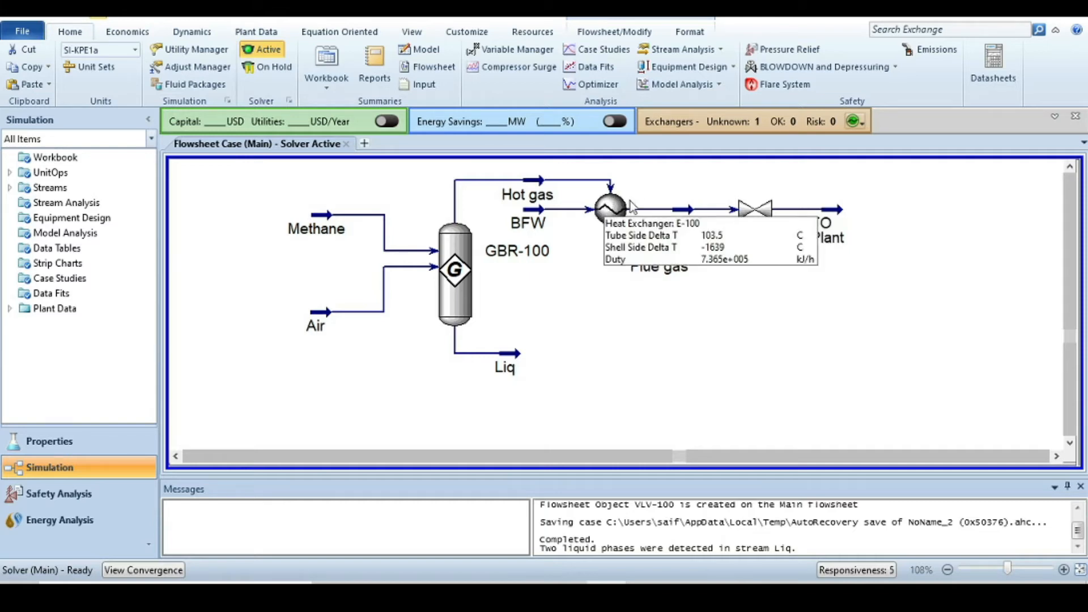
mouse_move(651, 218)
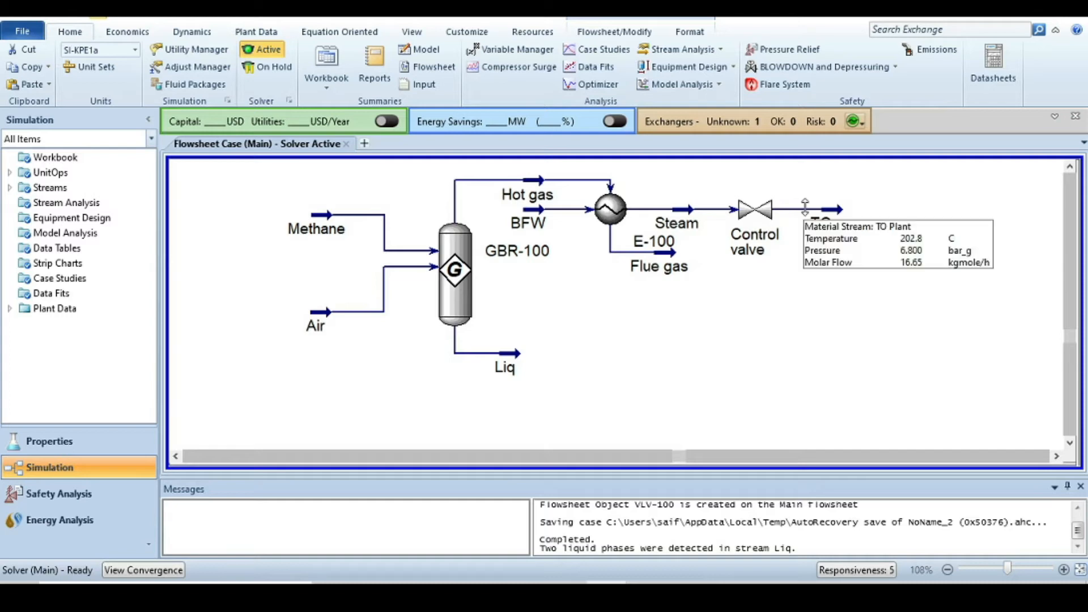
double_click(684, 208)
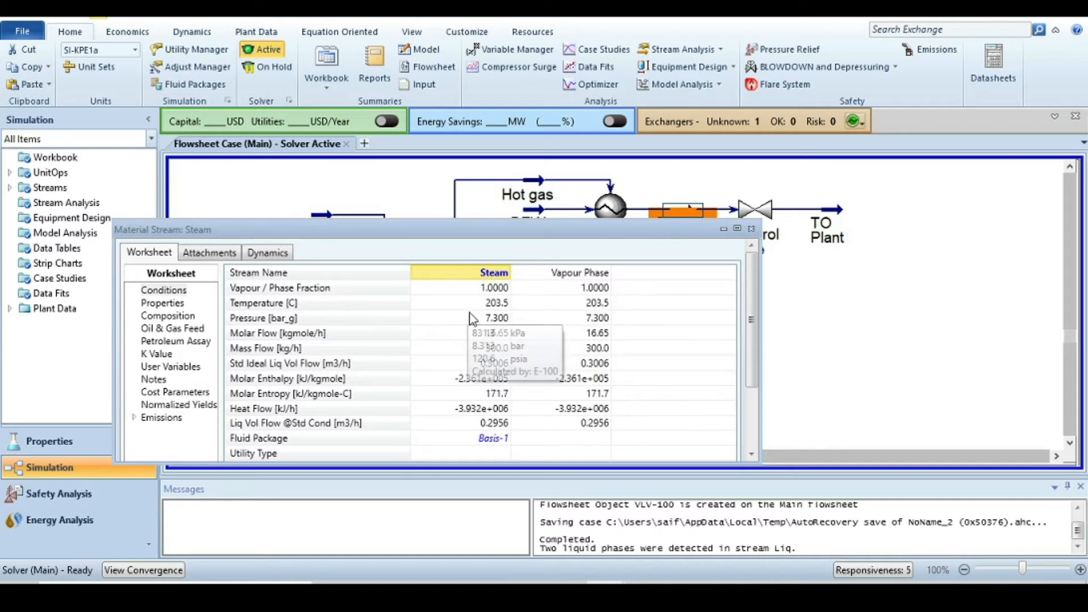
click(751, 228)
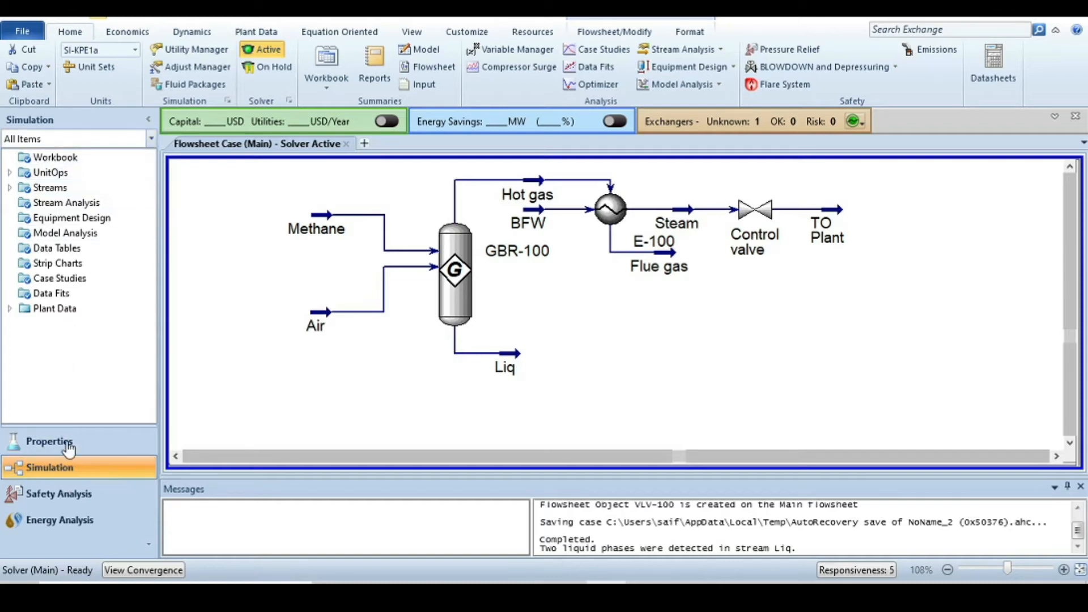
Step: In the Safety Analysis environment, add a PSV to the Steam stream and open the valve's setup page
click(46, 498)
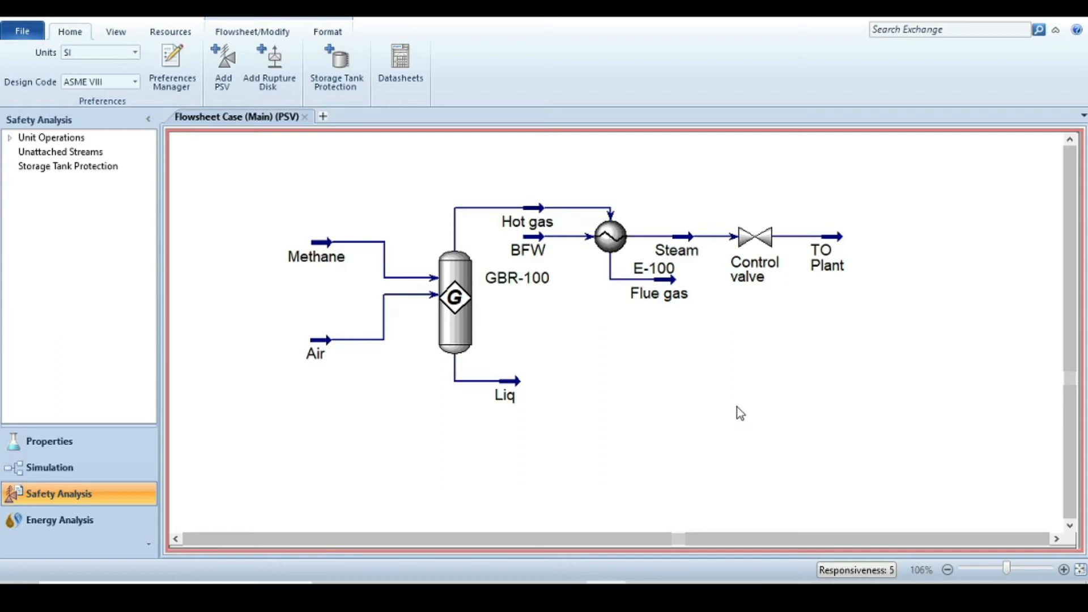
click(225, 67)
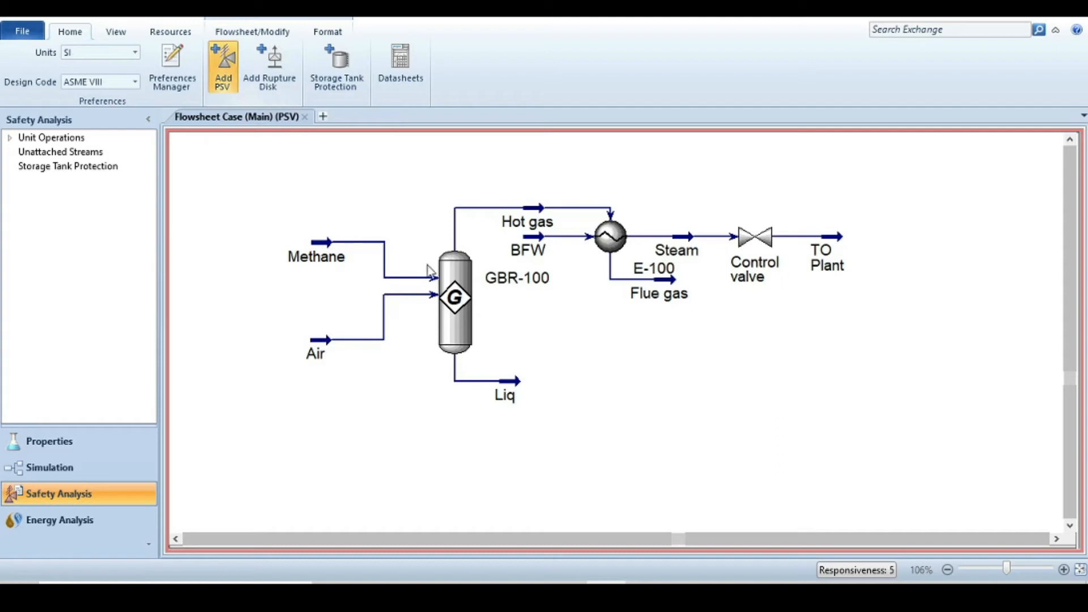
click(672, 239)
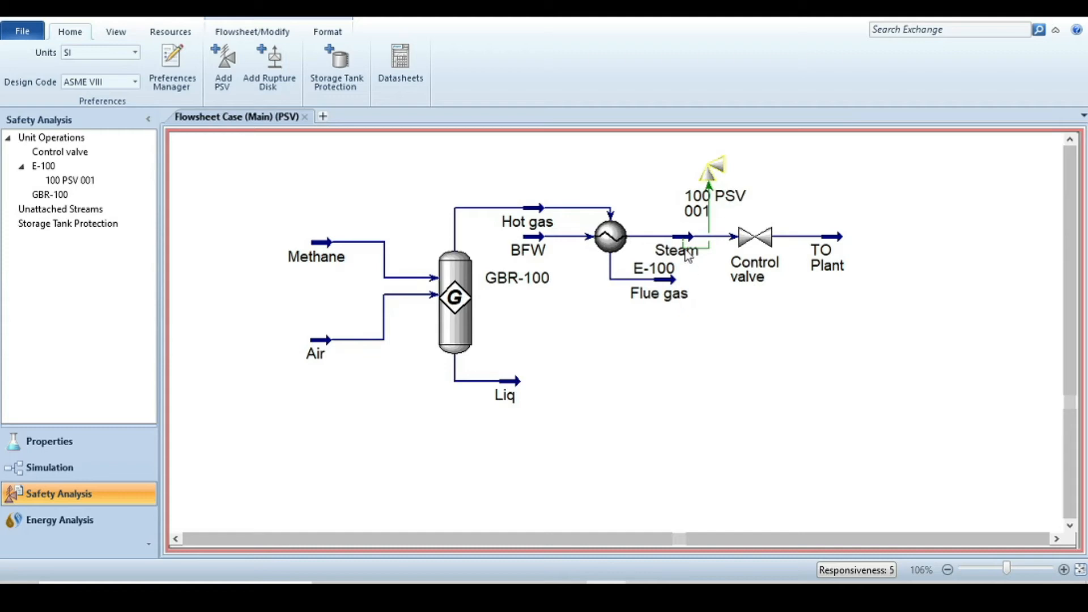
mouse_move(715, 180)
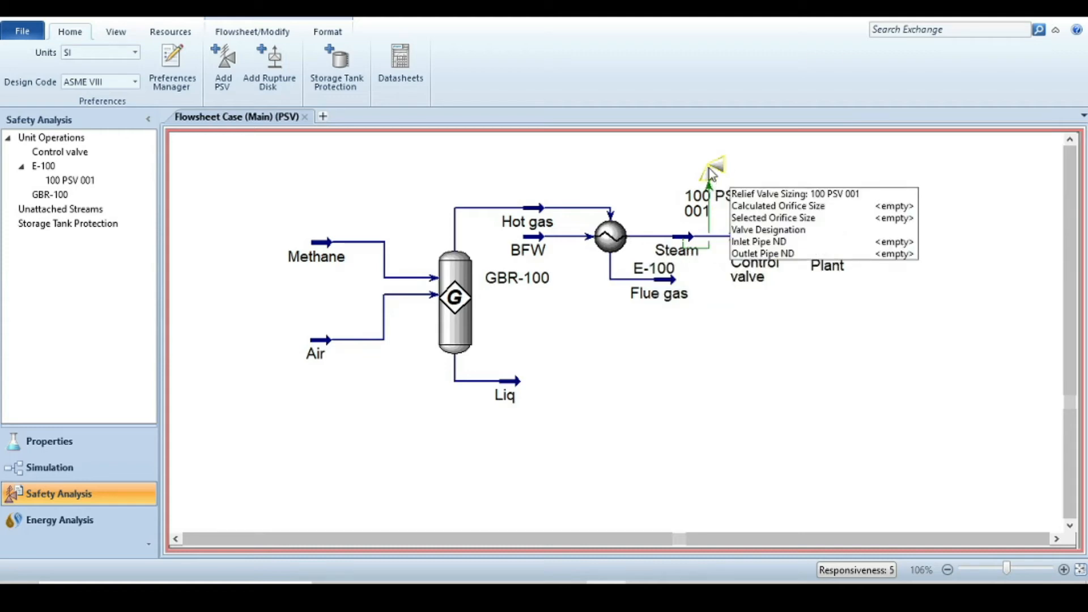
click(711, 172)
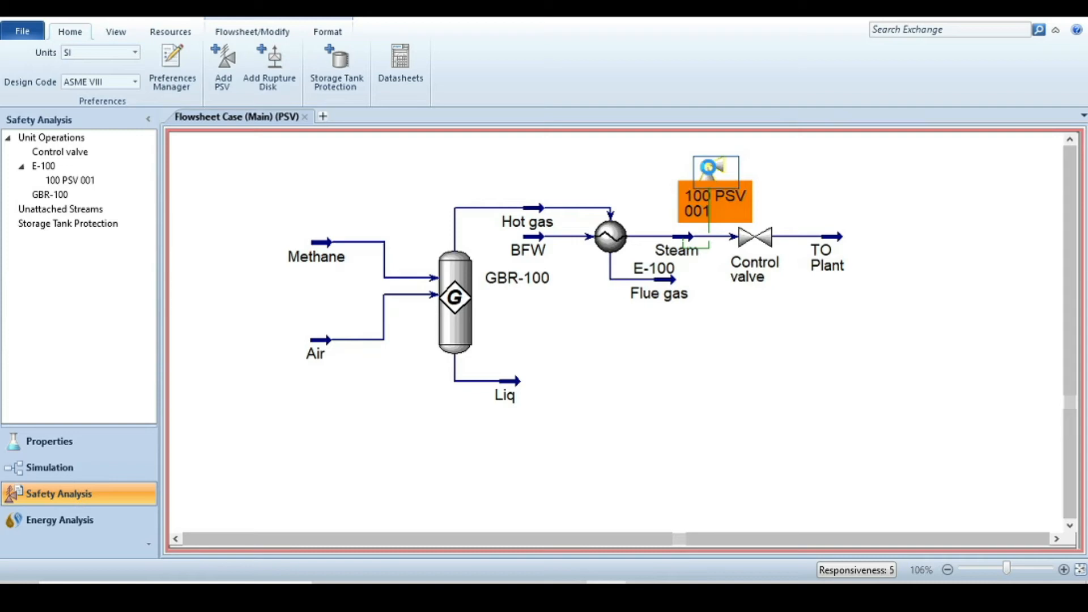
double_click(711, 171)
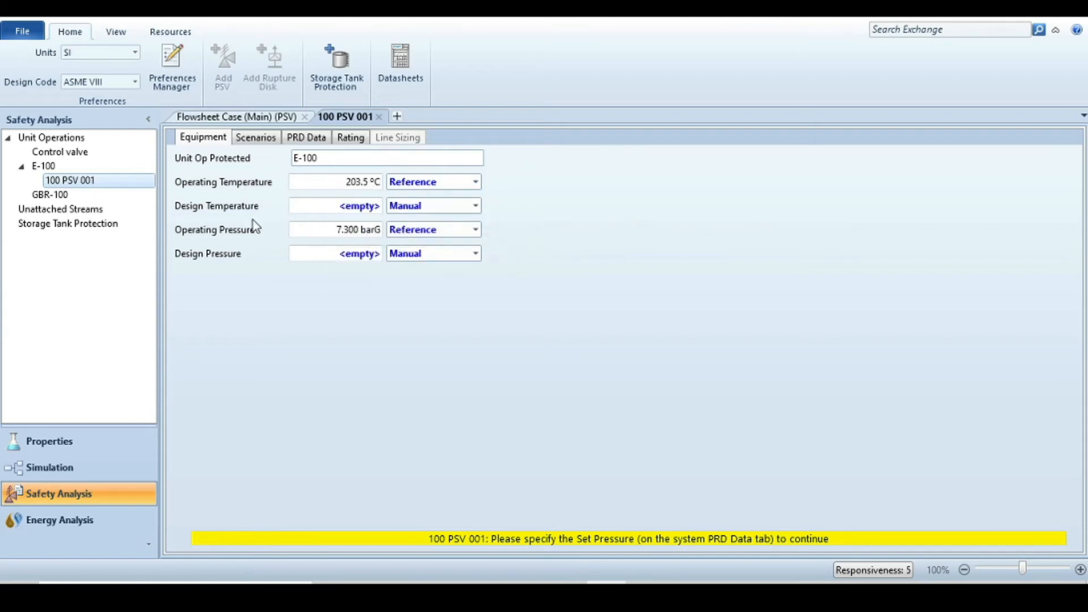
Step: Set the protected exchanger's design temperature to 220 °C and its design pressure to 12 barG
click(360, 207)
key(Return)
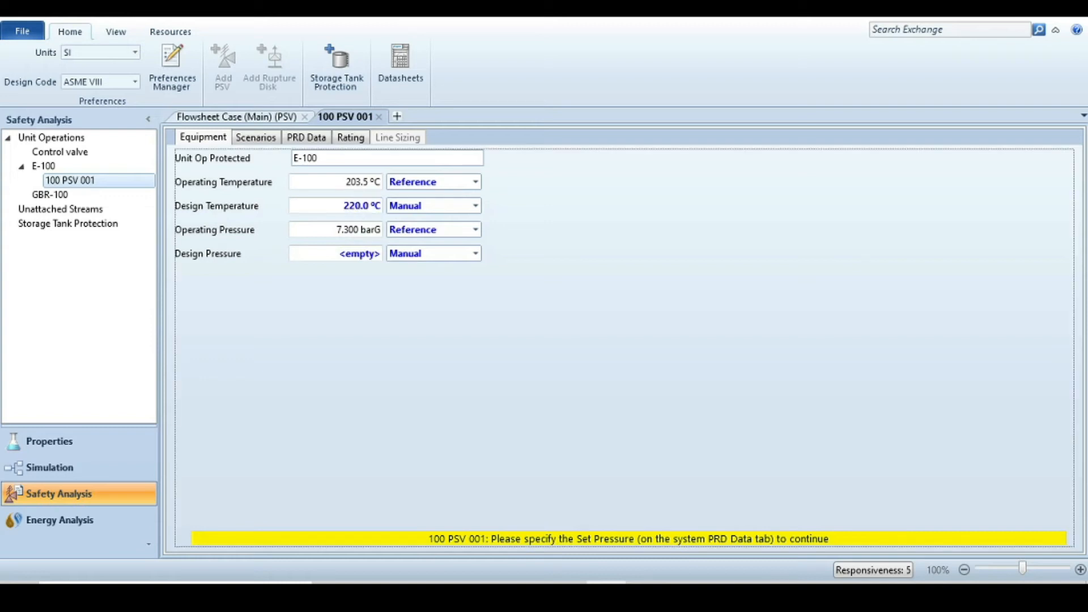
key(alt+Tab)
click(361, 256)
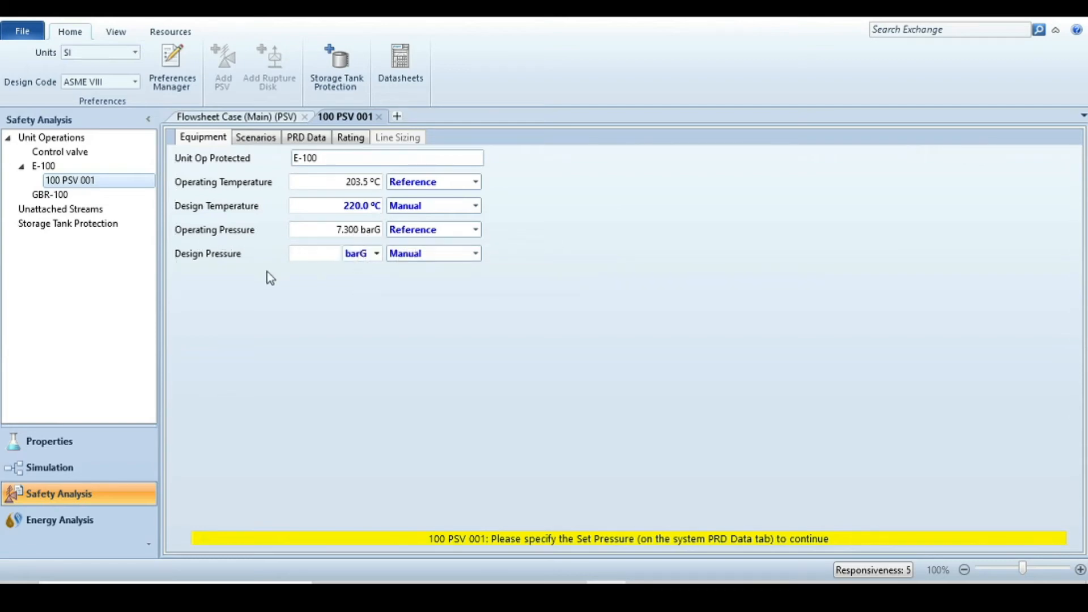
text(12)
key(Return)
click(280, 415)
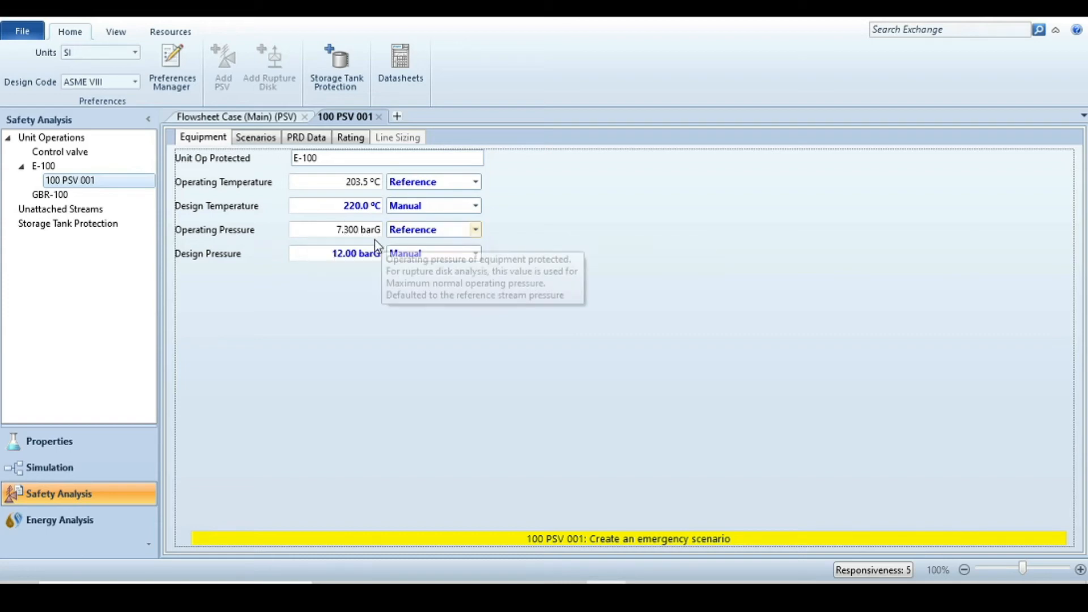
Step: Try the Manual source for the operating pressure and restore it to Reference
click(477, 231)
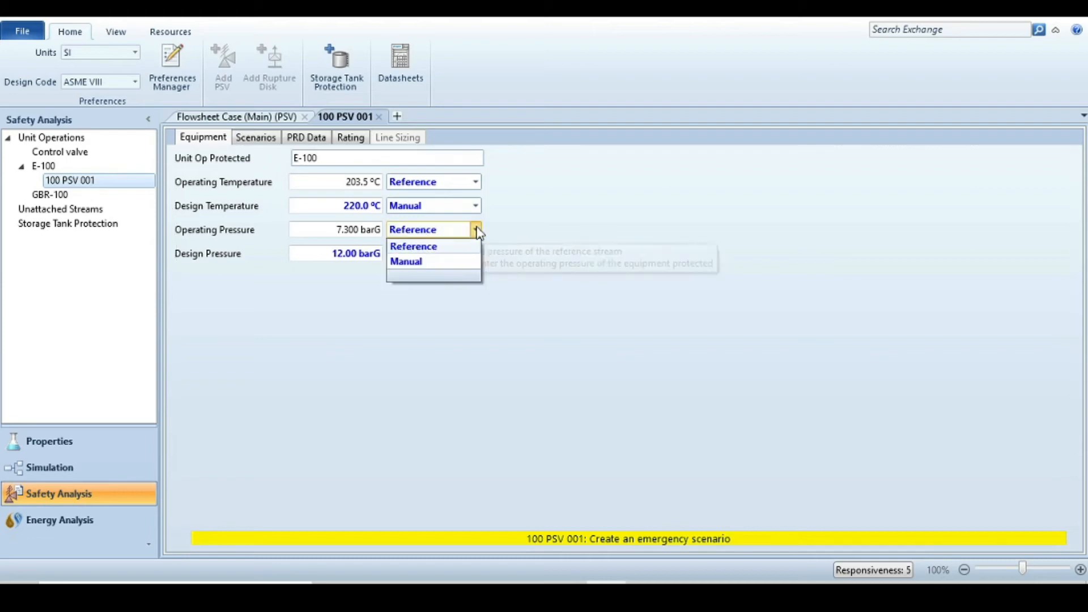
click(407, 262)
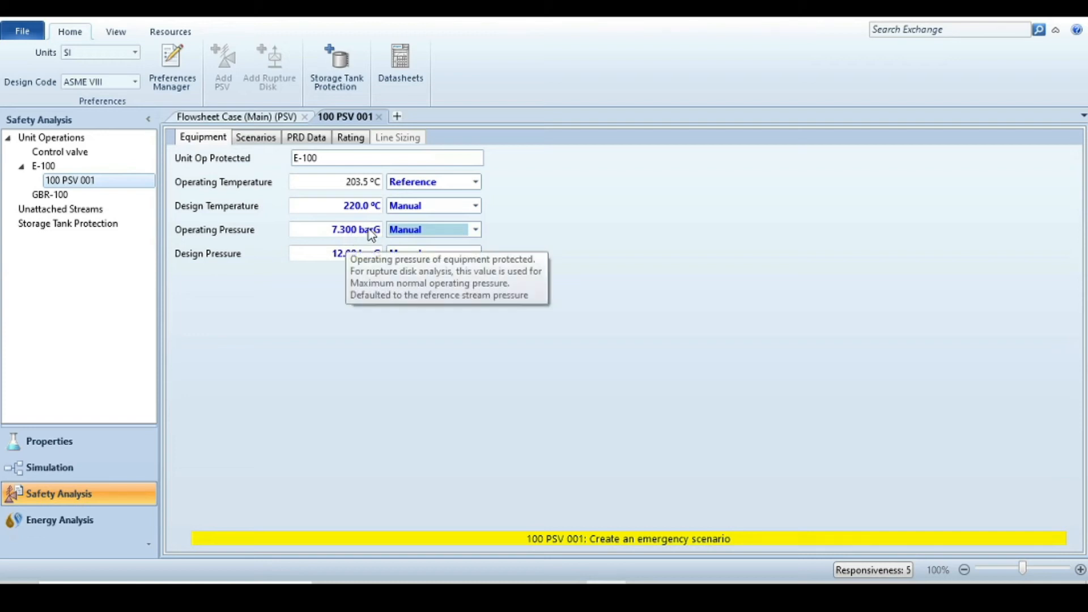
click(477, 229)
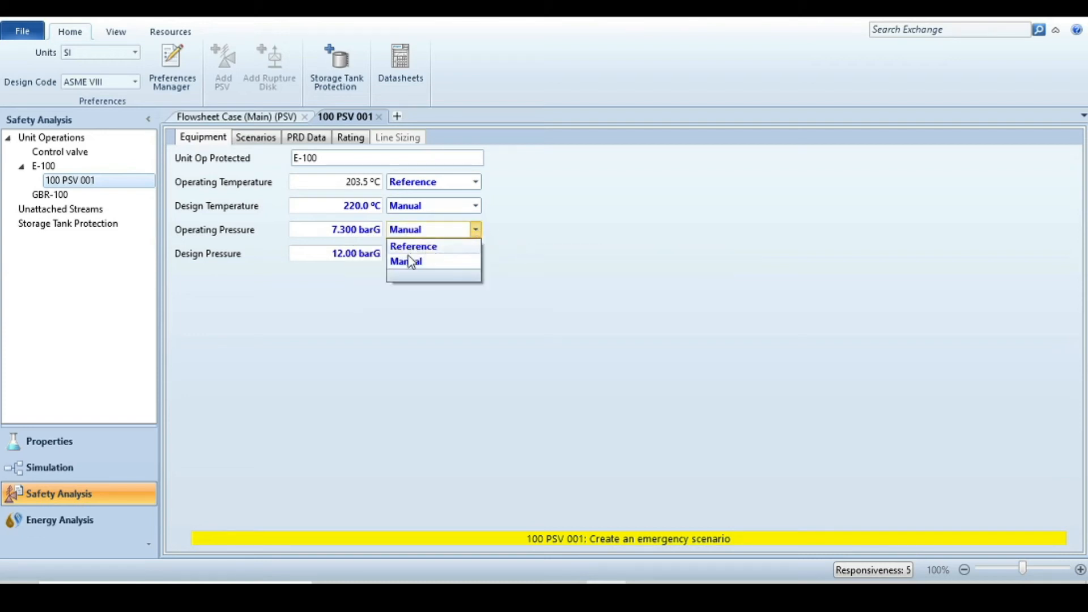
click(426, 250)
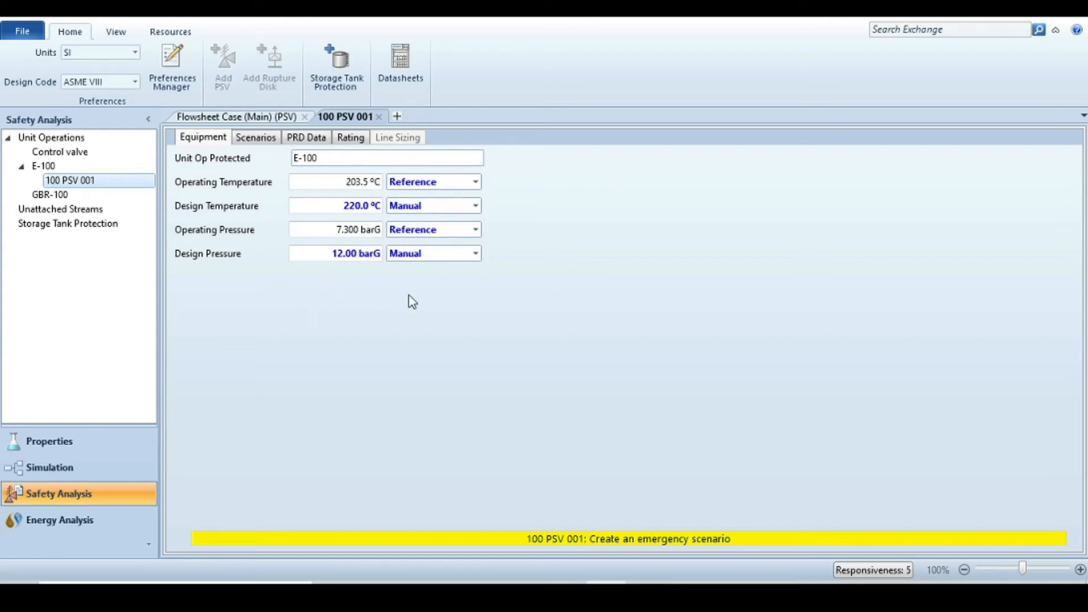
Step: In the relief valve's PRD data, set the discharge destination to Atmosphere
click(306, 139)
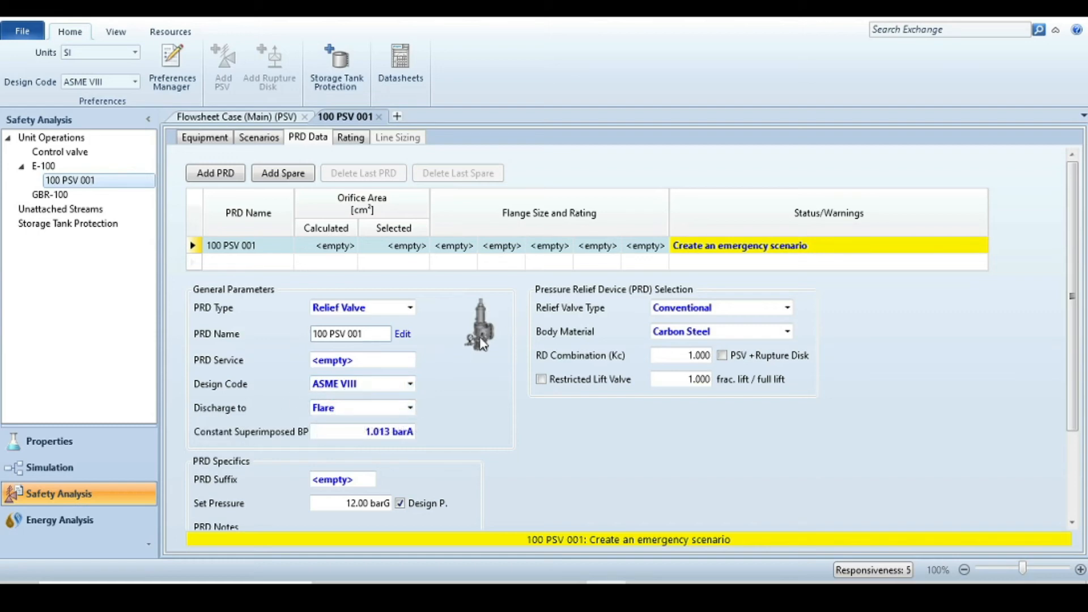
click(409, 409)
click(334, 424)
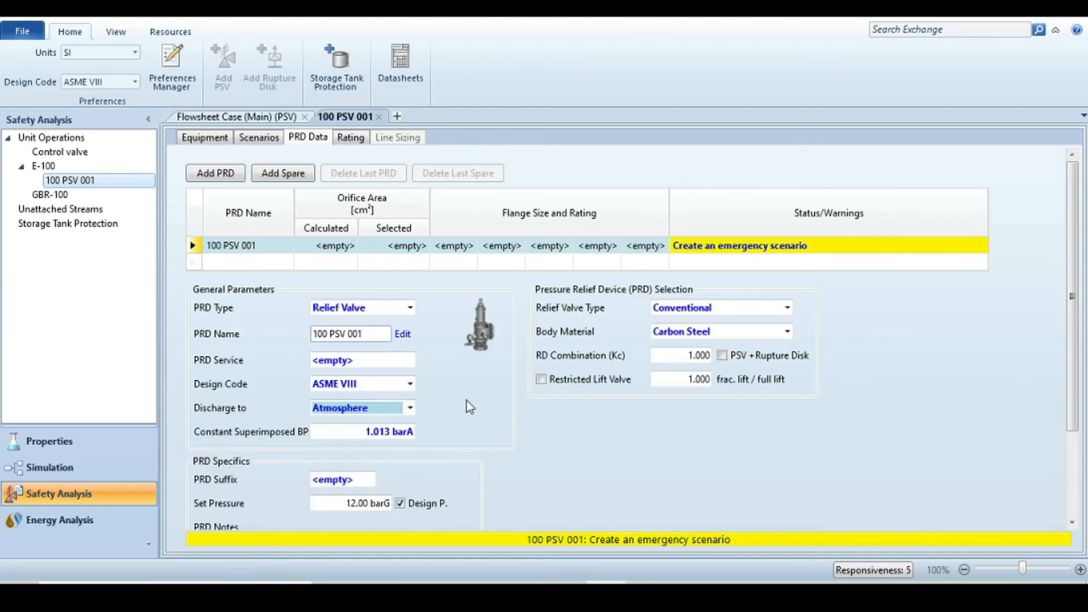
Step: Unlink the set pressure from the design pressure and set it to 10 barG, following the problem statement slide
scroll(464, 401, down, 3)
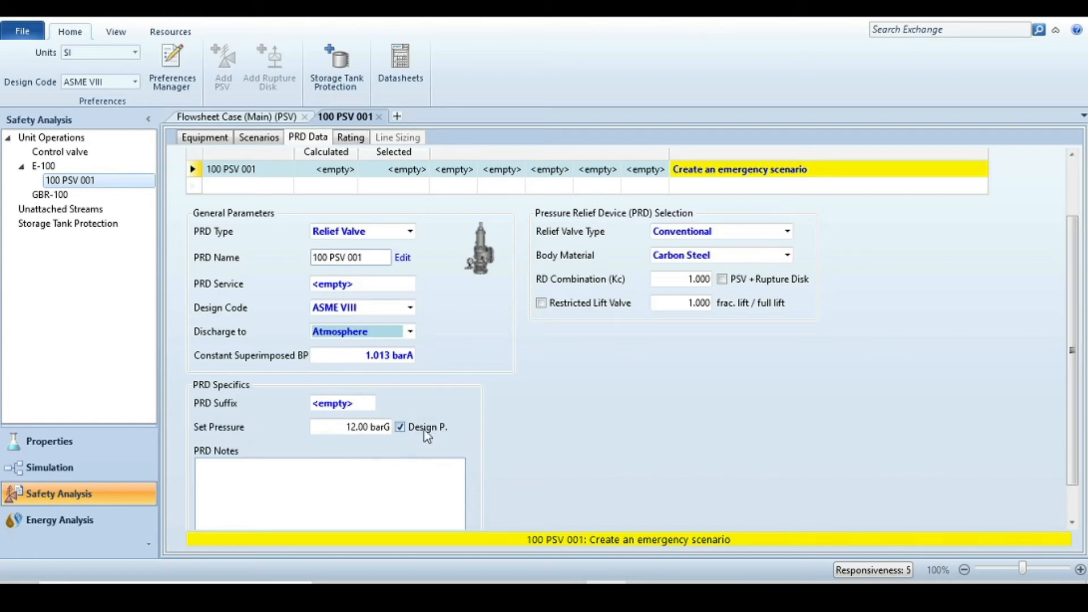
click(567, 592)
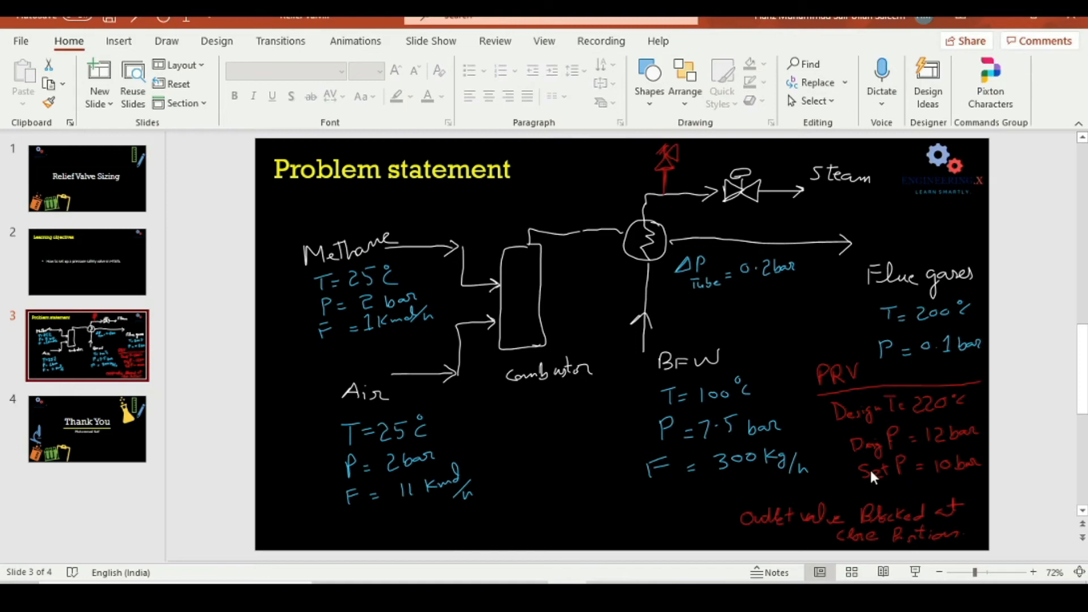
click(607, 592)
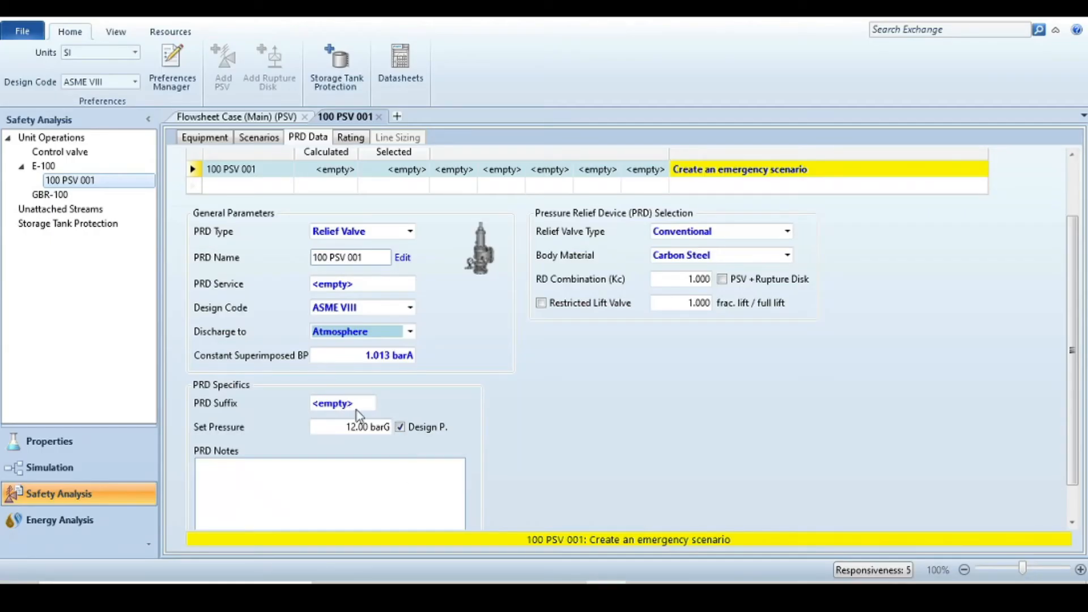
click(400, 427)
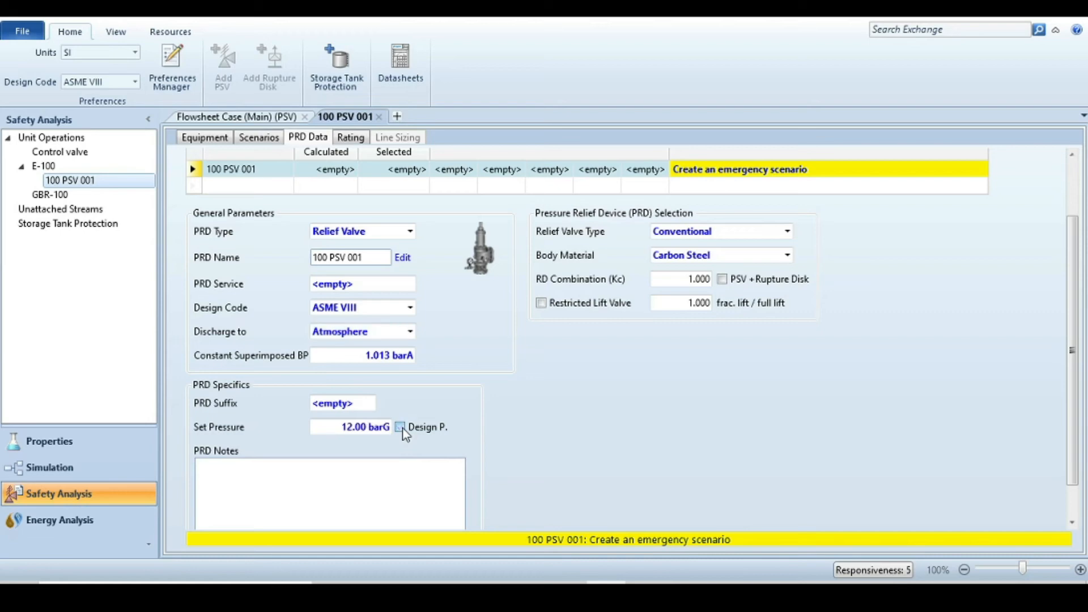
click(373, 429)
text(10)
key(Return)
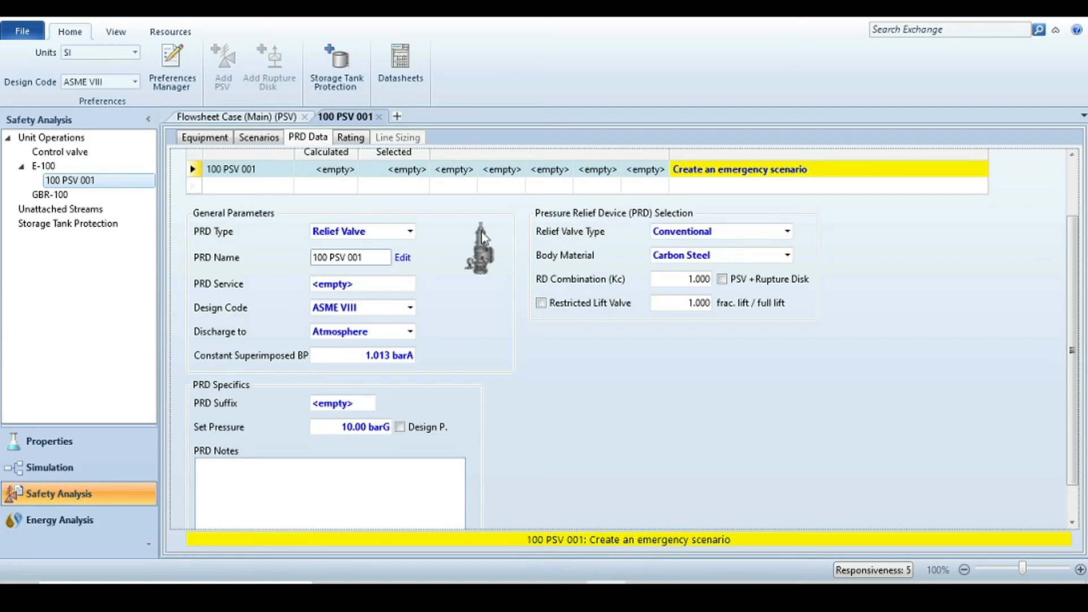
Step: Create an emergency scenario for the PSV and mark it as the sizing case
click(249, 137)
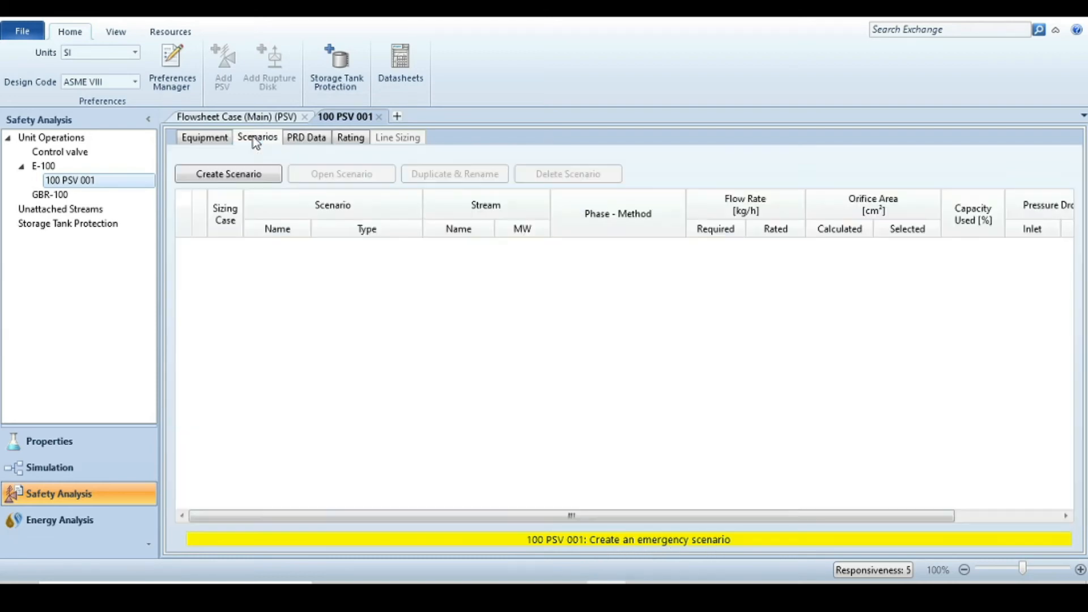
click(228, 173)
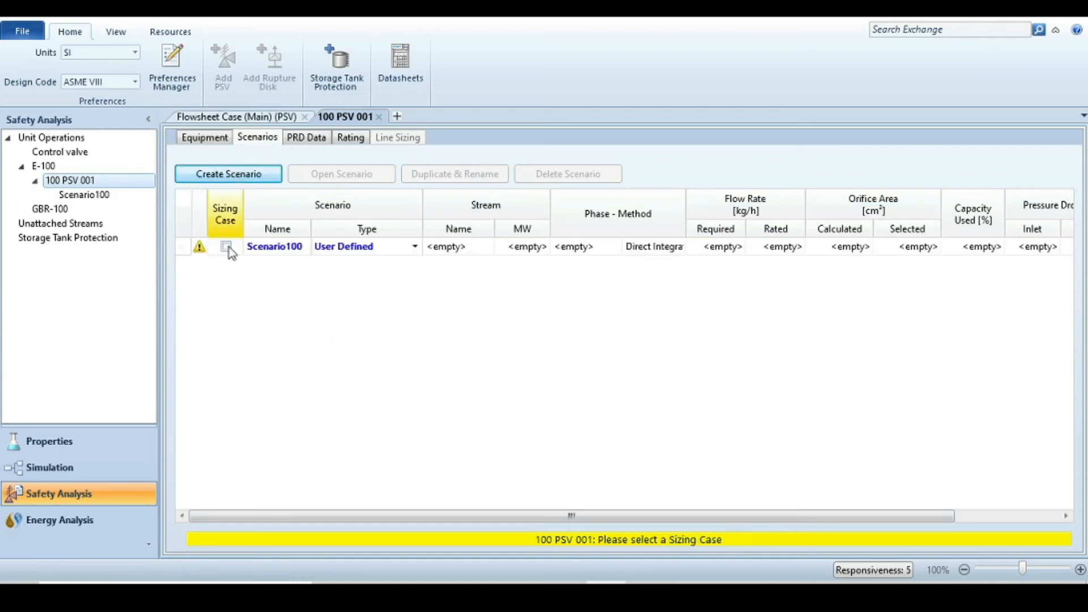
click(224, 247)
click(225, 248)
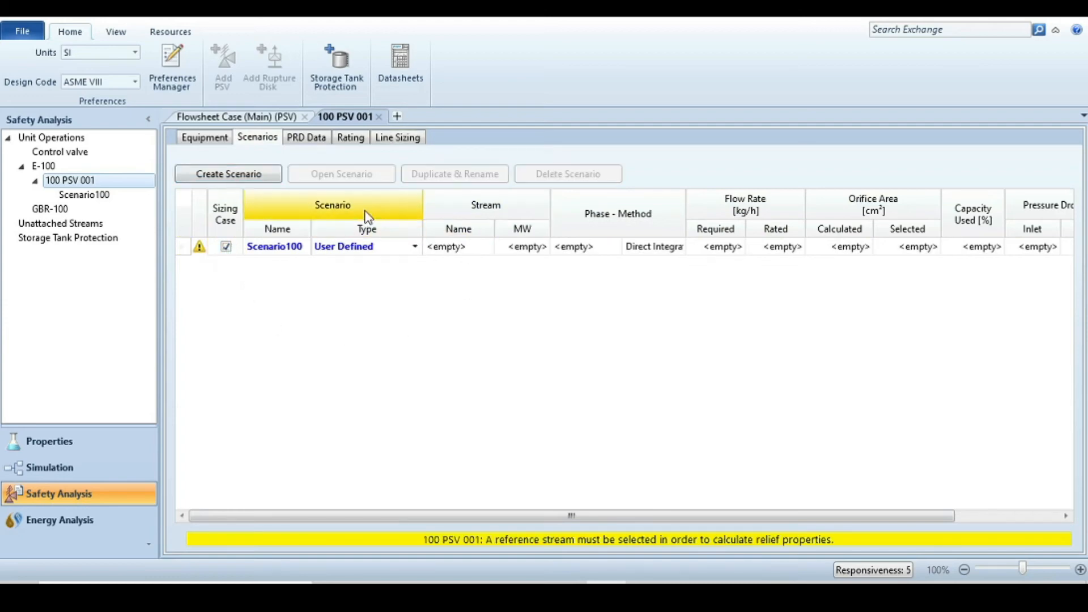
Step: Set the scenario's type to Blocked Outlet and check the choice against the problem statement slide
click(415, 247)
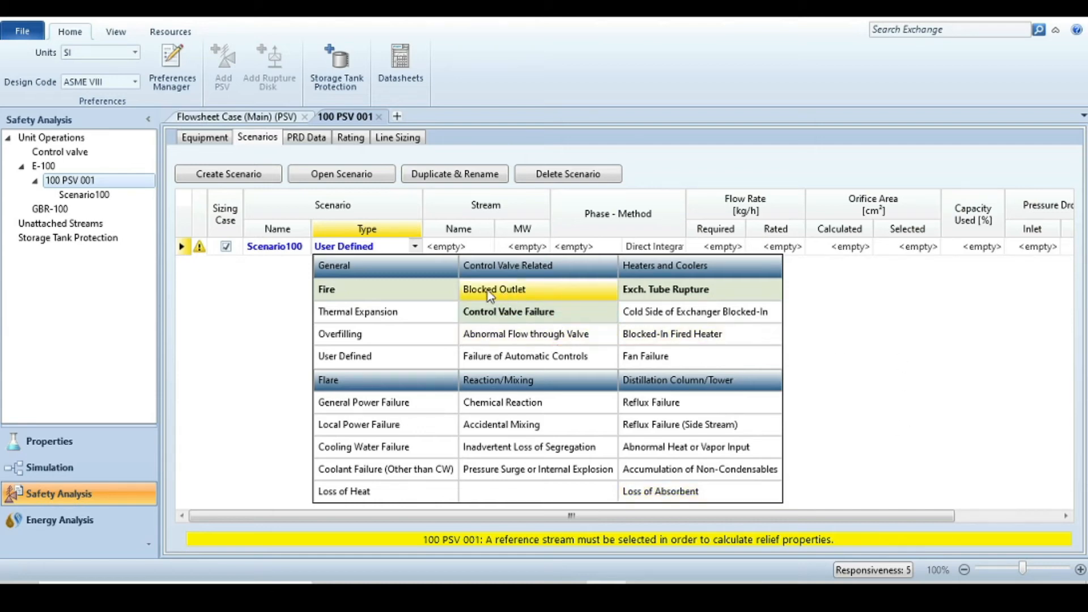
click(516, 292)
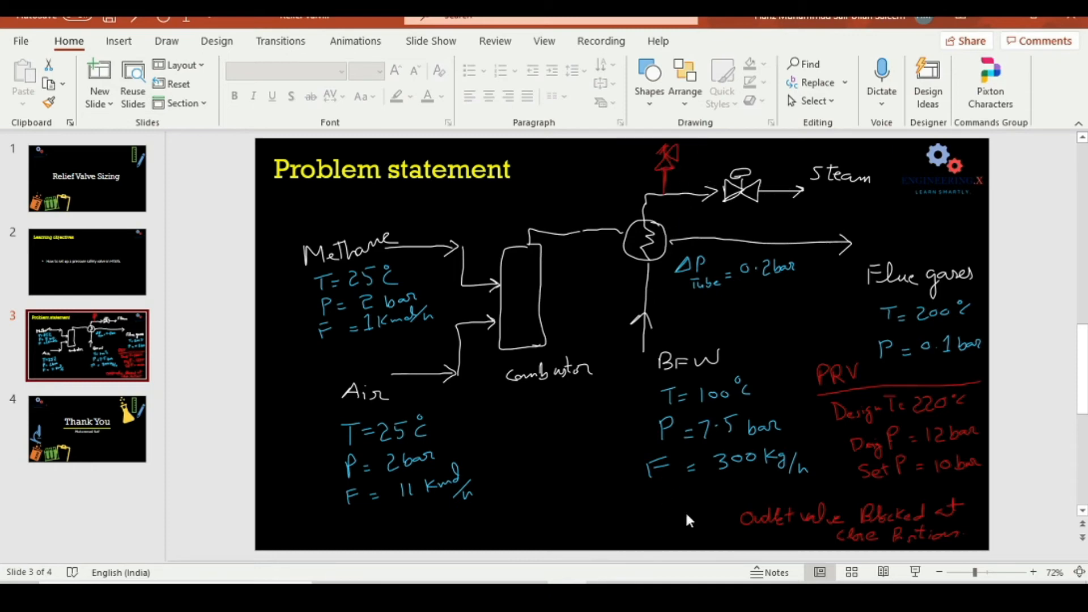
click(607, 595)
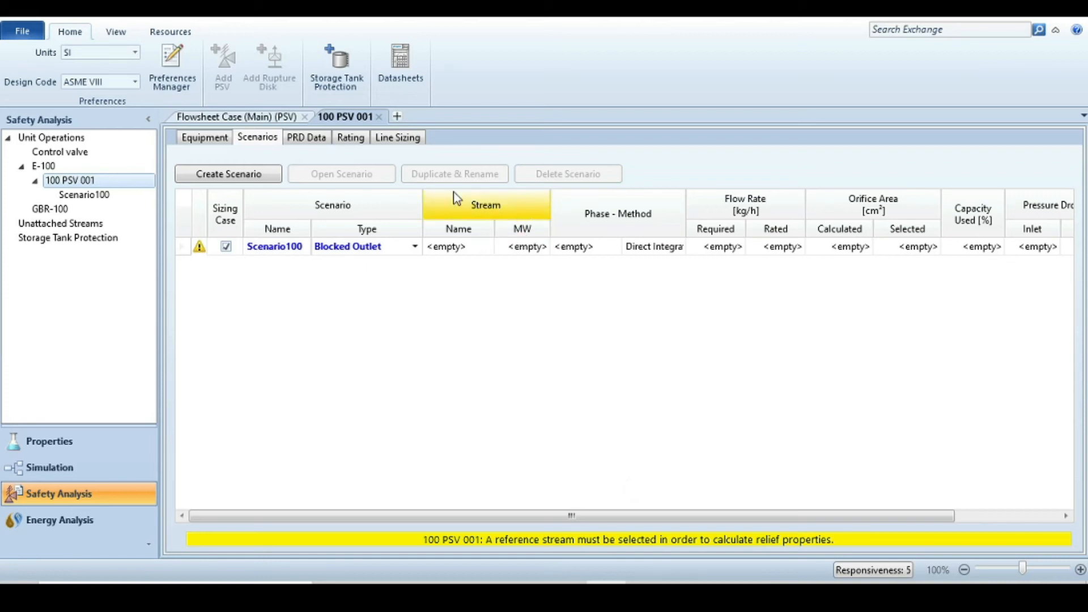
Step: Open the blocked outlet scenario's setup and set its reference stream to Steam
click(466, 250)
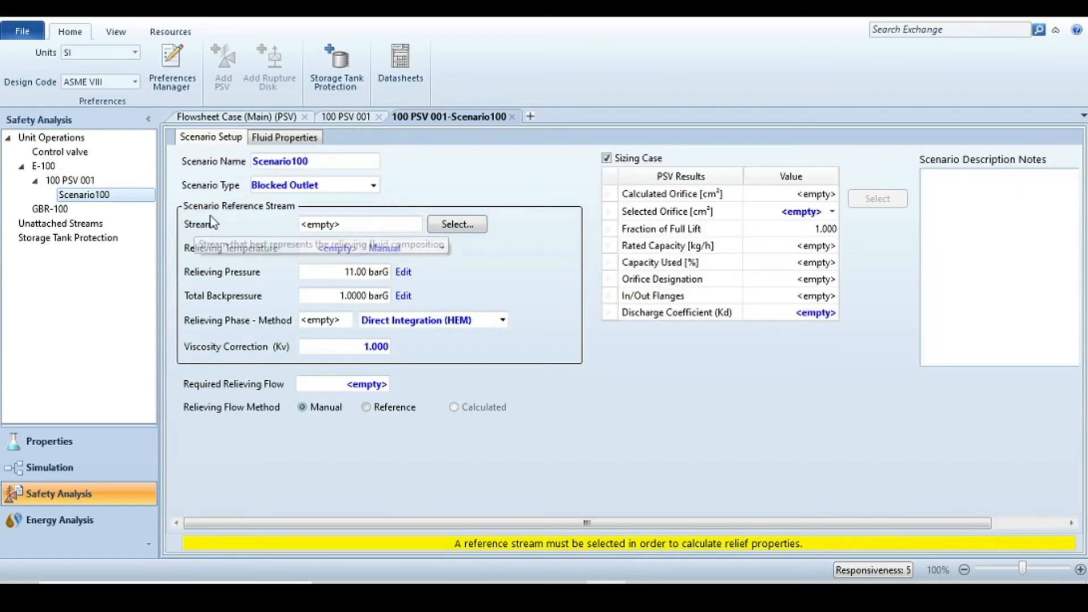
click(457, 224)
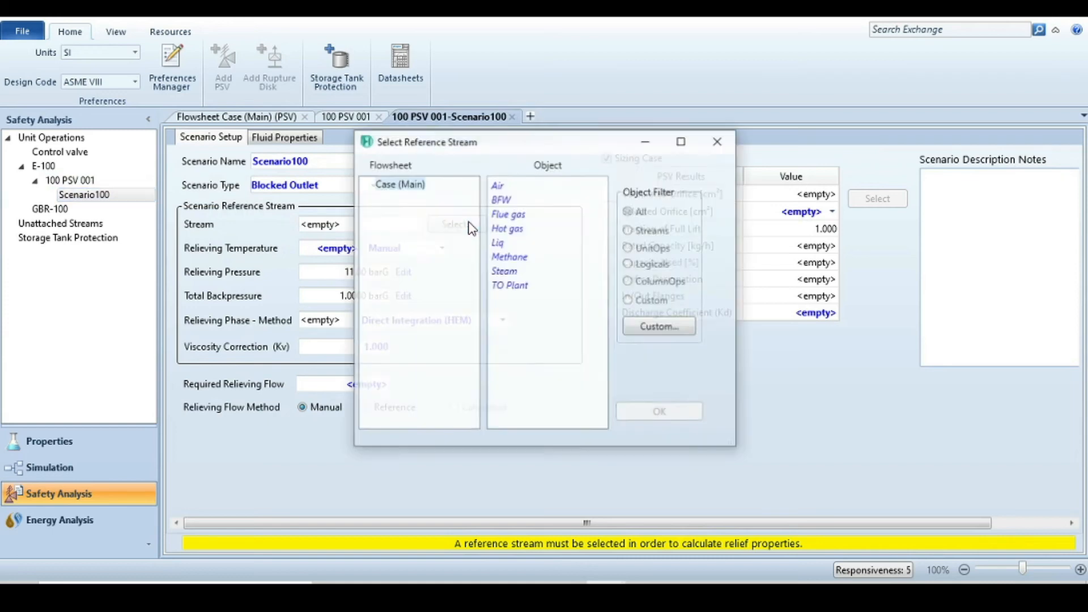
click(506, 272)
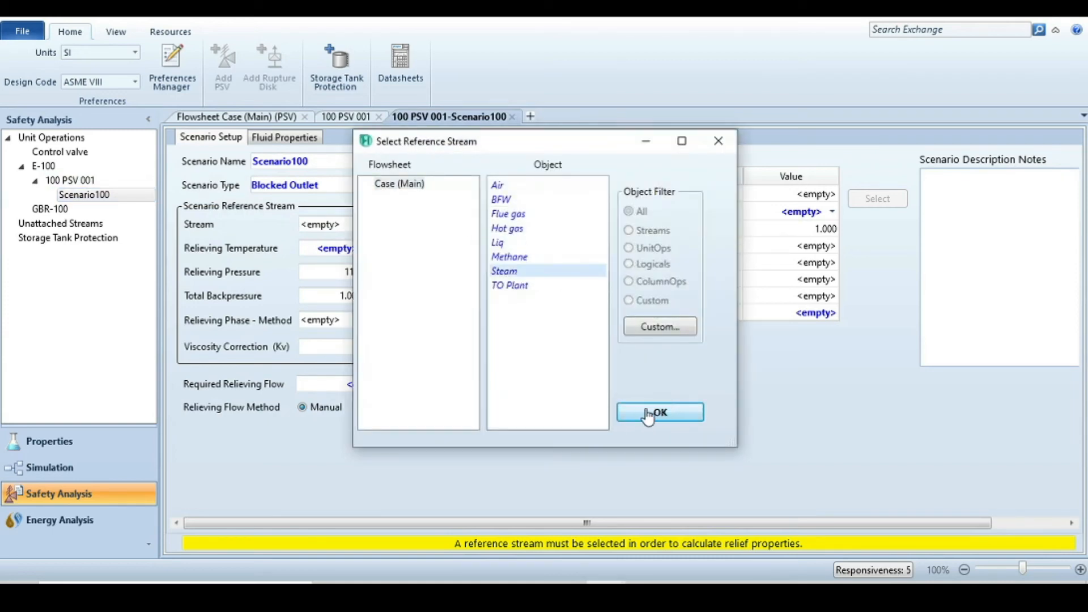
click(648, 412)
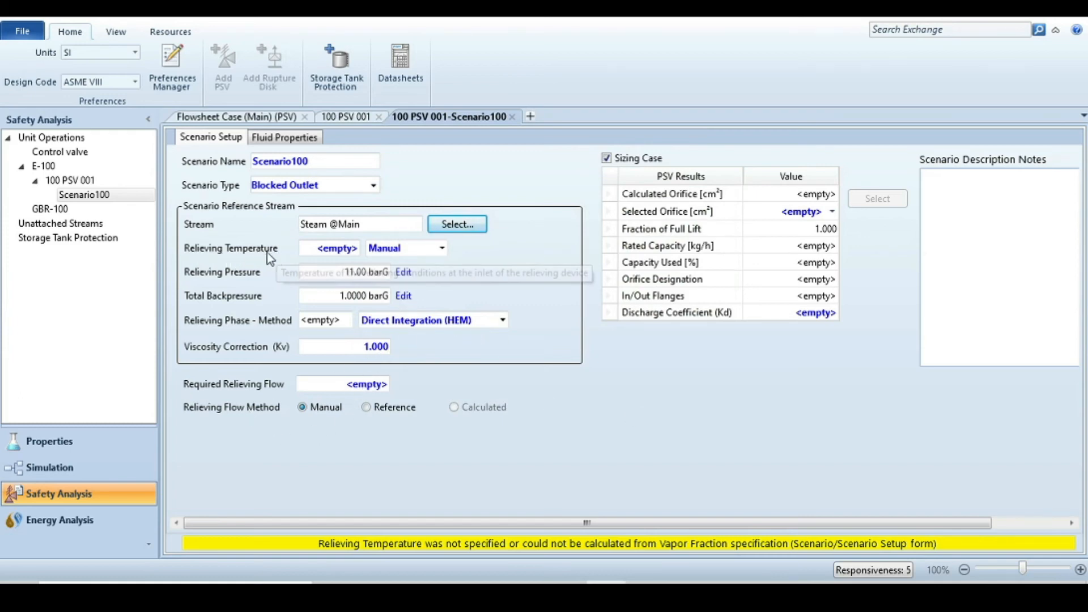
Step: Take both the scenario's relieving temperature and its required relieving flow from the reference stream
click(442, 249)
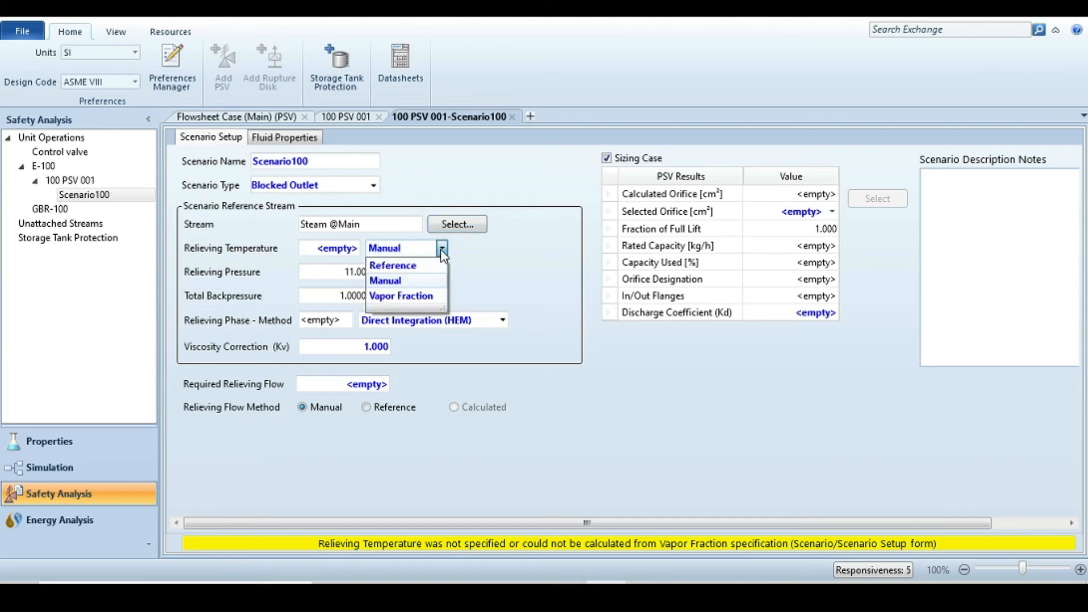
click(411, 266)
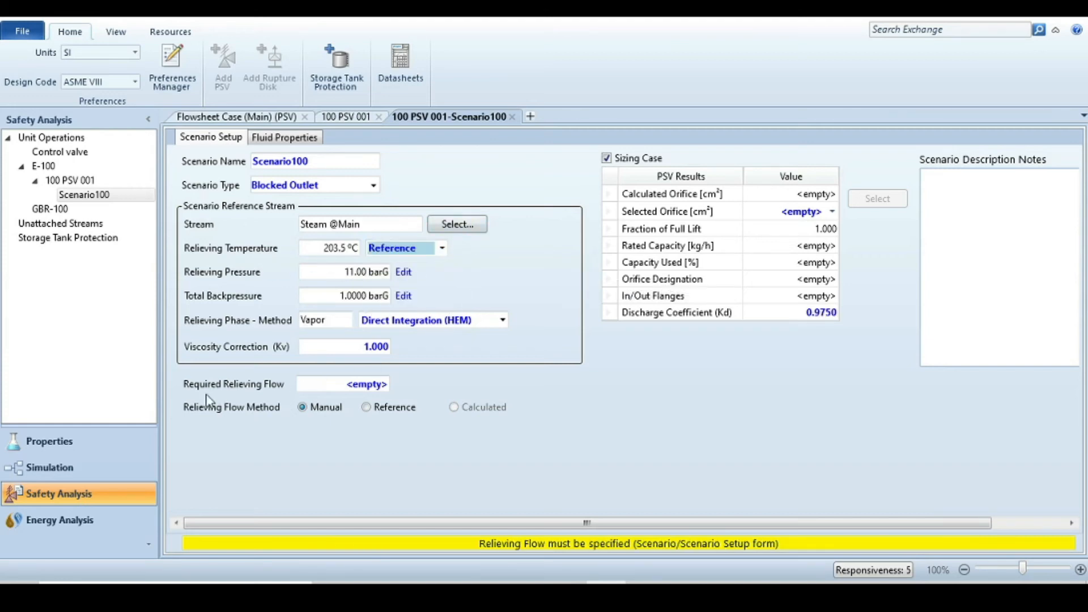
click(365, 407)
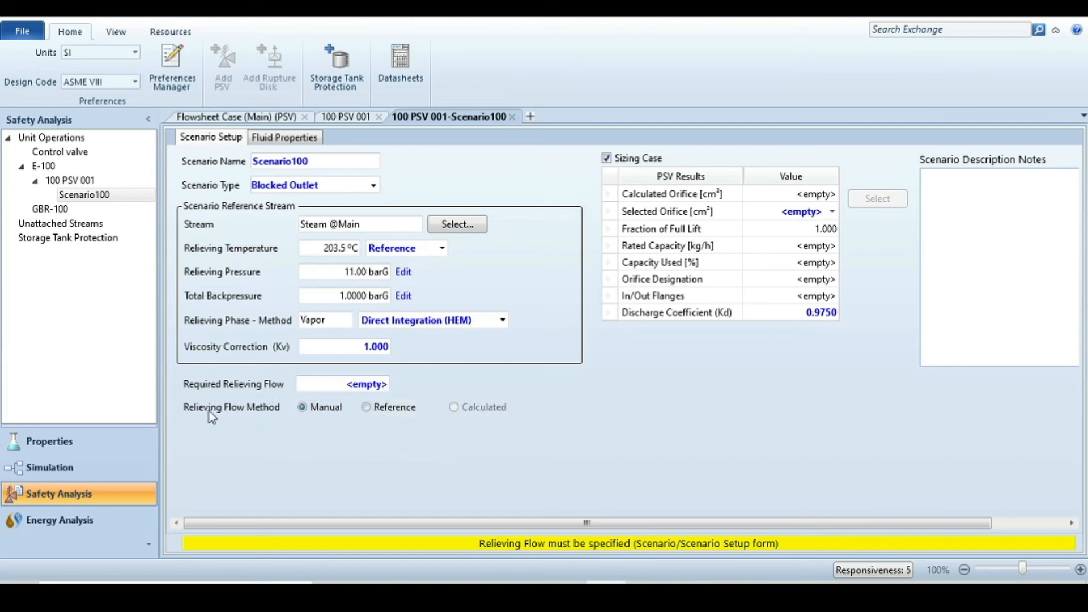
click(366, 407)
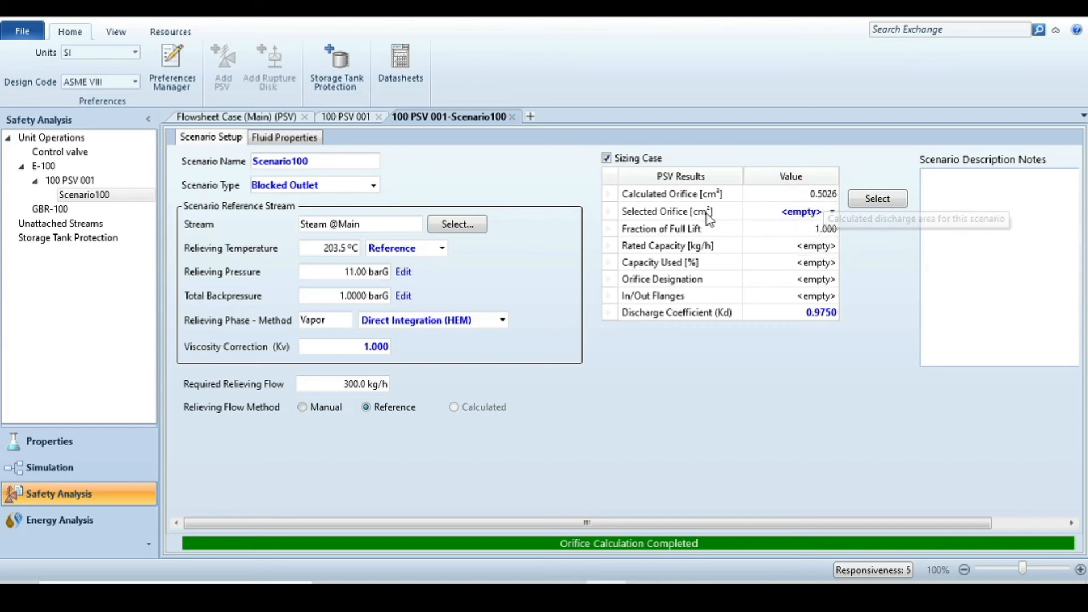
Step: Check the available standard orifice sizes and have the suitable orifice, 0.709 cm² (D), selected automatically for the scenario
click(831, 212)
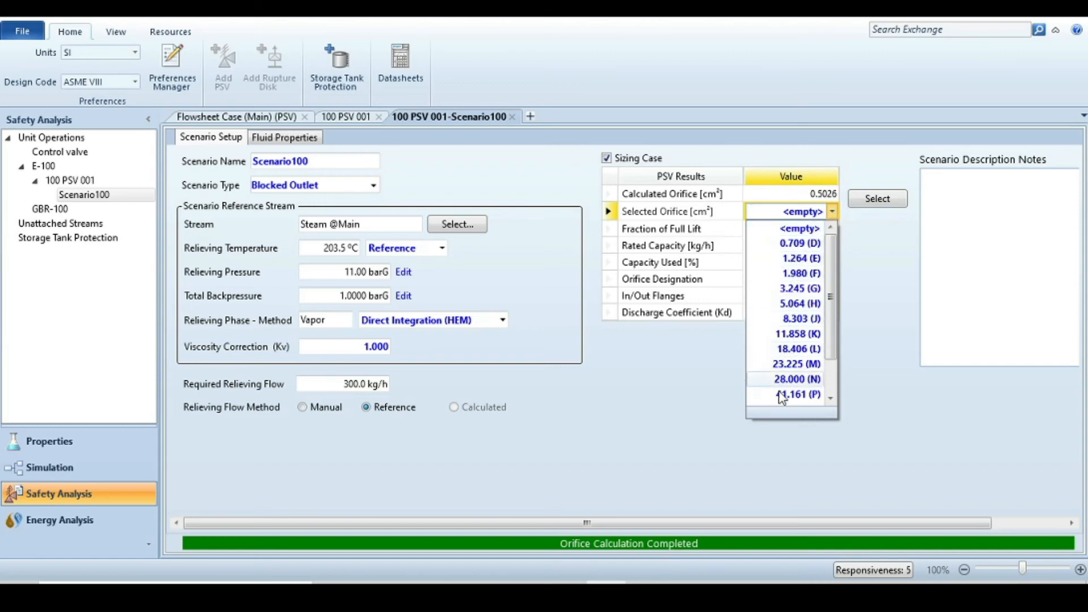
scroll(780, 391, down, 1)
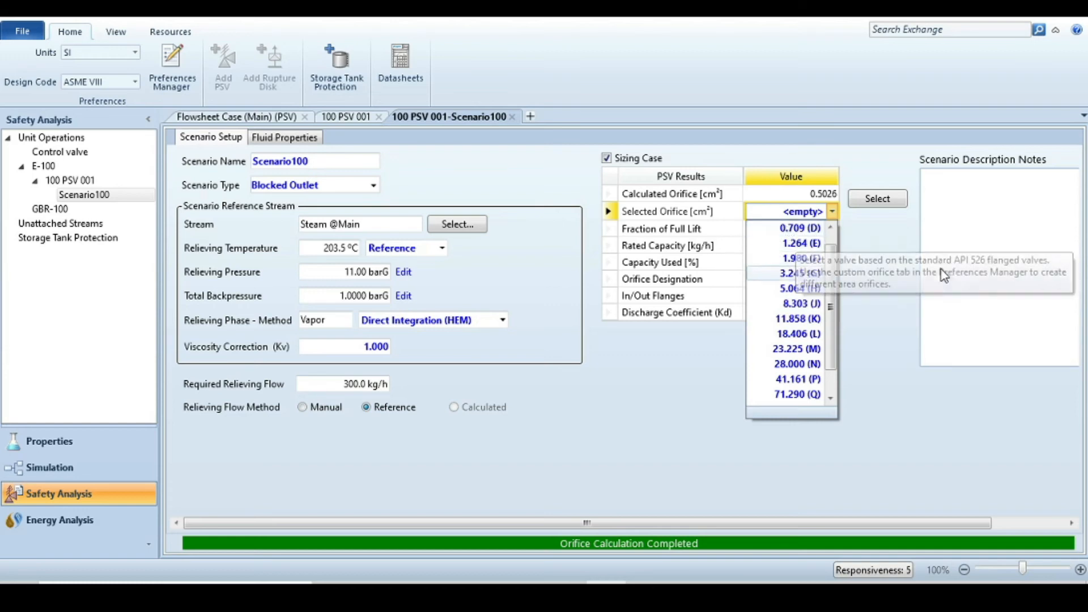
click(750, 204)
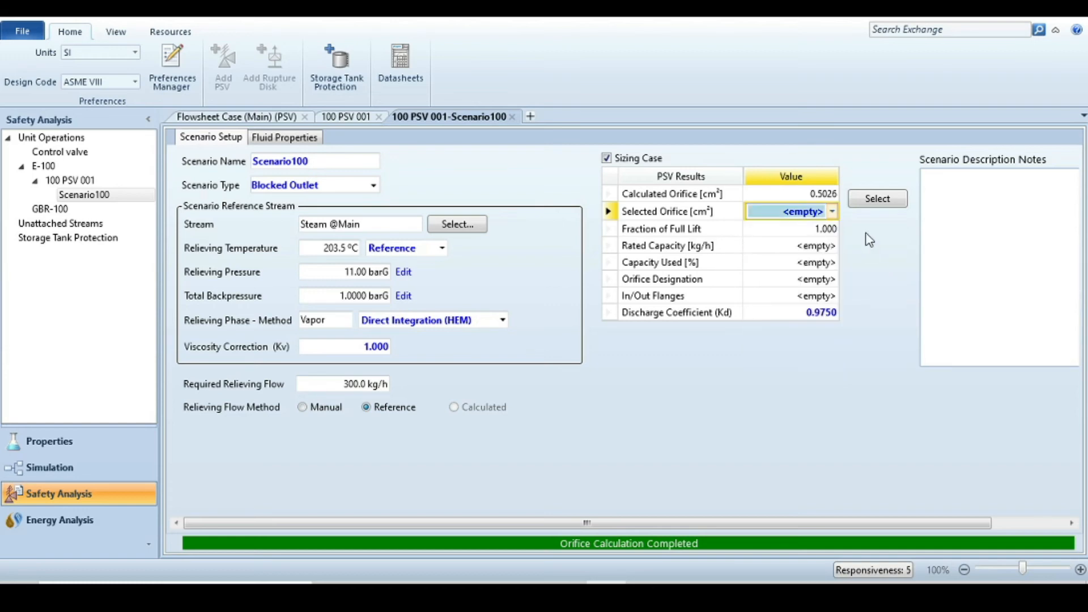
click(878, 202)
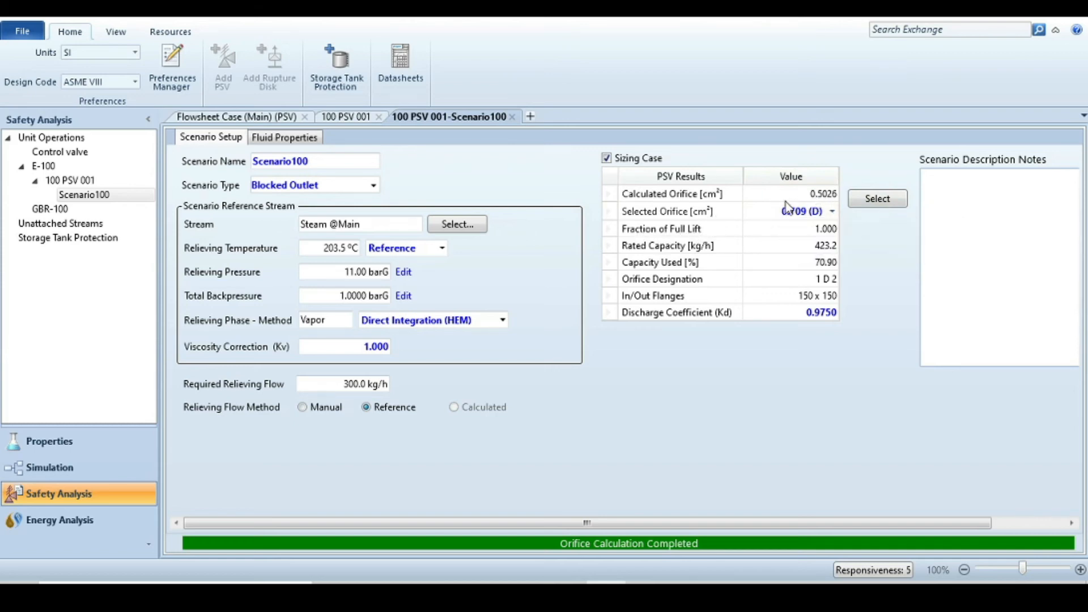
Step: Examine the scenario's fluid properties, including the relieving and exit conditions and the orifice sizing calculation table
click(817, 192)
click(306, 140)
scroll(544, 396, down, 1)
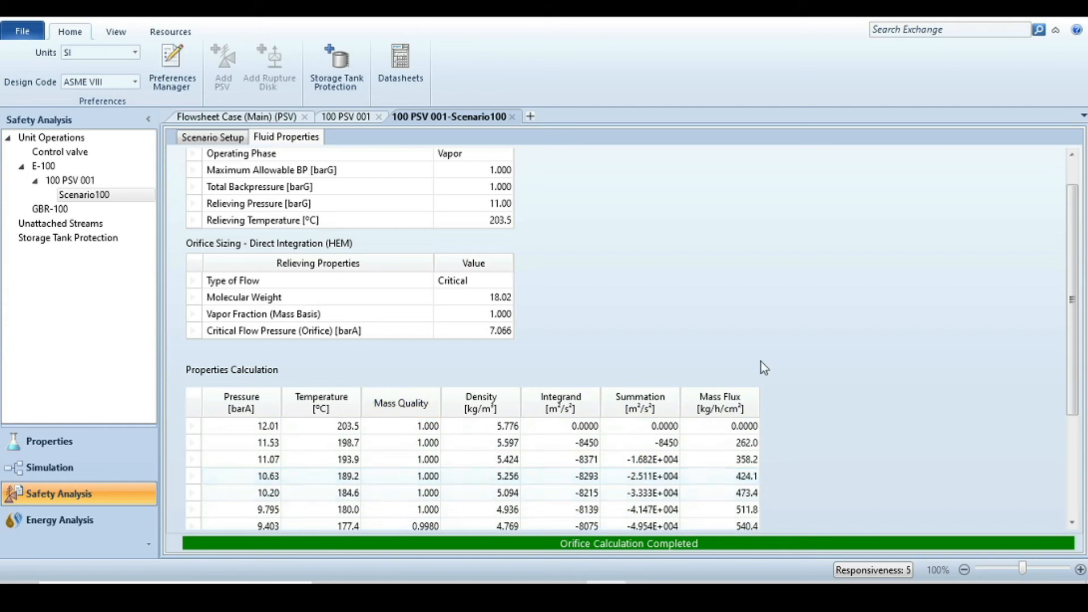
scroll(713, 346, up, 2)
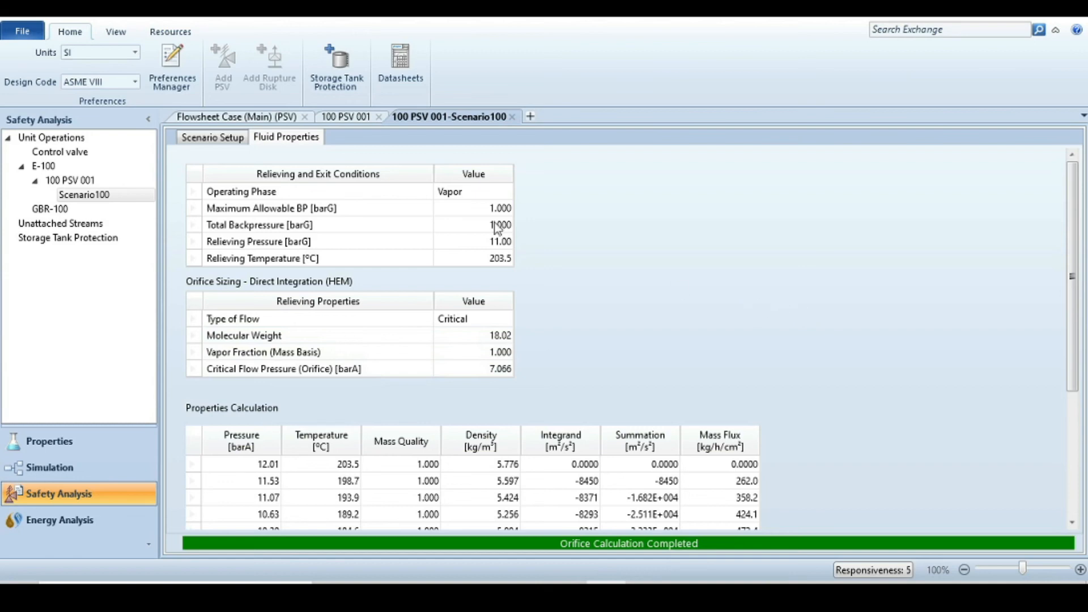
Step: Review the sizing results in the PSV's scenario summary and in the relief valve's summary on the flowsheet
click(351, 118)
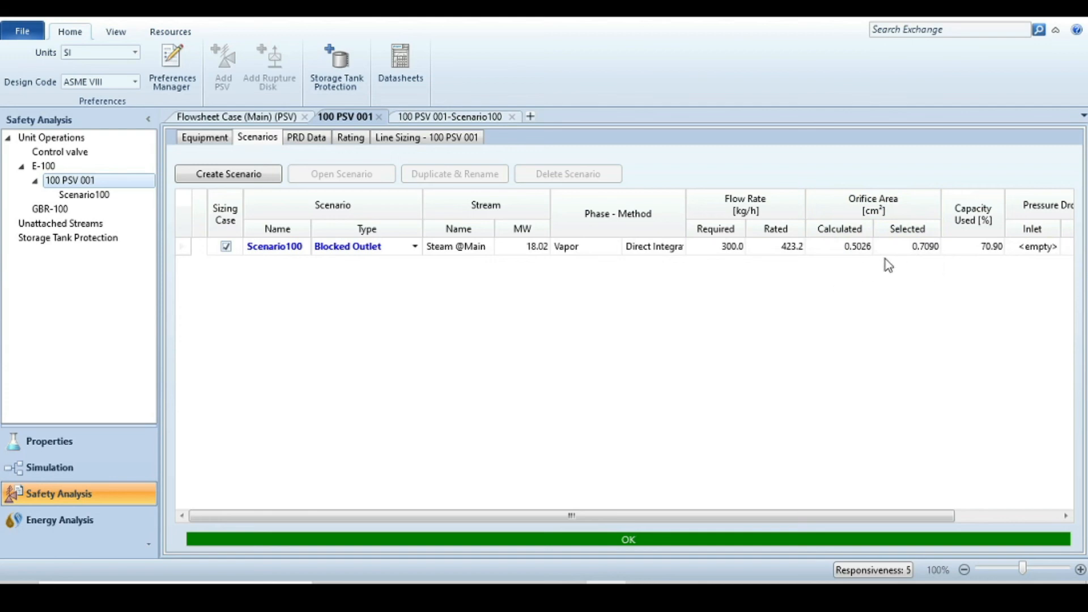
drag(678, 515, 792, 511)
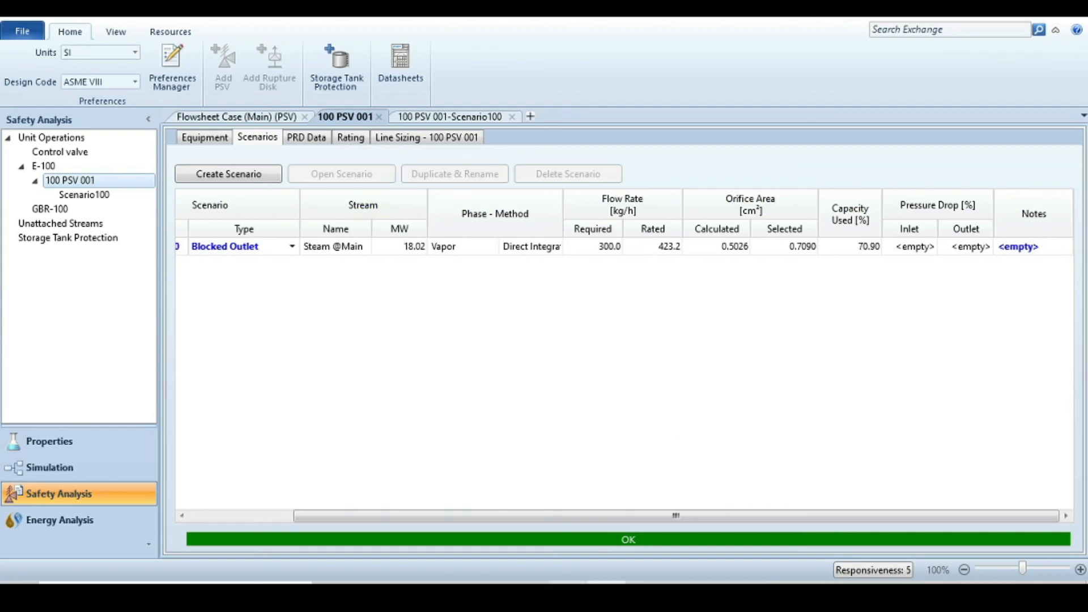
click(212, 116)
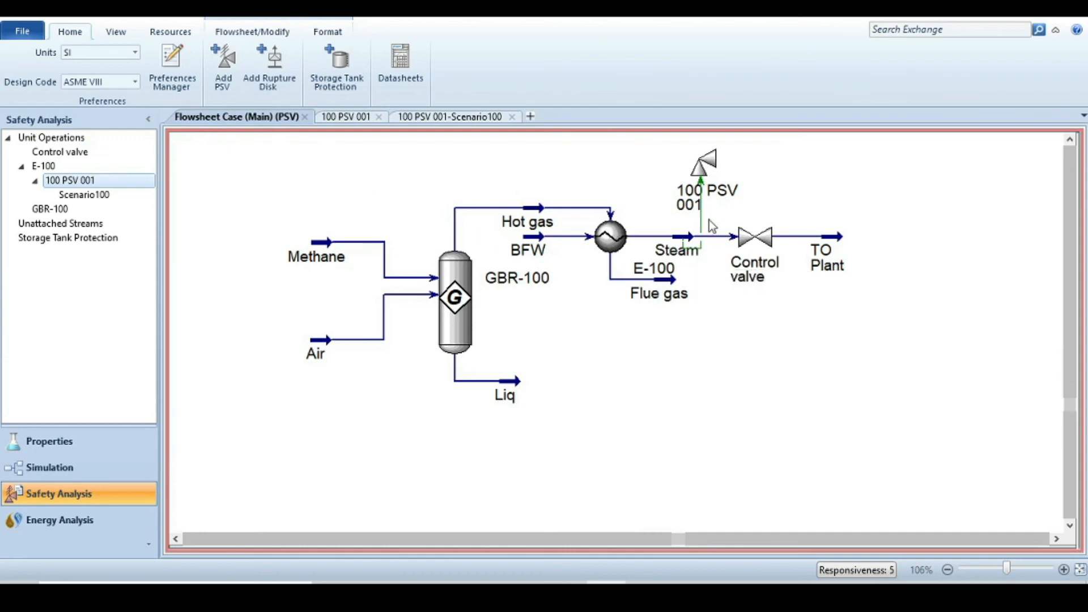
mouse_move(698, 189)
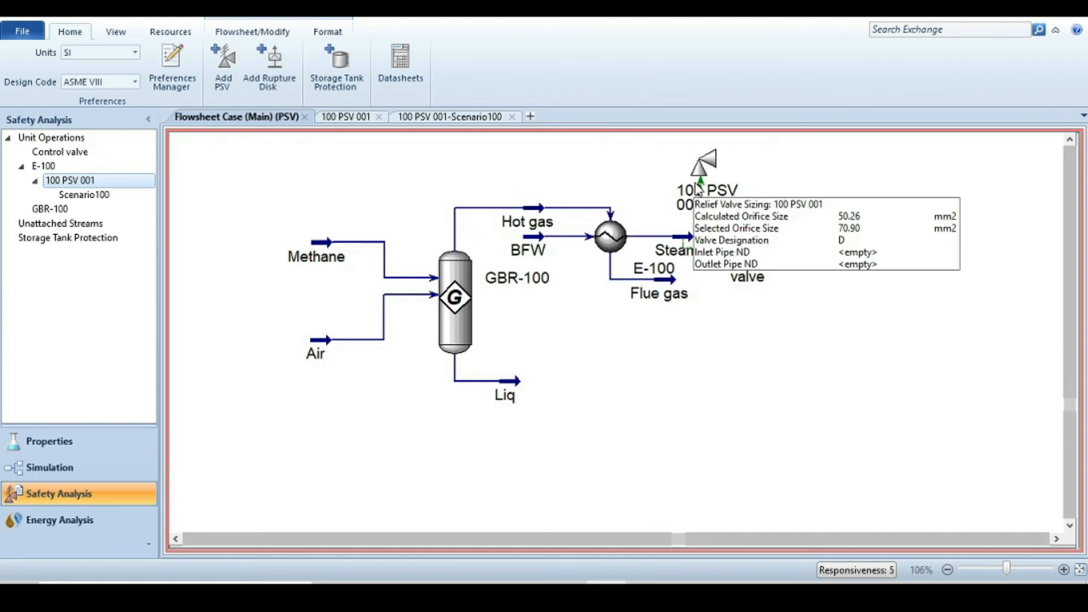
mouse_move(682, 245)
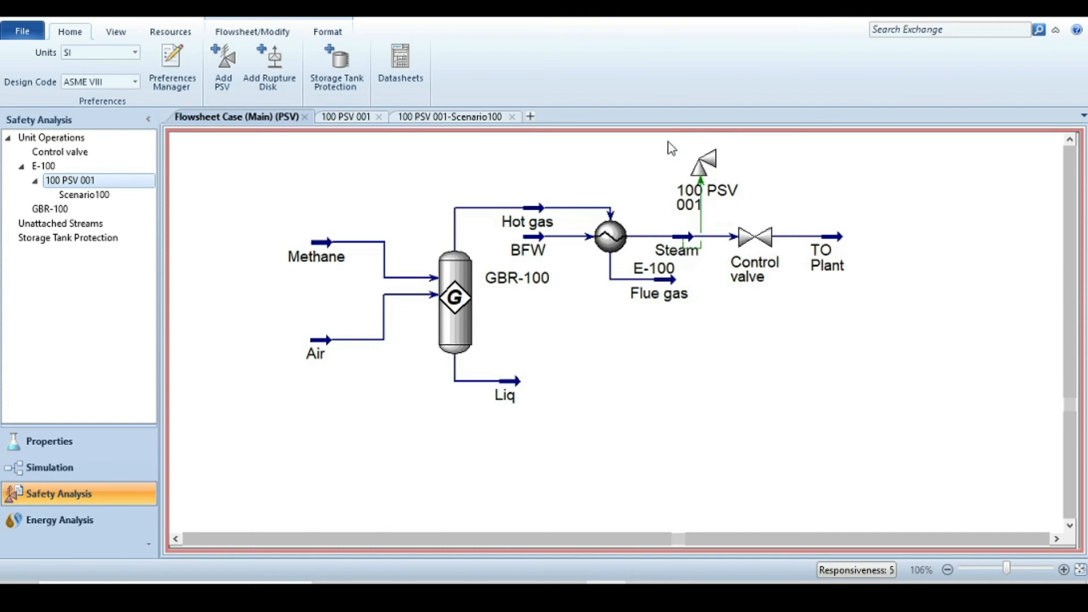
mouse_move(703, 156)
Step: In the PSV's line sizing, set the nominal diameter to 1.5 in for the inlet and 2.5 in for the outlet, run the calculation and return to the flowsheet
click(359, 119)
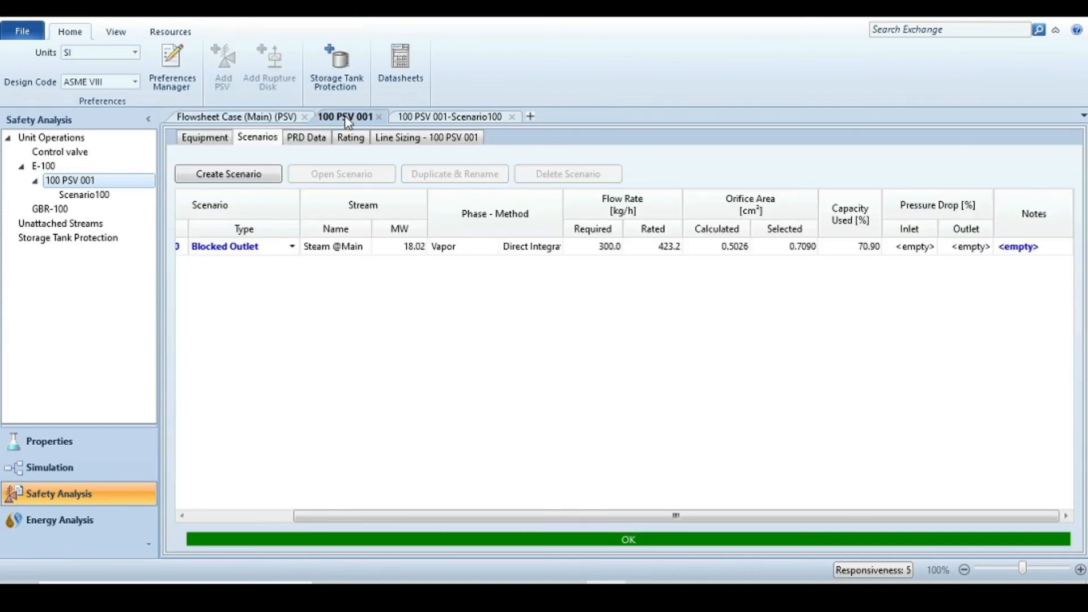
click(417, 139)
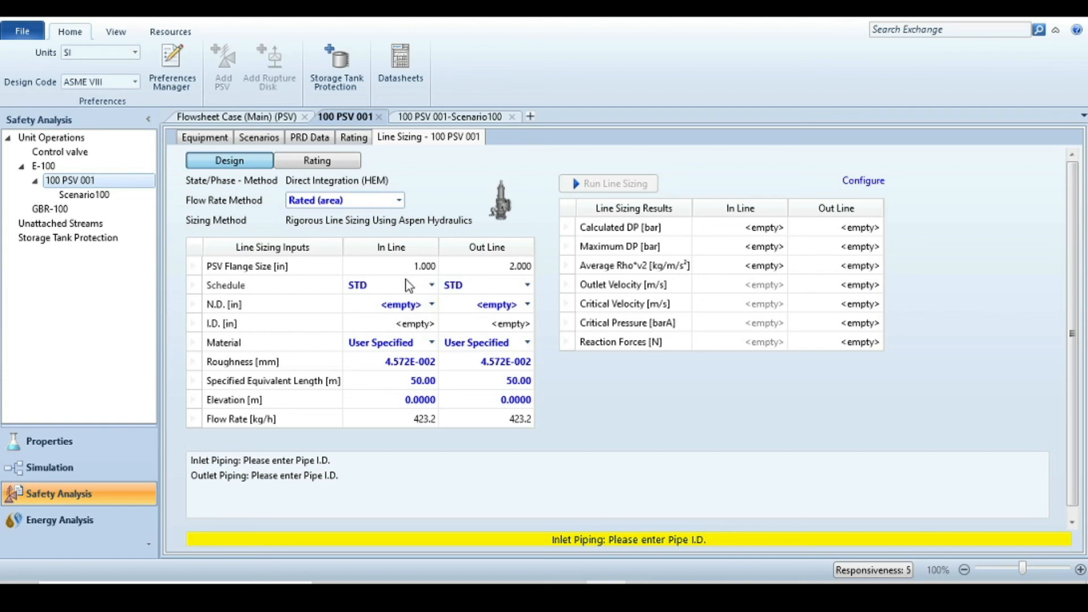
click(432, 304)
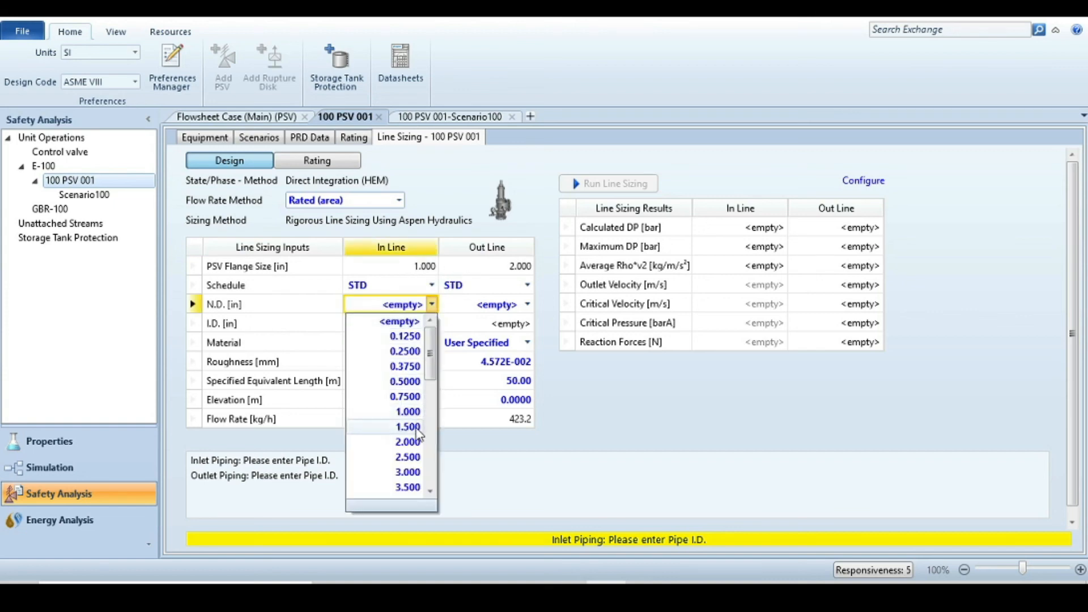
click(412, 429)
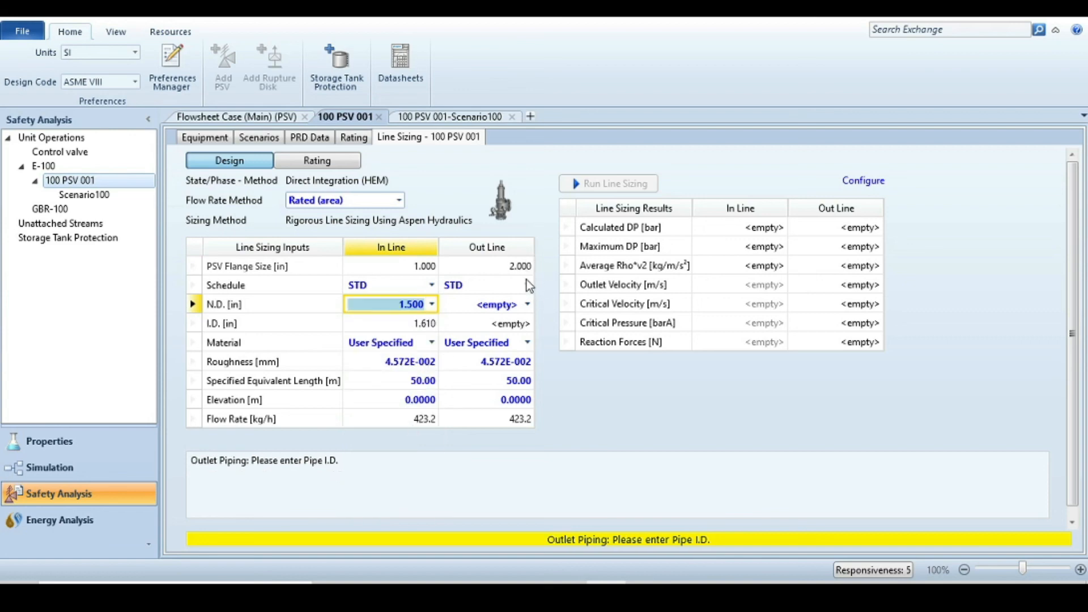
click(527, 305)
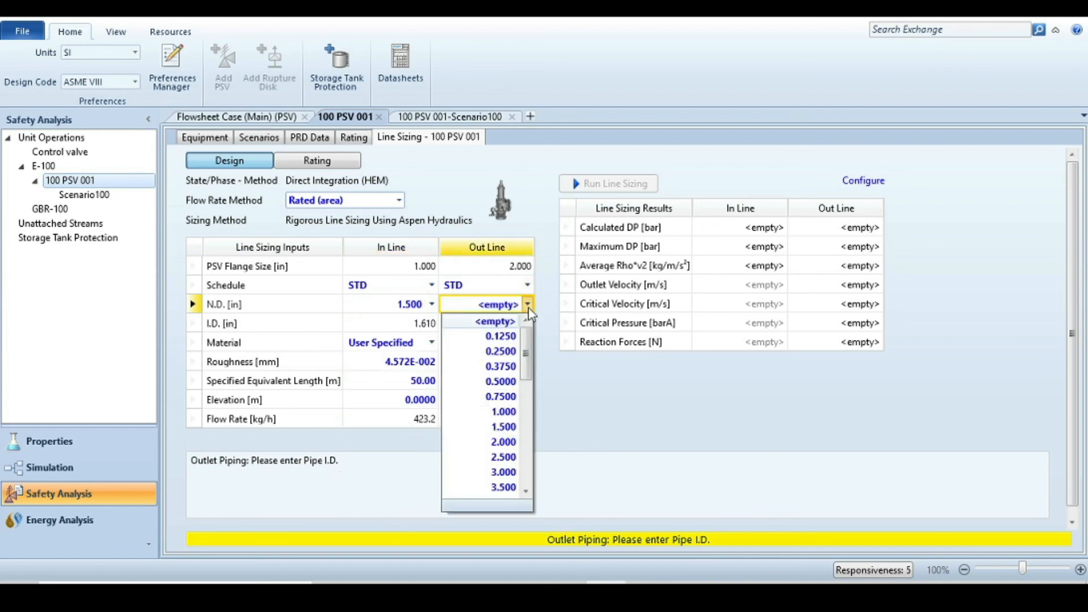
click(504, 457)
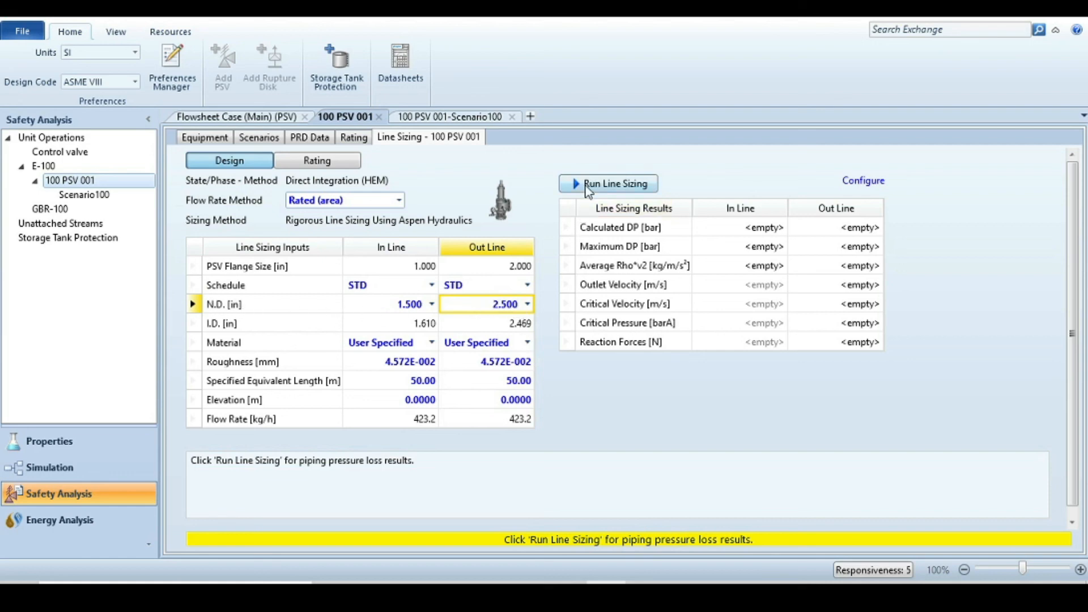
click(601, 183)
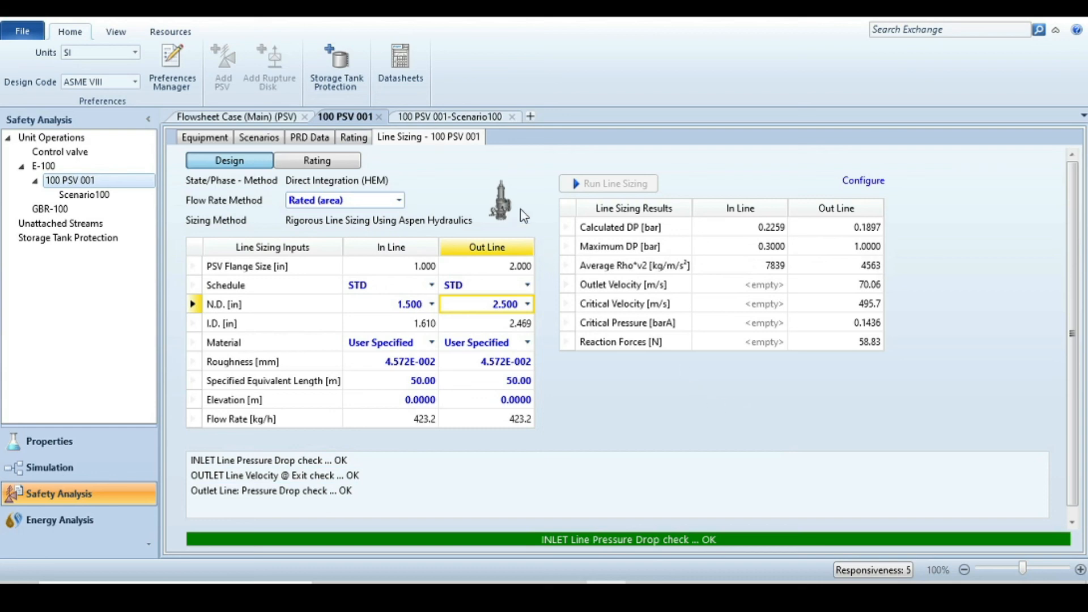
click(256, 117)
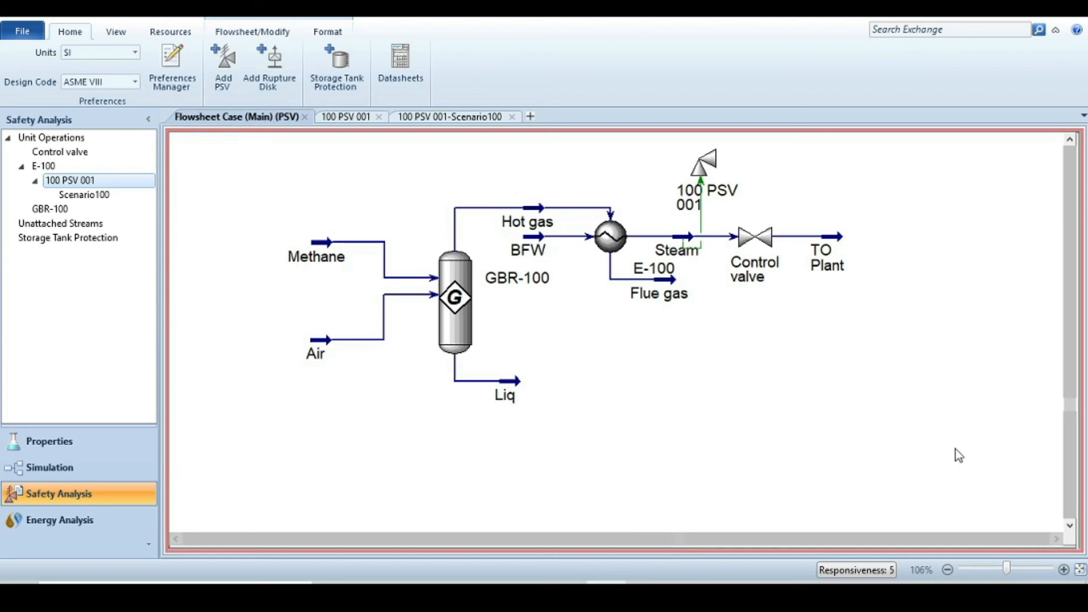